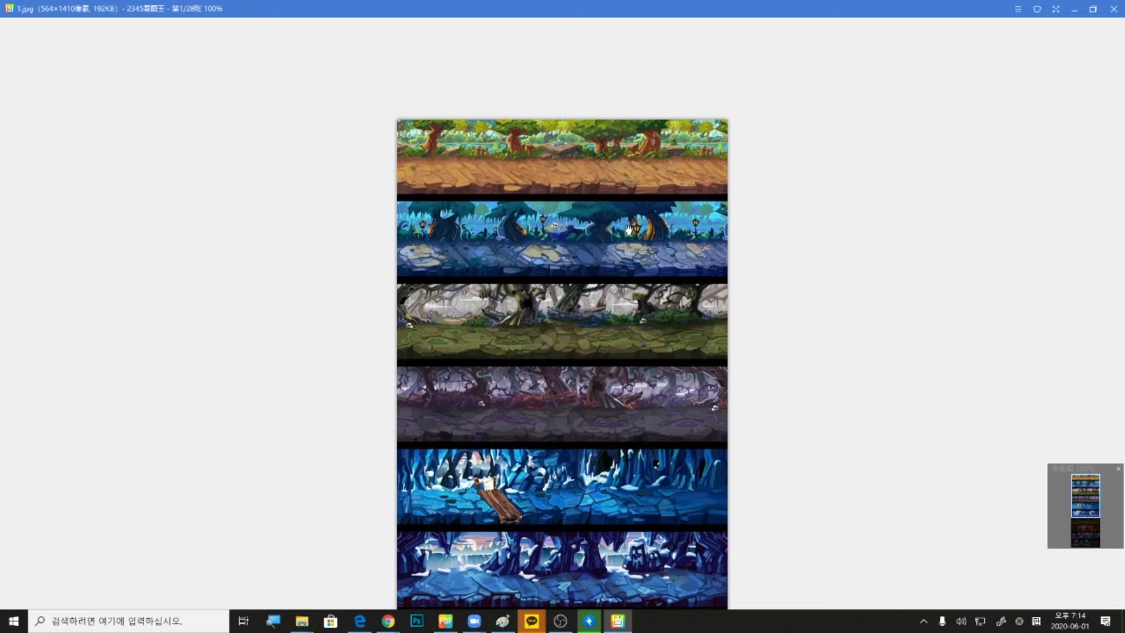
Examine the side-scrolling background strips in 1.jpg, from the forest scenes down to the ice caves
scroll(645, 219, "up", 1)
scroll(651, 226, "down", 1)
scroll(651, 225, "down", 1)
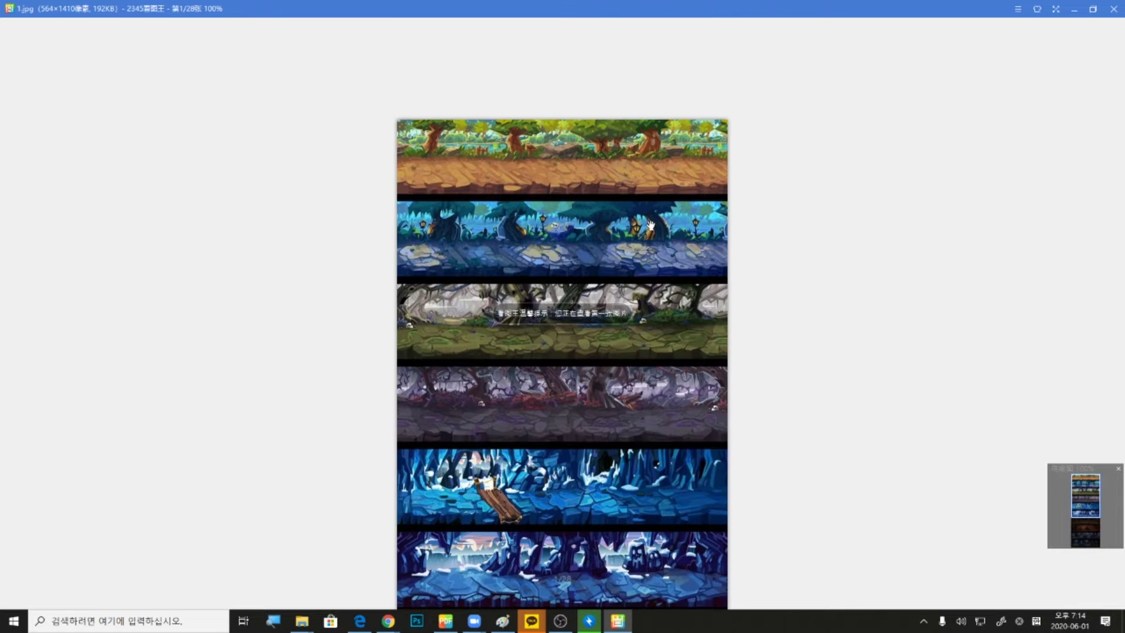
scroll(648, 226, "up", 3)
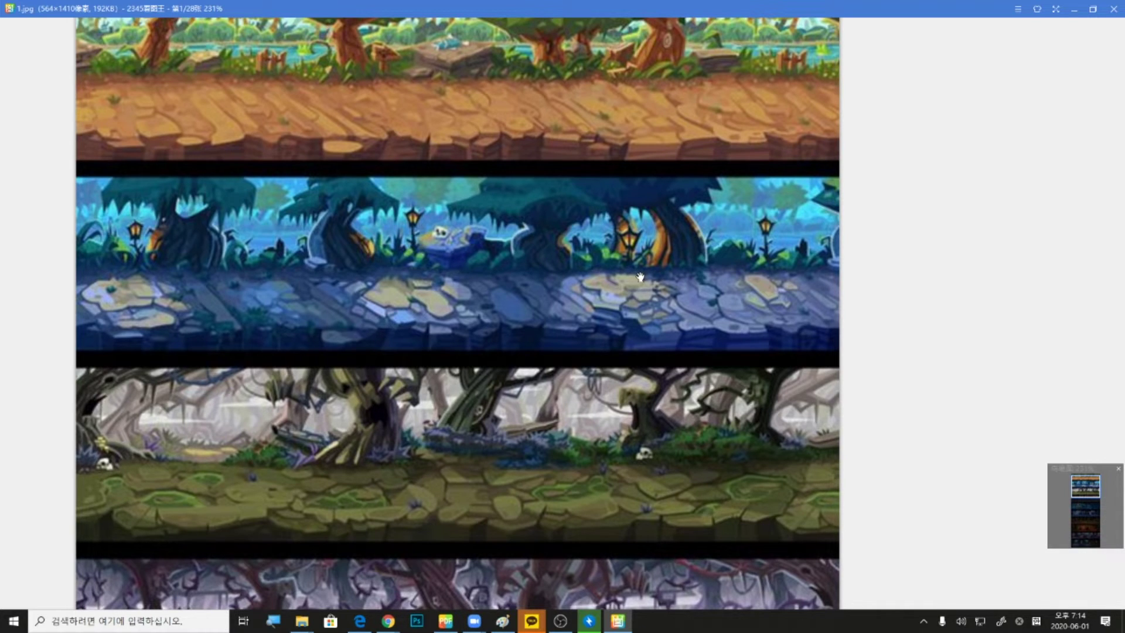
left_click_drag(580, 243, 622, 287)
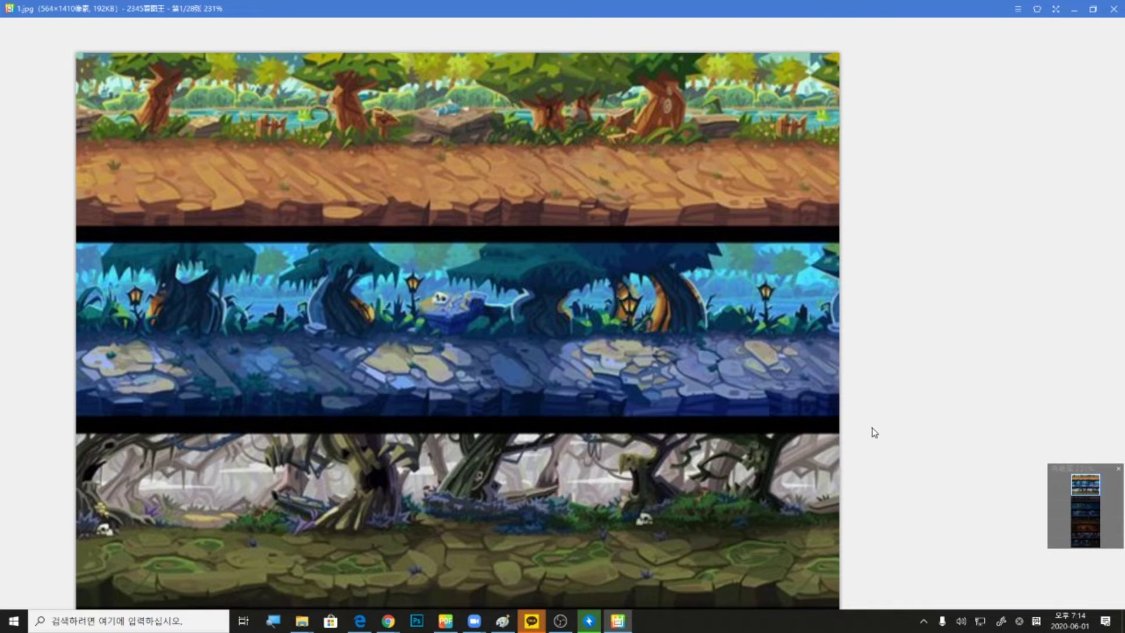
scroll(591, 463, "down", 2)
scroll(578, 433, "down", 12)
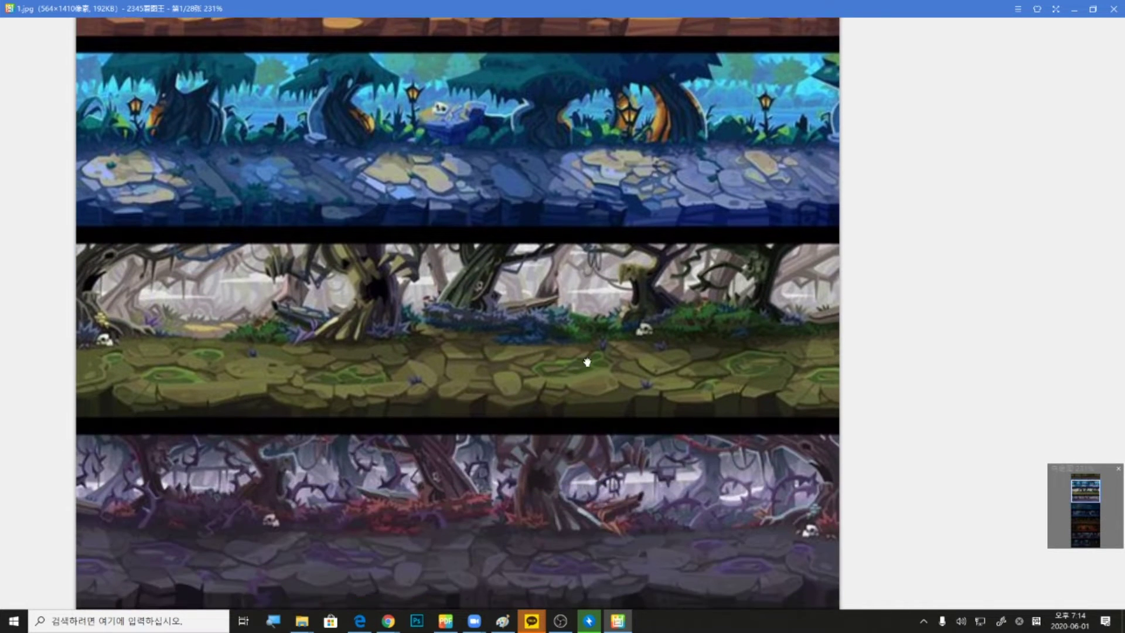
scroll(581, 358, "down", 4)
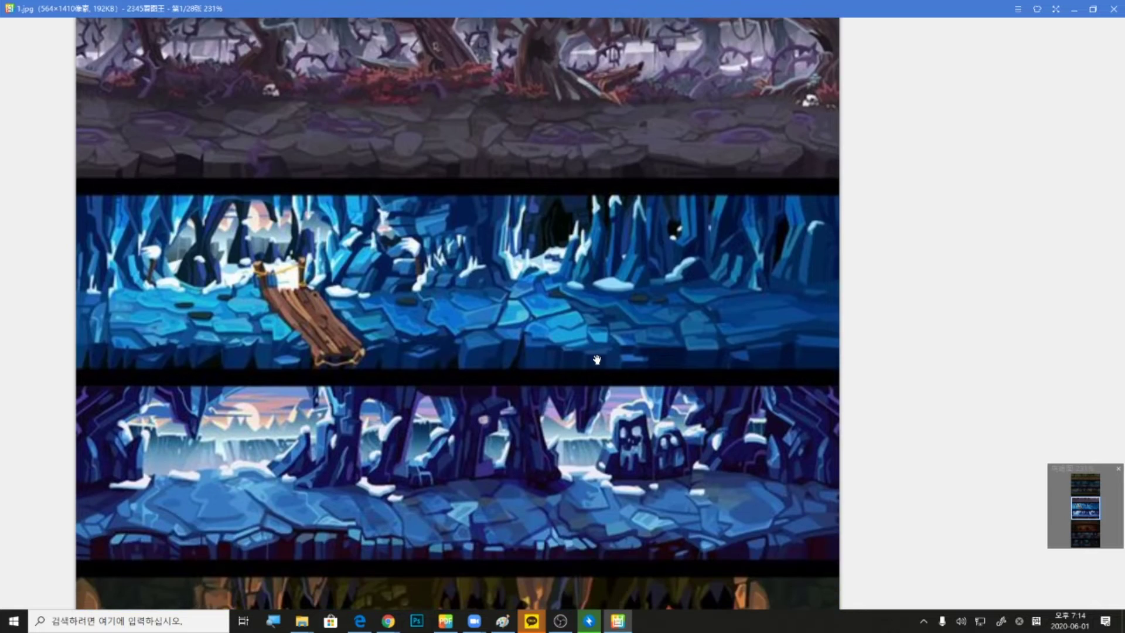
scroll(616, 454, "up", 4)
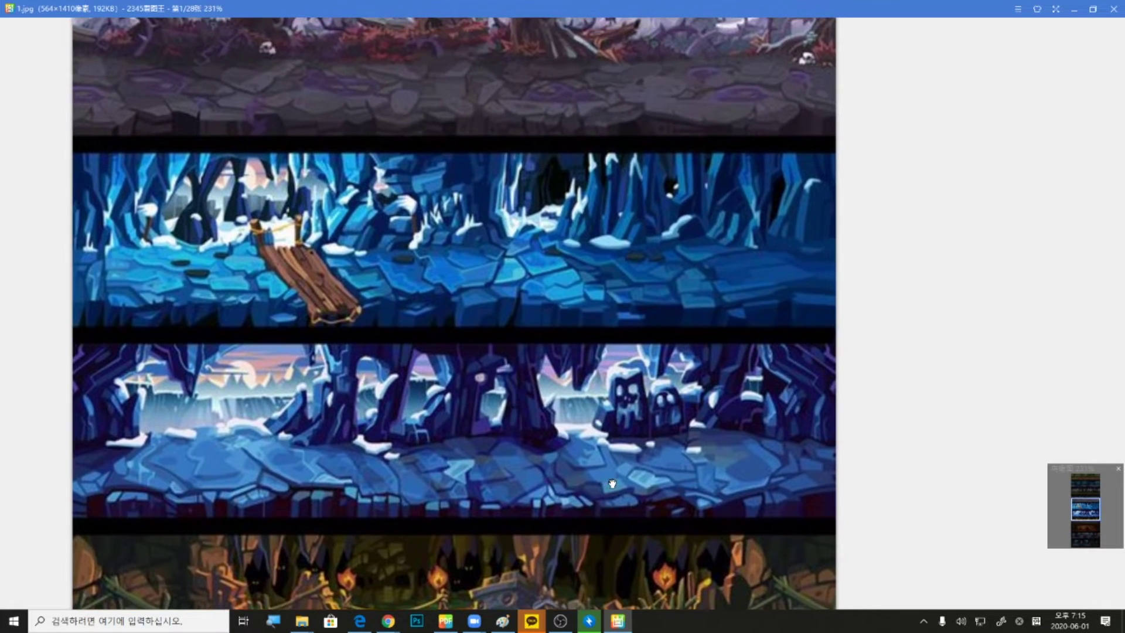
scroll(568, 324, "up", 7)
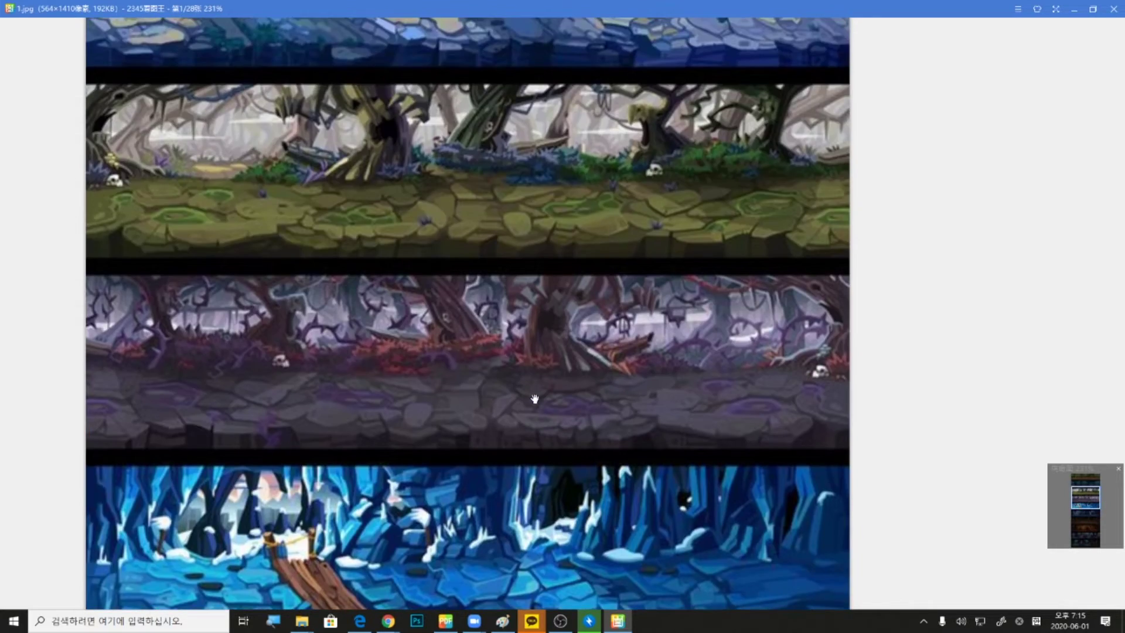
Switch to GOM Cam, decline the update and start recording the full screen
key("alt+Tab")
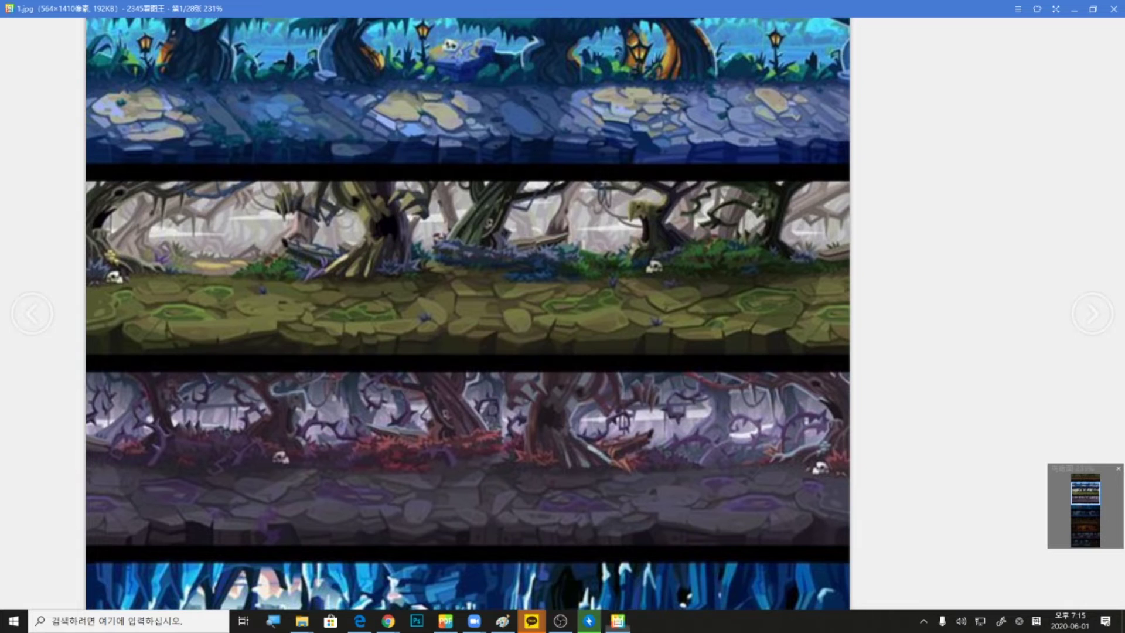
key("alt+Tab")
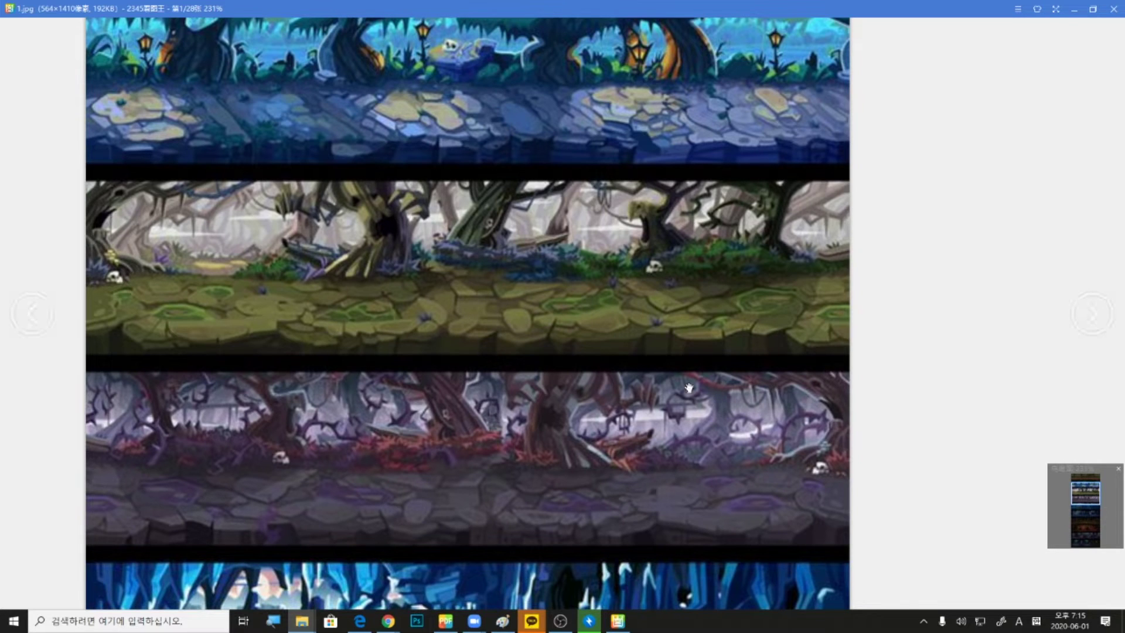
left_click(515, 335)
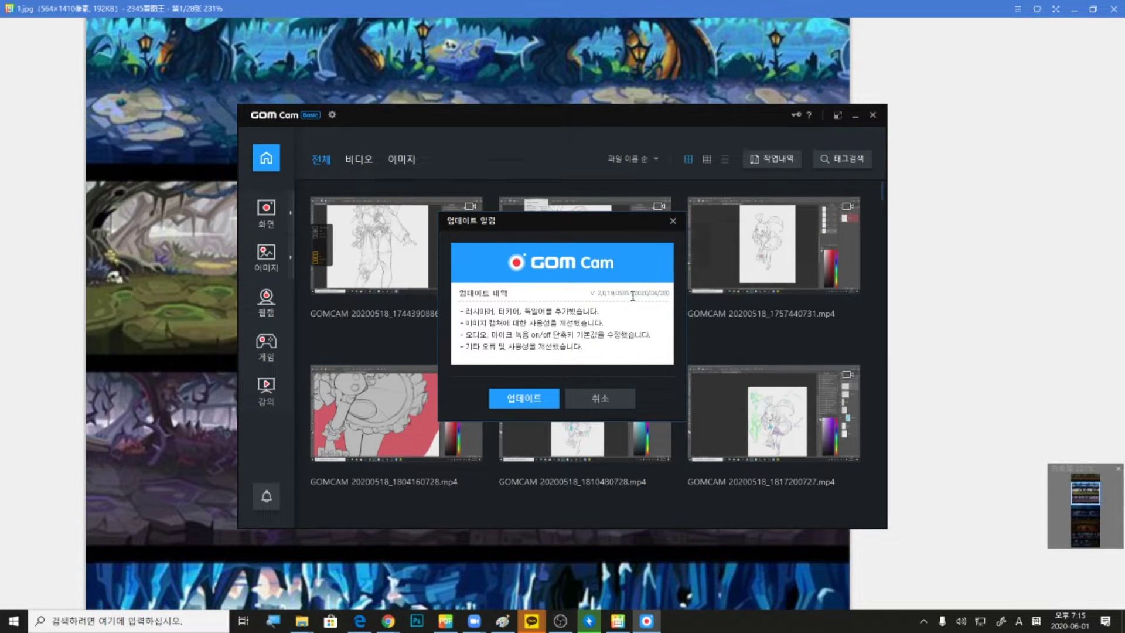
left_click(612, 399)
mouse_move(284, 210)
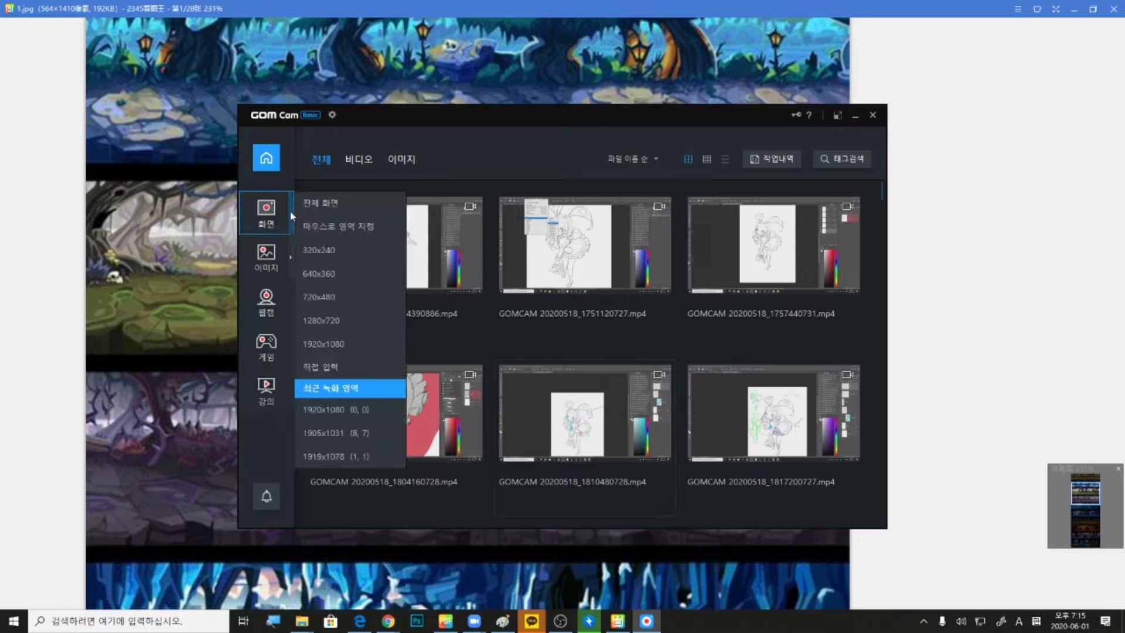
left_click(319, 205)
left_click(347, 199)
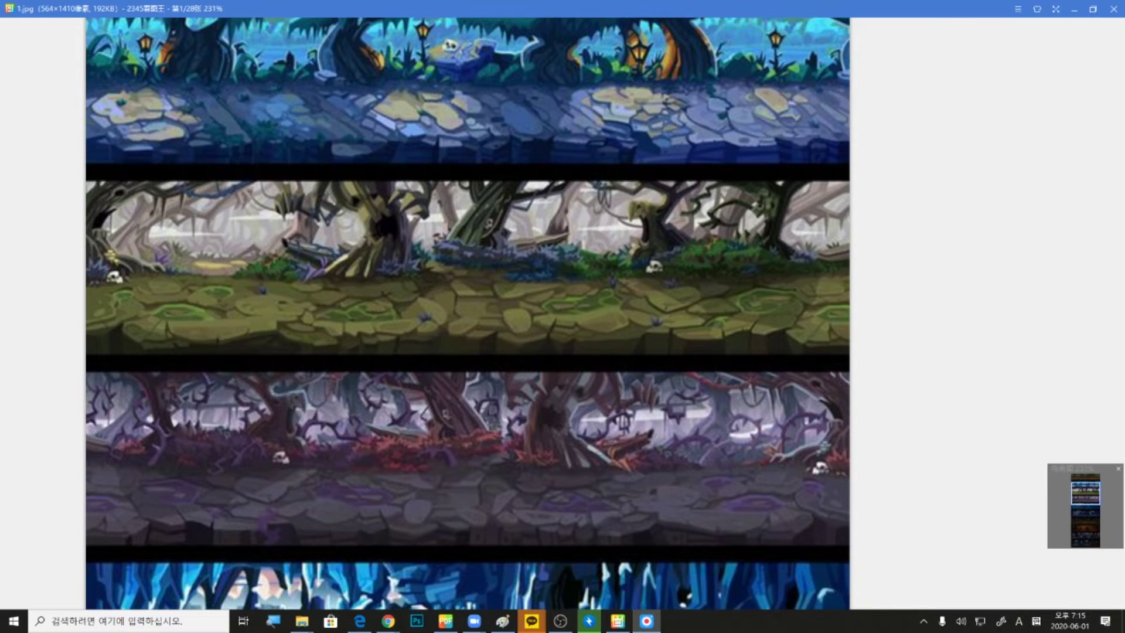
Minimize the image viewer and open the 실무횡스크롤 folder on the desktop
left_click(1074, 8)
double_click(489, 5)
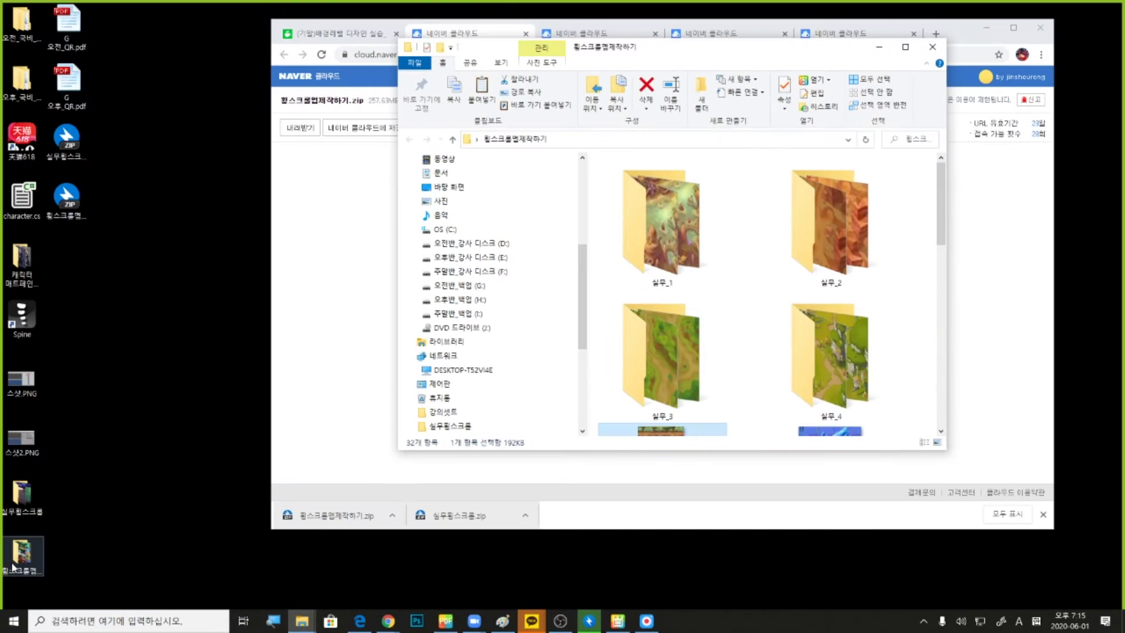
left_click(12, 505)
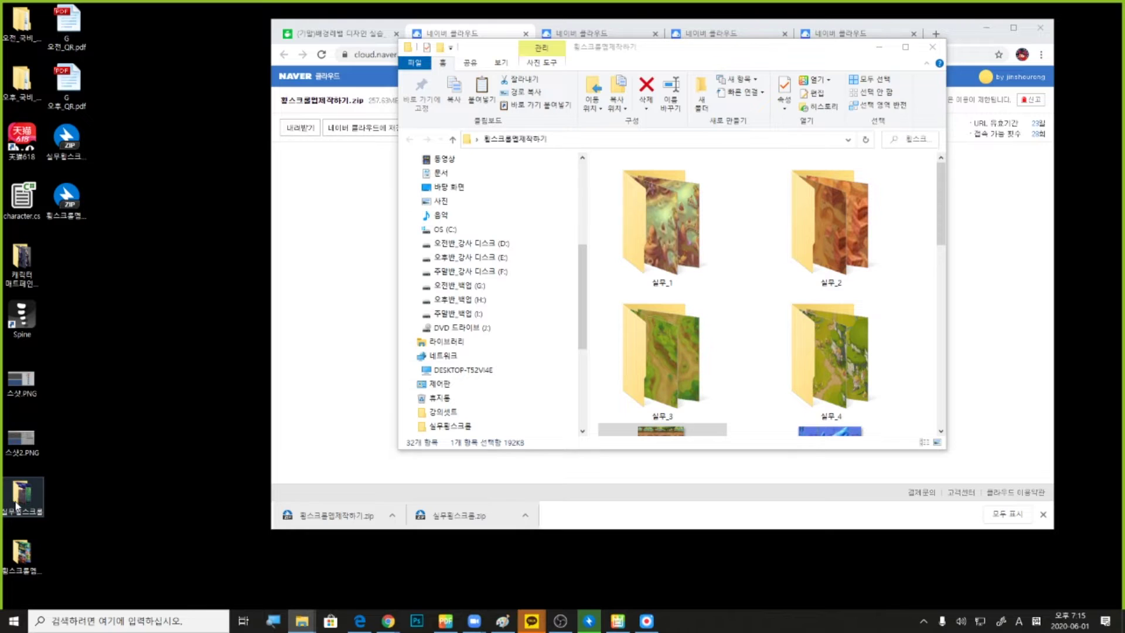
double_click(21, 495)
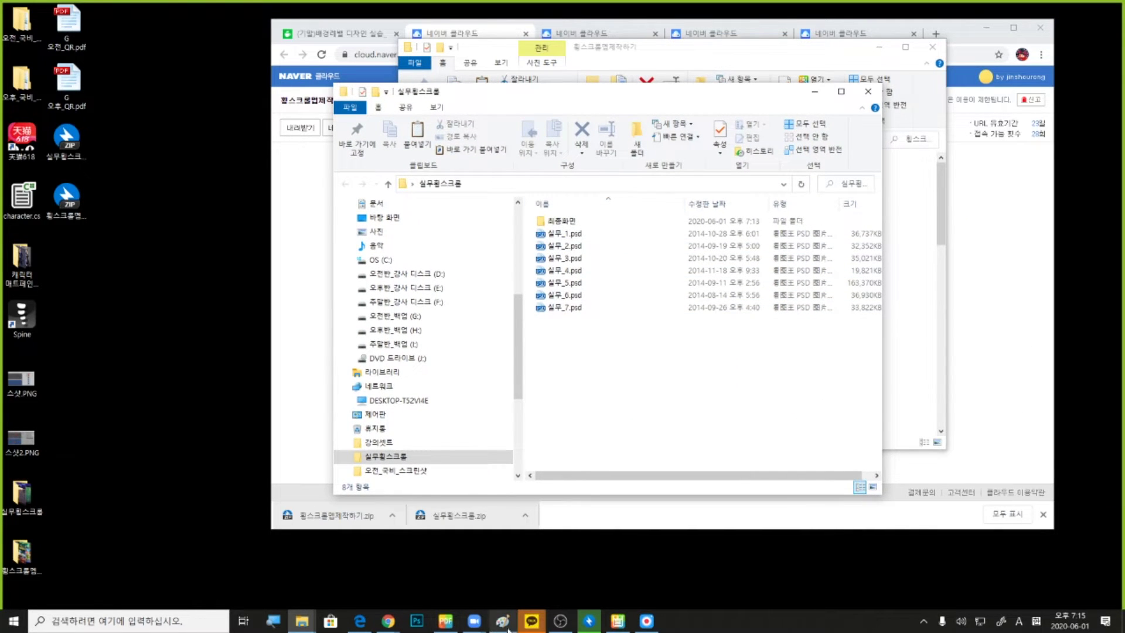
Launch Photoshop and display the files in the 실무횡스크롤 folder as larger thumbnails
left_click(415, 624)
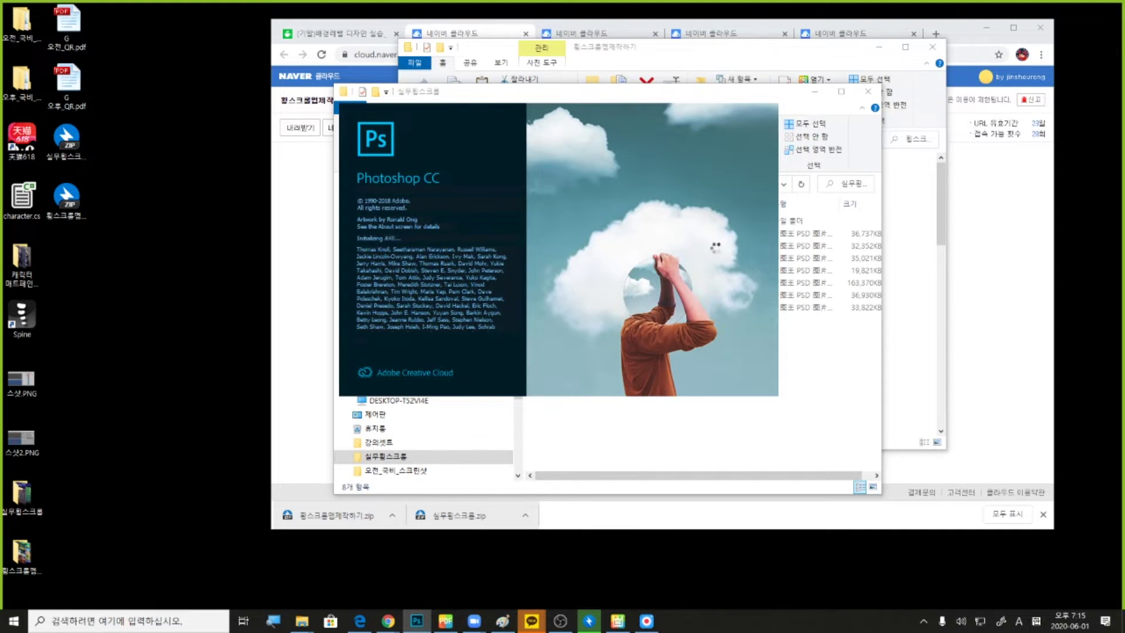
scroll(669, 328, "up", 4, "ctrl")
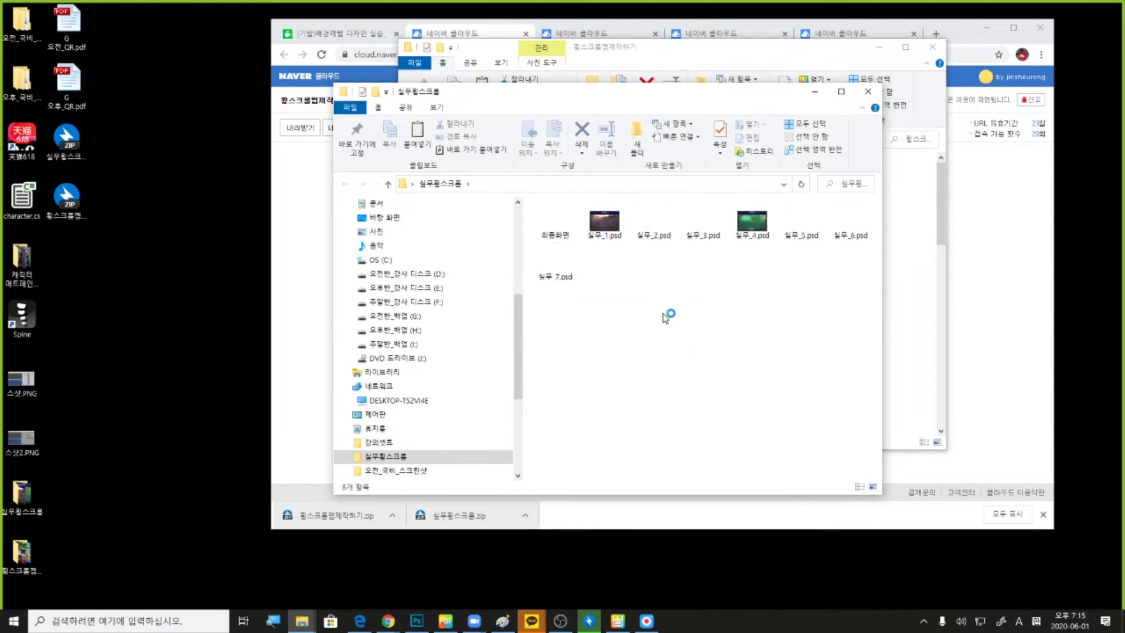
scroll(668, 321, "up", 1, "ctrl")
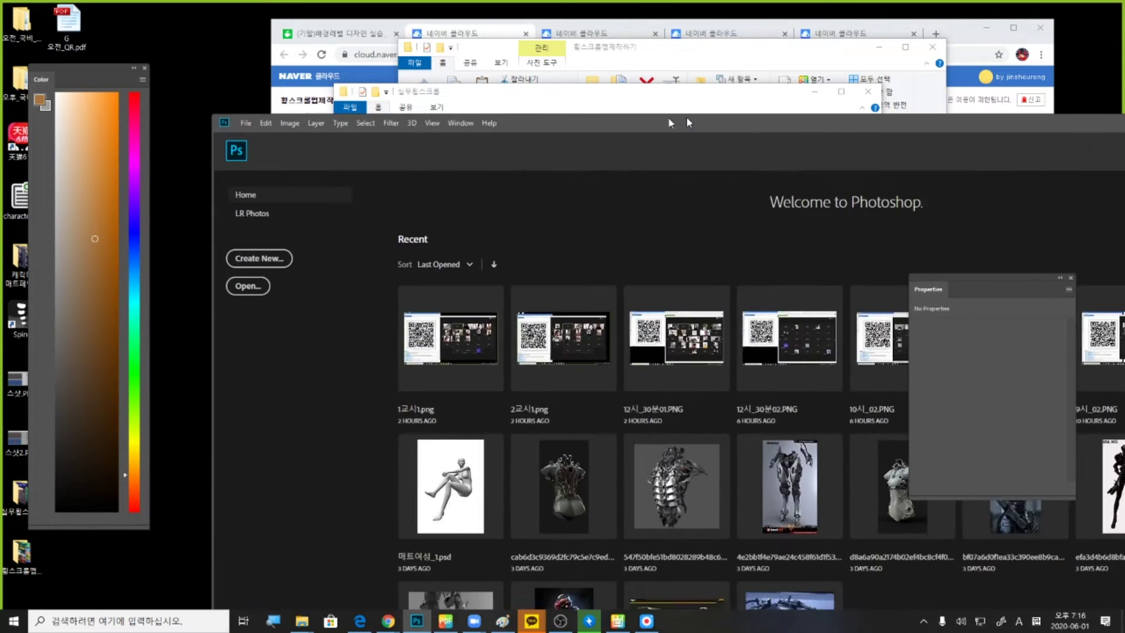
Move the folder window aside and maximize the Photoshop window
left_click_drag(687, 116, 452, 121)
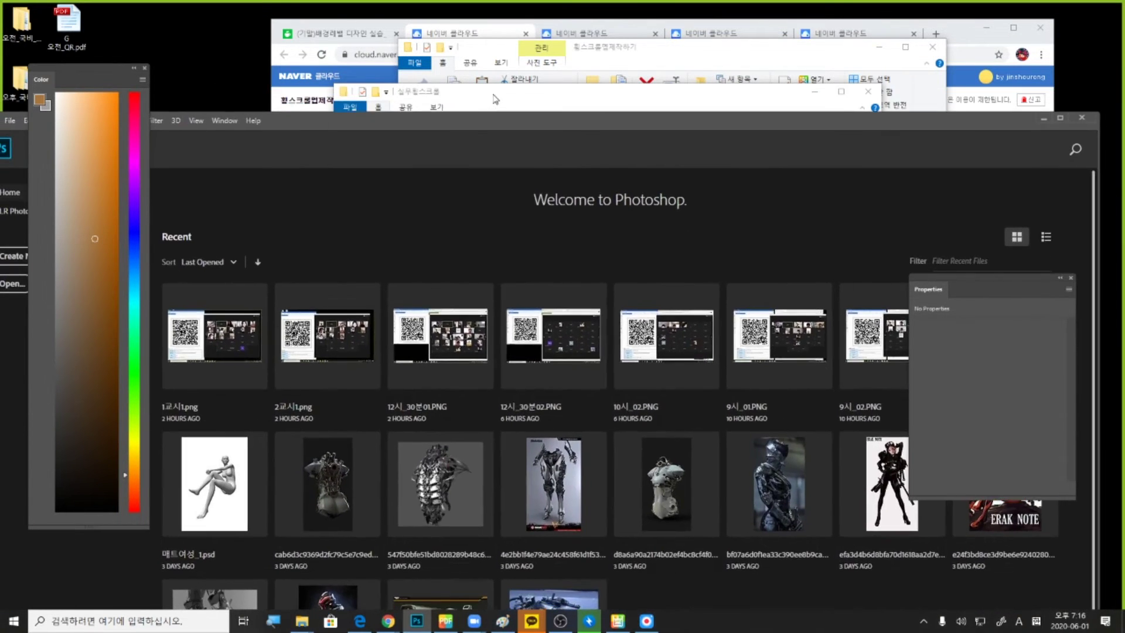
left_click_drag(409, 87, 744, 187)
double_click(596, 121)
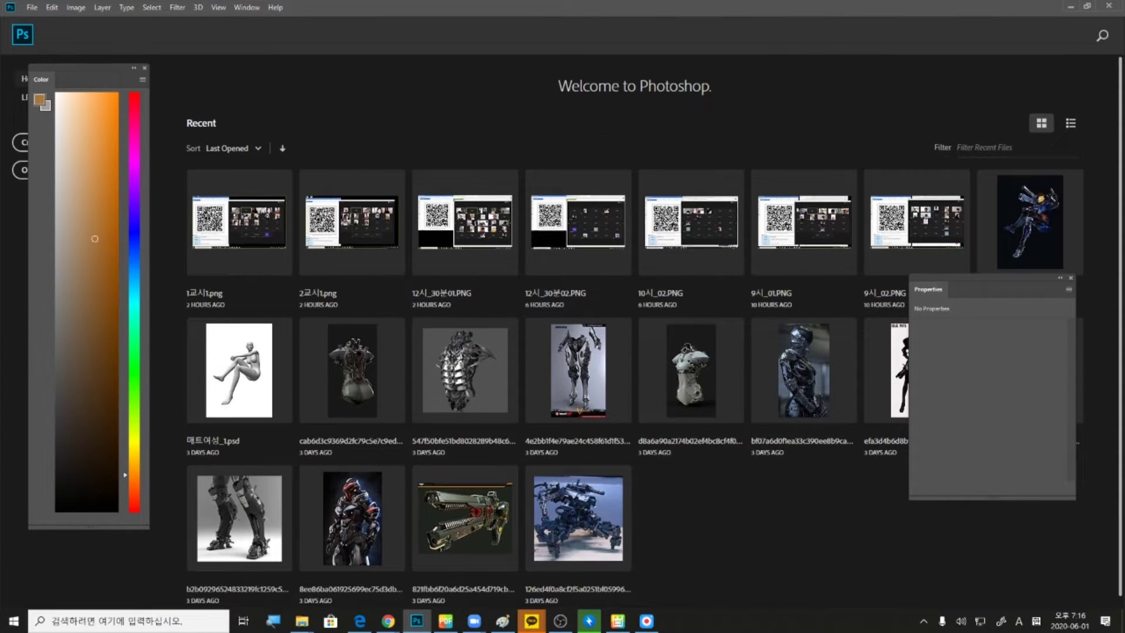
Open 실무_2.psd from the 실무횡스크롤 folder in Photoshop and move the Properties panel off the layer list
key("alt+Tab")
left_click_drag(1022, 202, 749, 146)
left_click(747, 300)
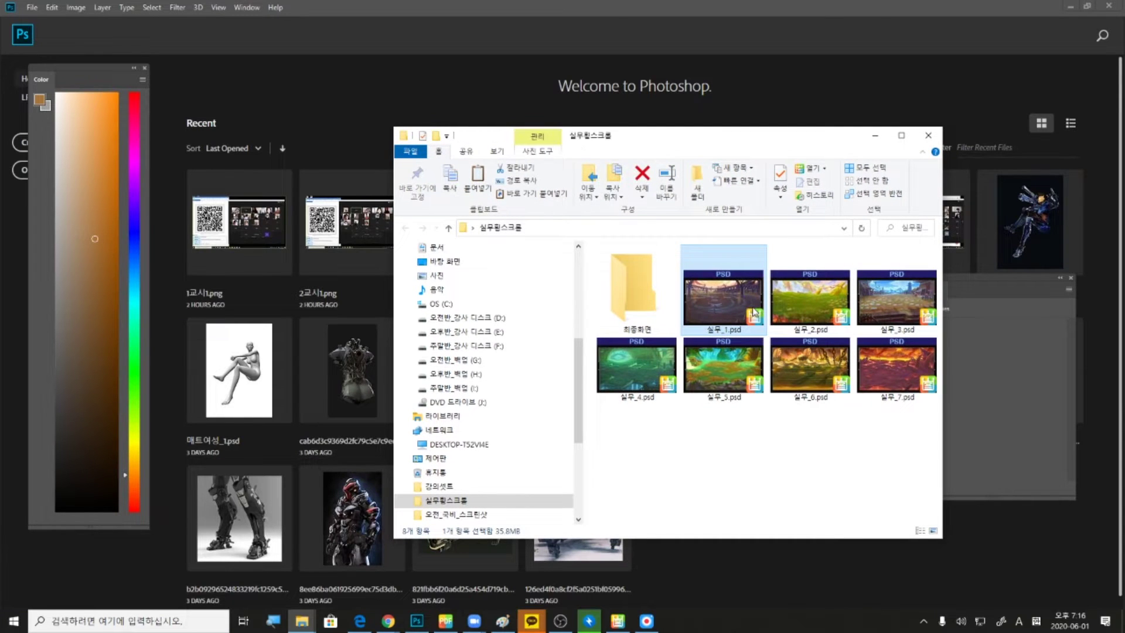
key("Right")
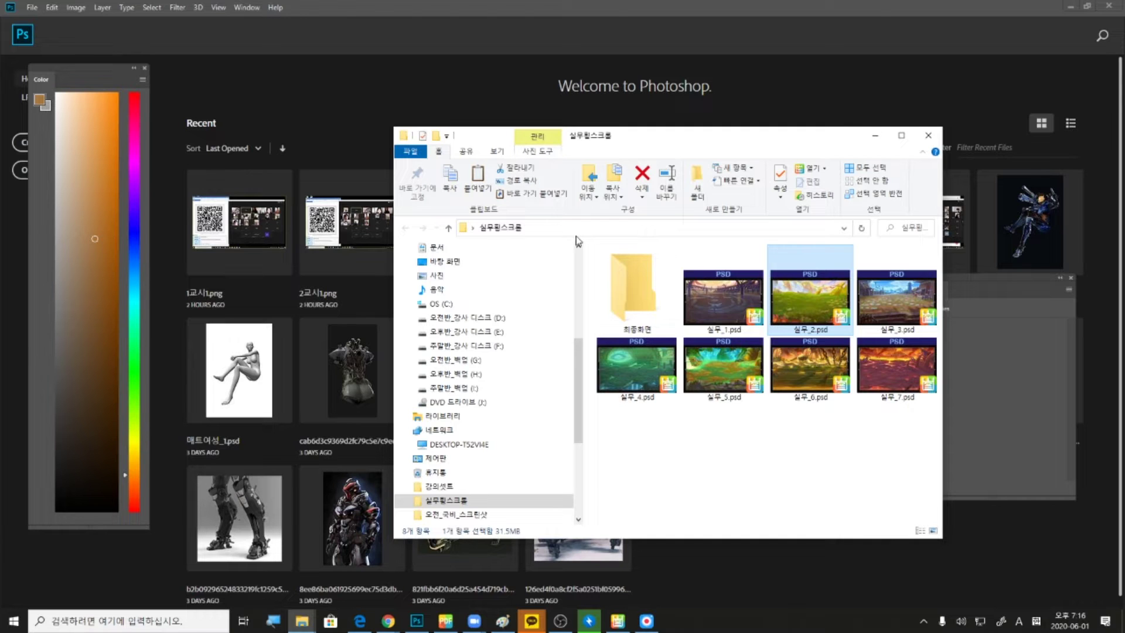
key("Return")
left_click_drag(670, 140, 1124, 229)
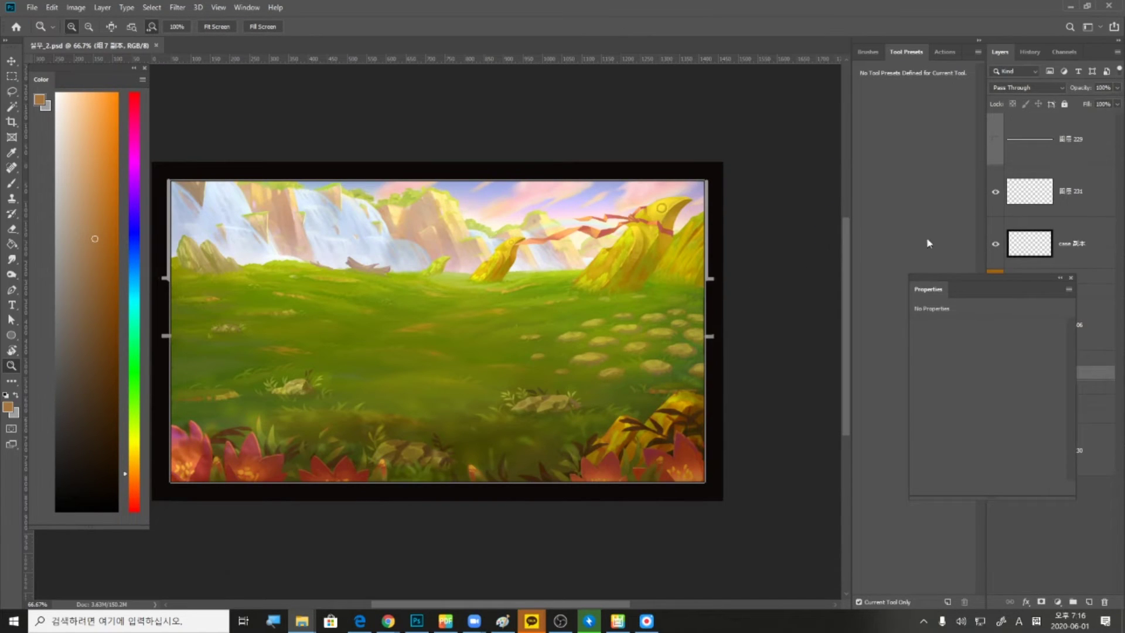
left_click_drag(959, 278, 778, 268)
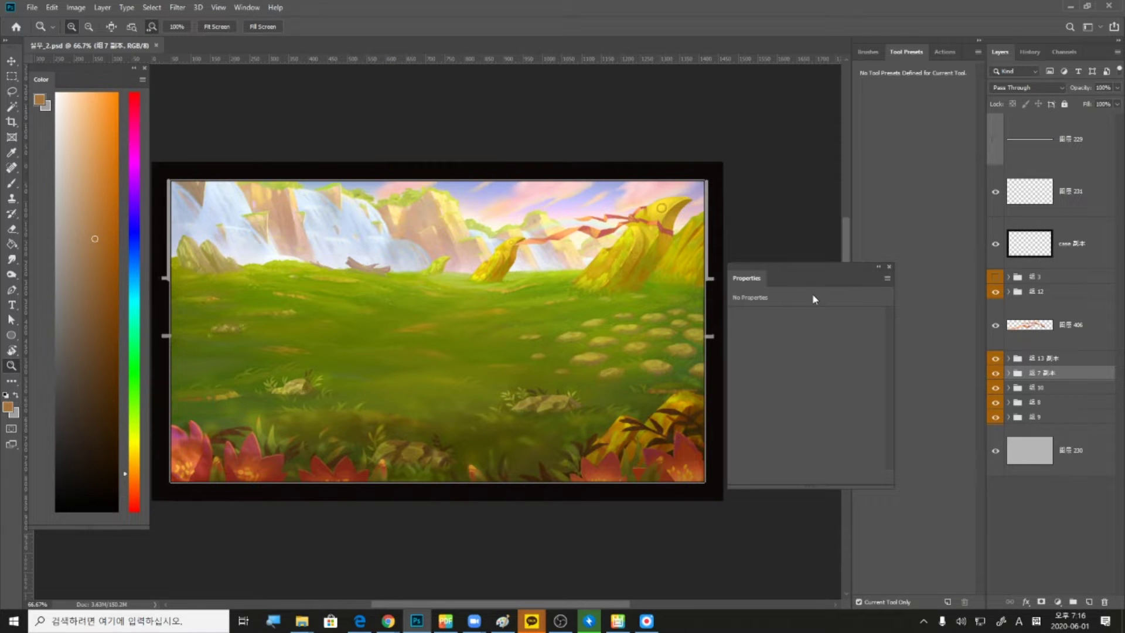
Toggle the visibility of the grass group 组 7 副本 to examine what it contributes to the scene
left_click(478, 328)
left_click(996, 374)
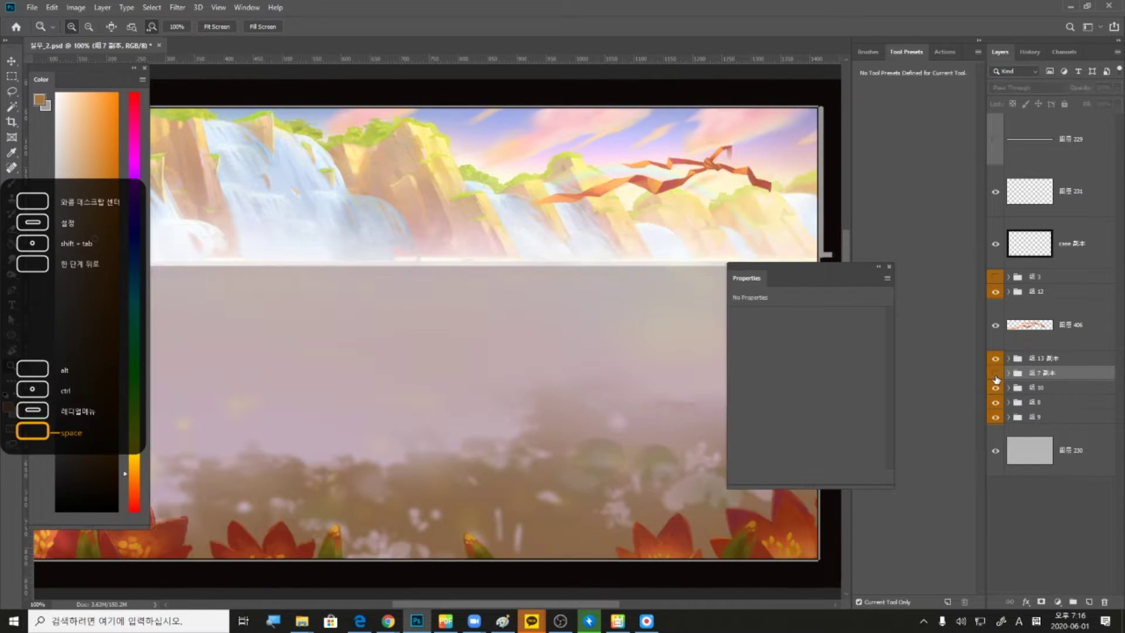
left_click(996, 373)
left_click(996, 373)
left_click(995, 374)
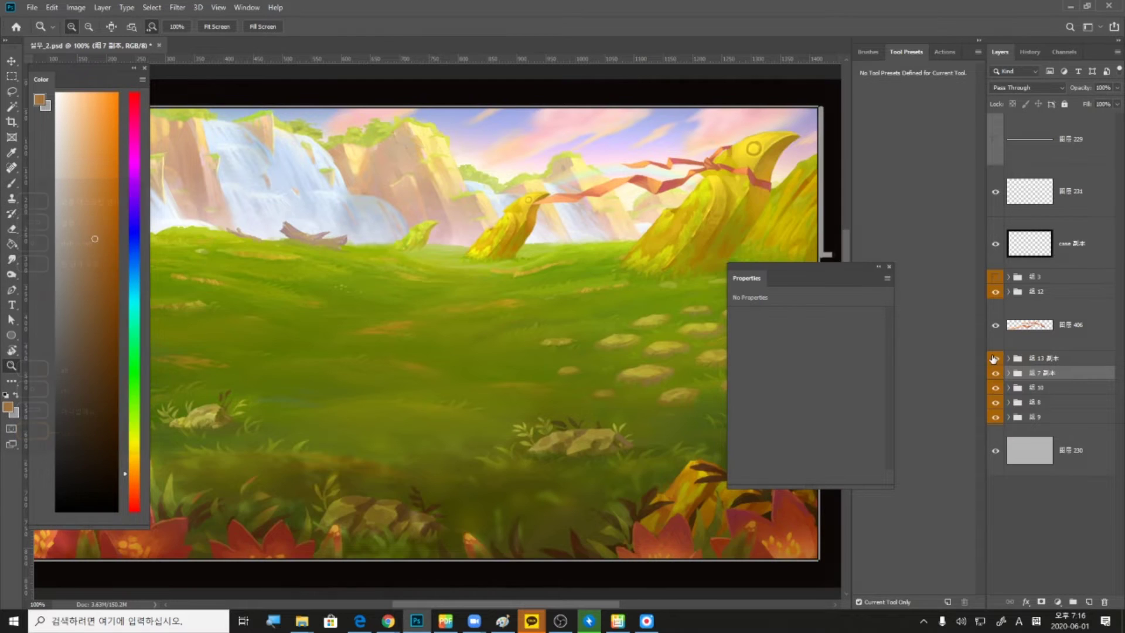
Toggle the visibility of the foreground flower group 组 13 副本 to check its contents, and select the group
left_click(996, 358)
left_click(996, 359)
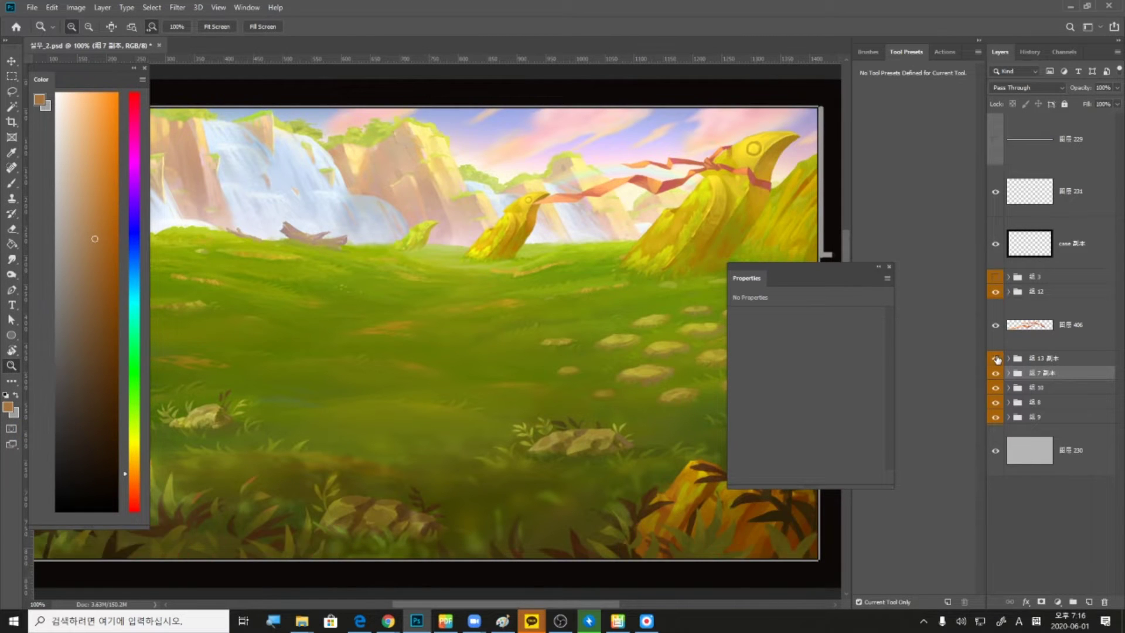
left_click(996, 358)
left_click(1038, 360)
left_click(542, 433, "alt")
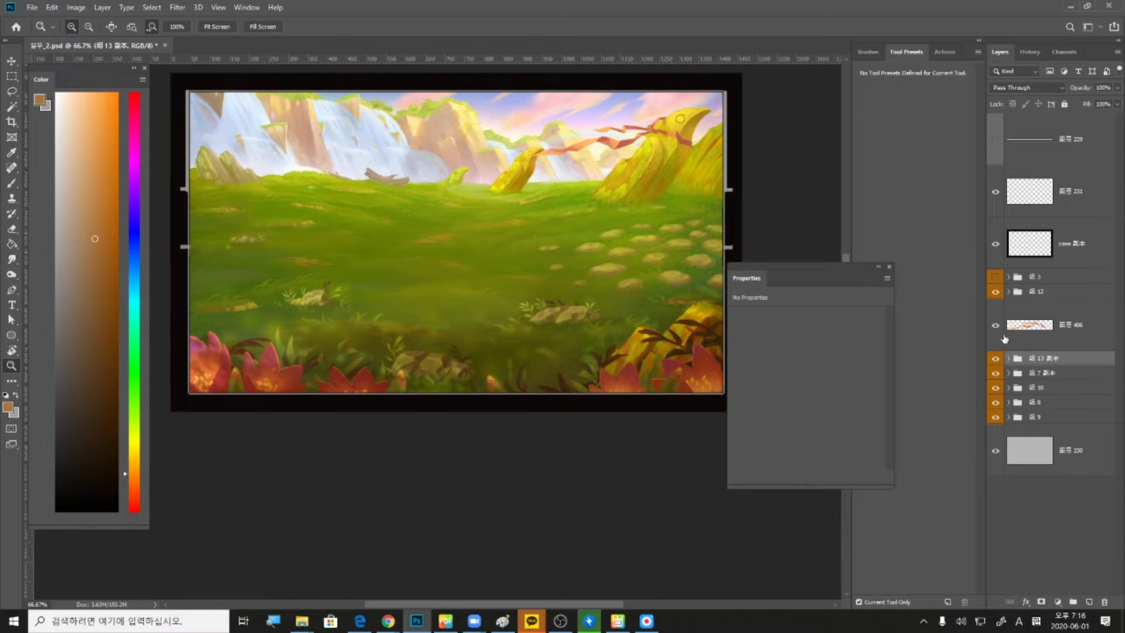
Select the ribbon layer 图层 406 and toggle its visibility to identify its artwork on the stone statues
left_click(996, 325)
left_click(995, 325)
left_click(1048, 326)
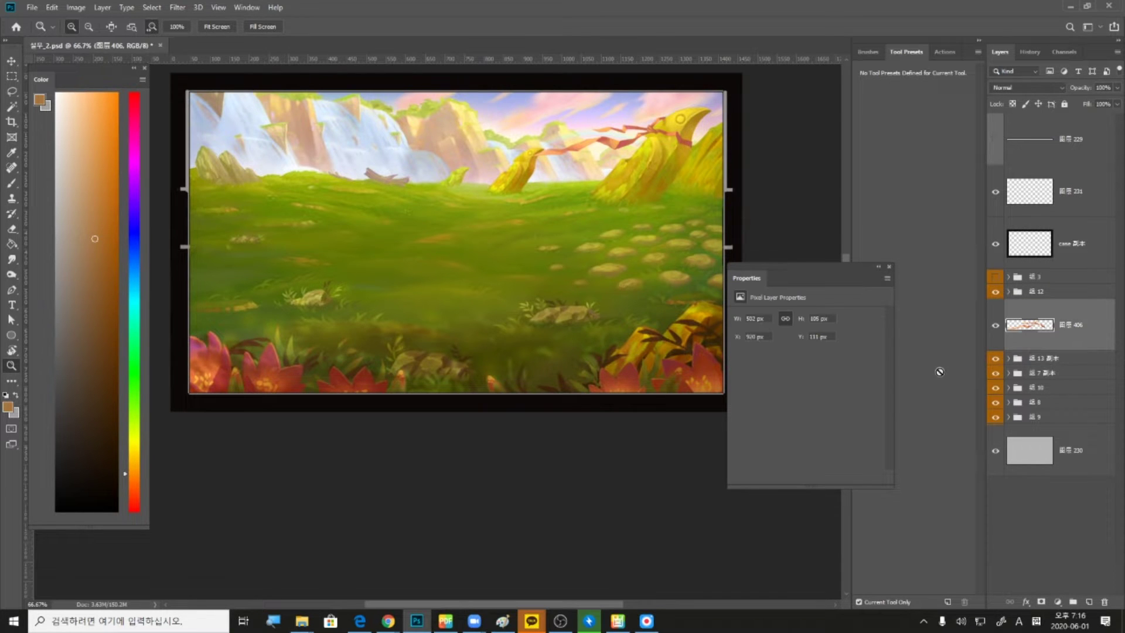
left_click(606, 182)
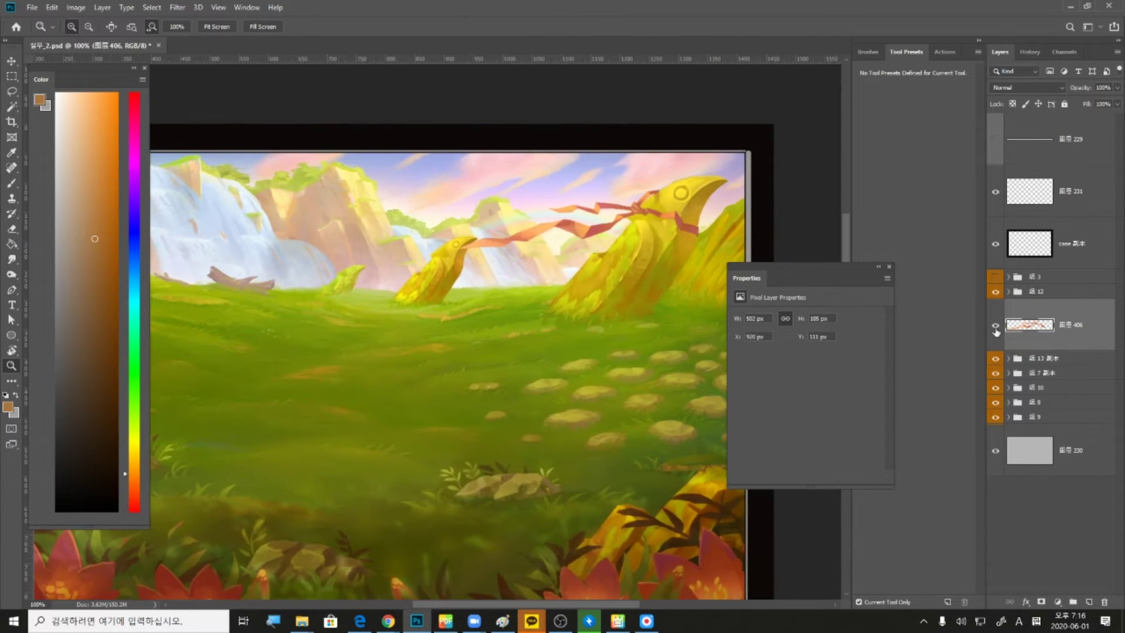
left_click(995, 327)
left_click(995, 327)
Apply a free transform to the ribbon layer with a slight vertical skew at its outer end
key("ctrl+t")
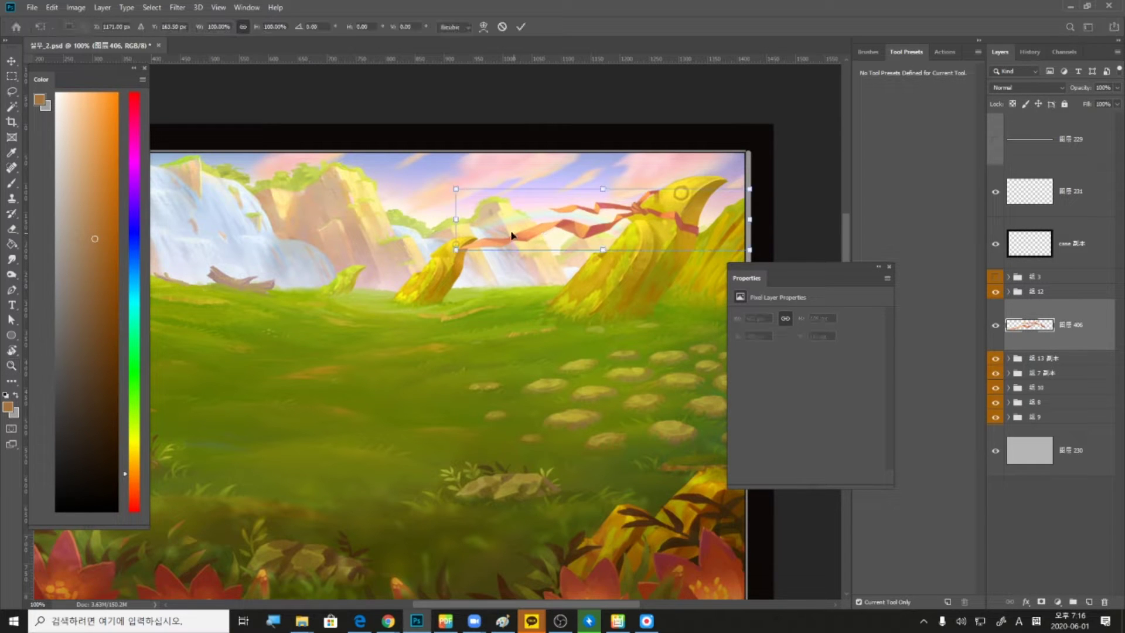
left_click_drag(460, 220, 455, 220)
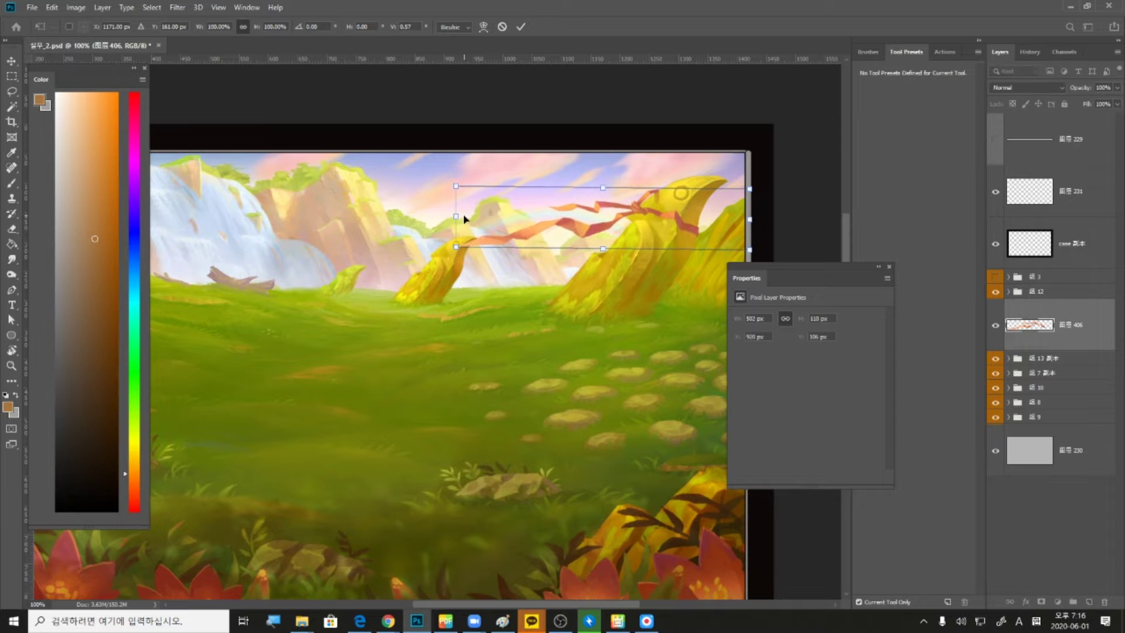
key("Return")
View the whole scene and move the Properties panel clear of the artwork
key("z")
left_click(674, 324, "alt")
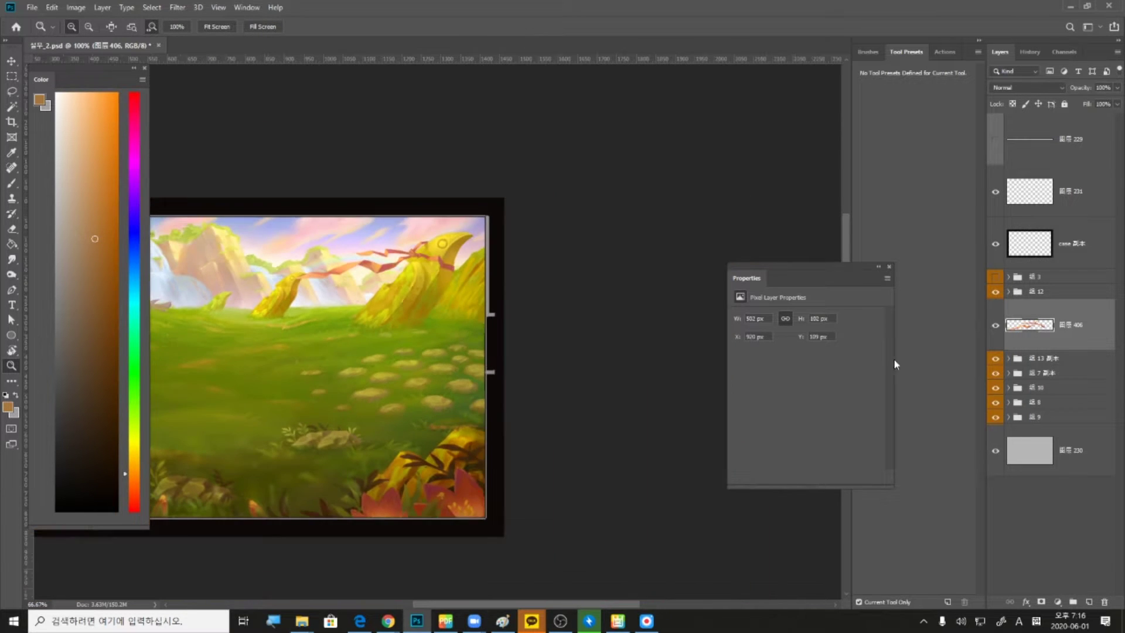
left_click_drag(375, 465, 605, 384)
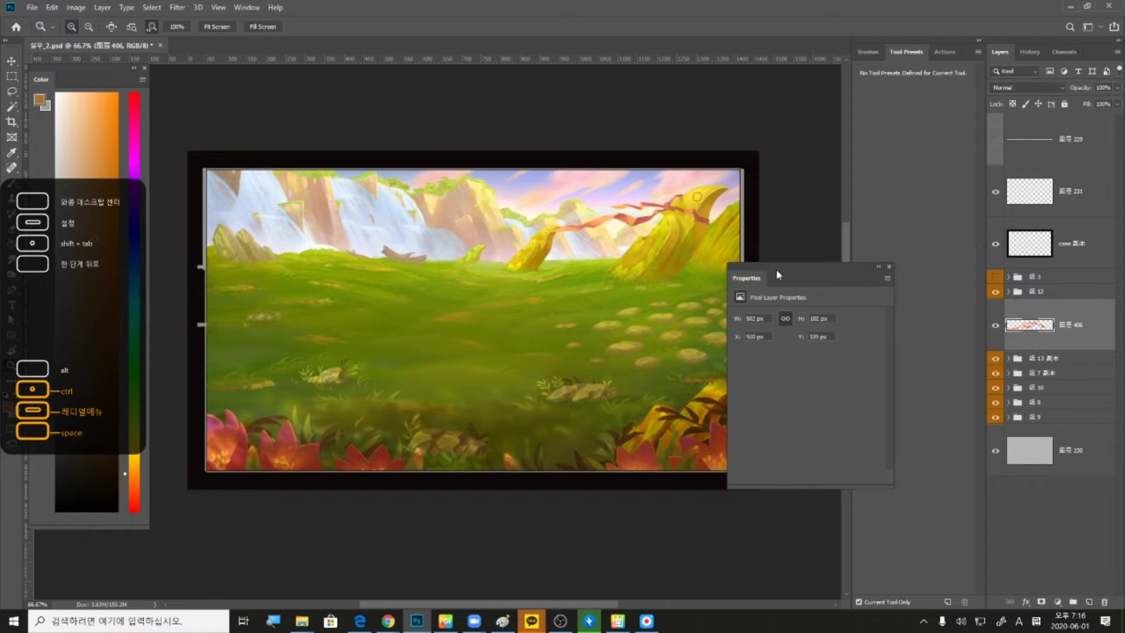
left_click_drag(779, 275, 826, 263)
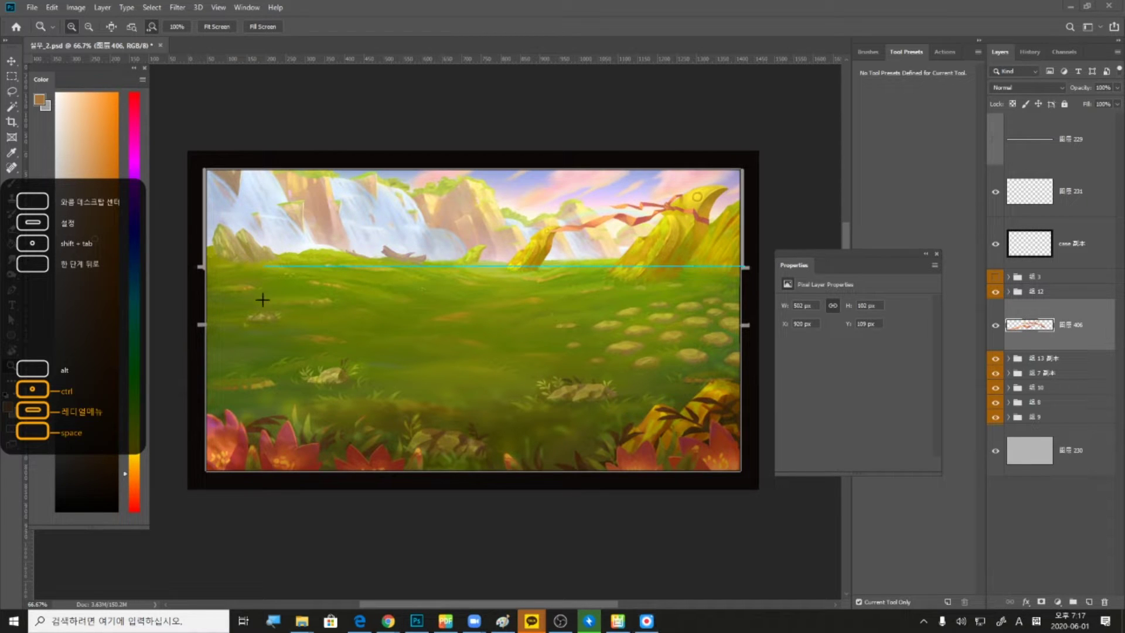
Mark the meadow's character area with horizontal lines and a frame across the scene, and clear the marks
left_click_drag(199, 329, 742, 326)
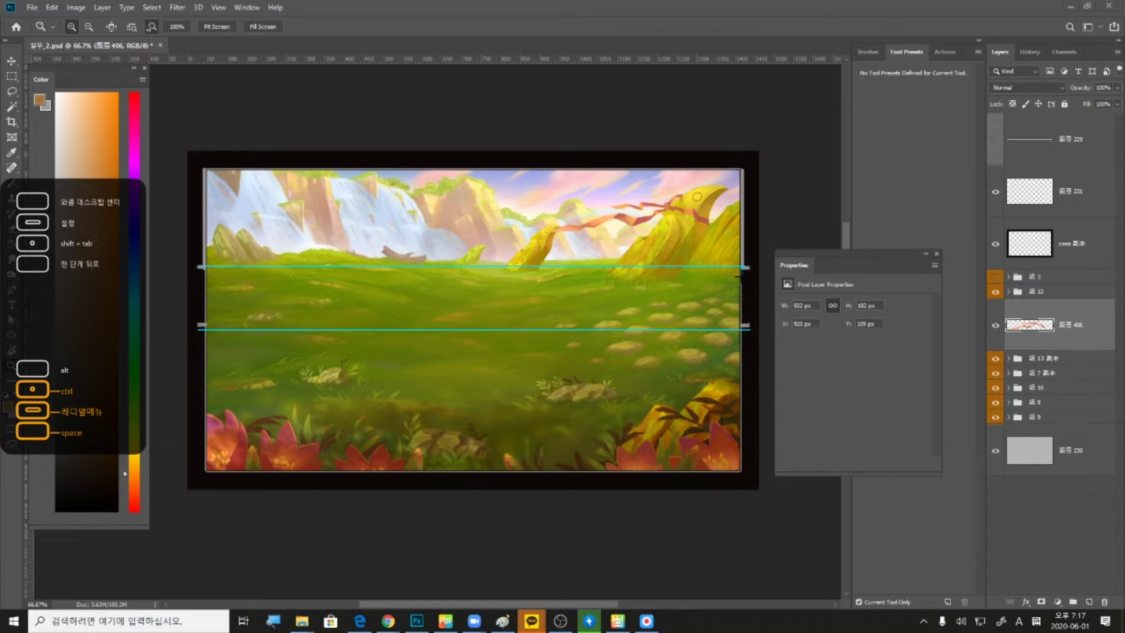
left_click_drag(741, 268, 199, 387)
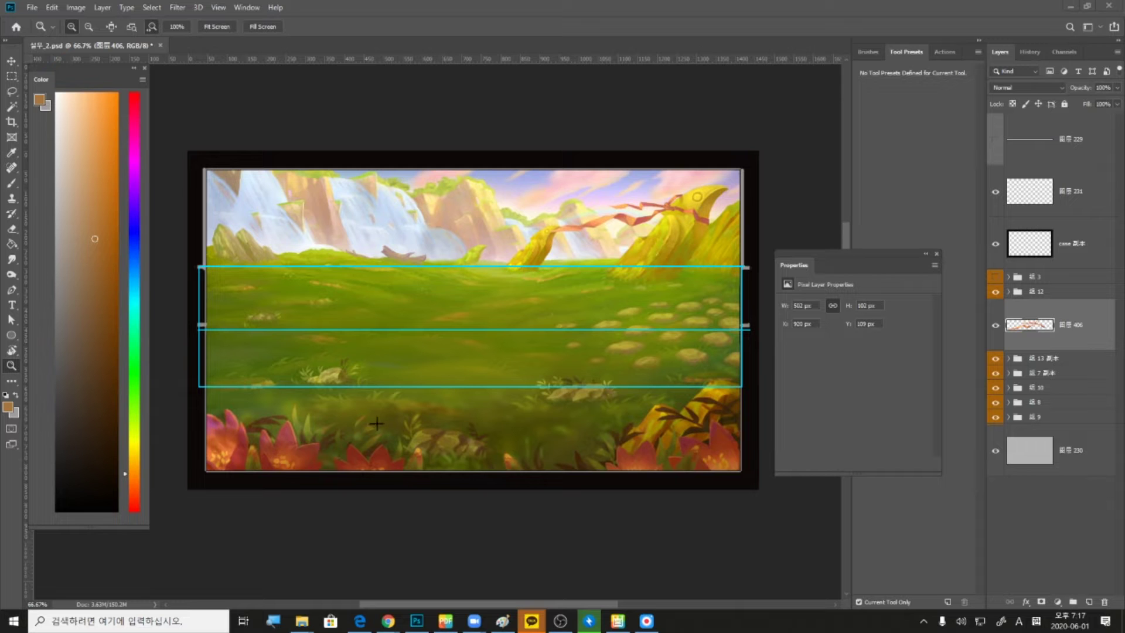
key("ctrl+semicolon")
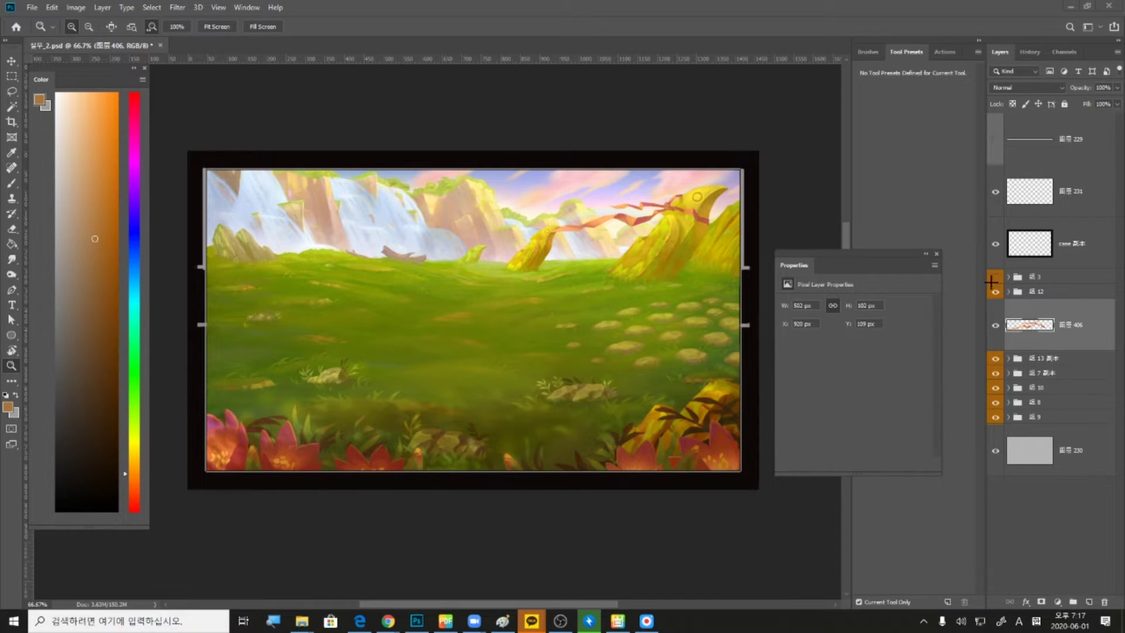
Show the character group 组 3, select it and expand it to list its layers
left_click(995, 277)
left_click(995, 277)
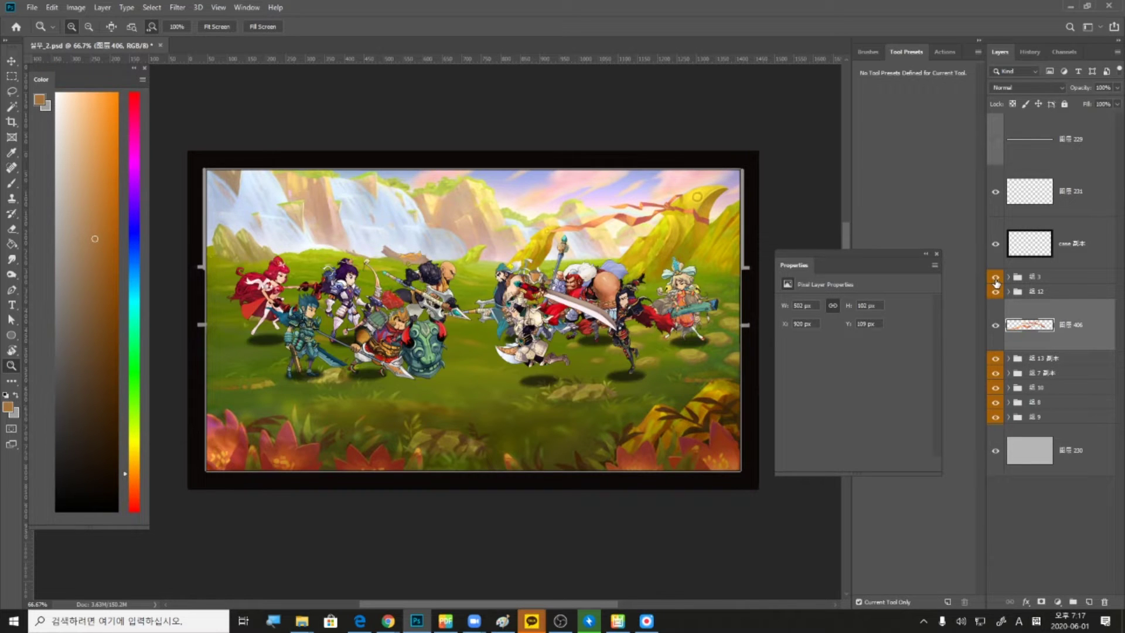
left_click(1032, 277)
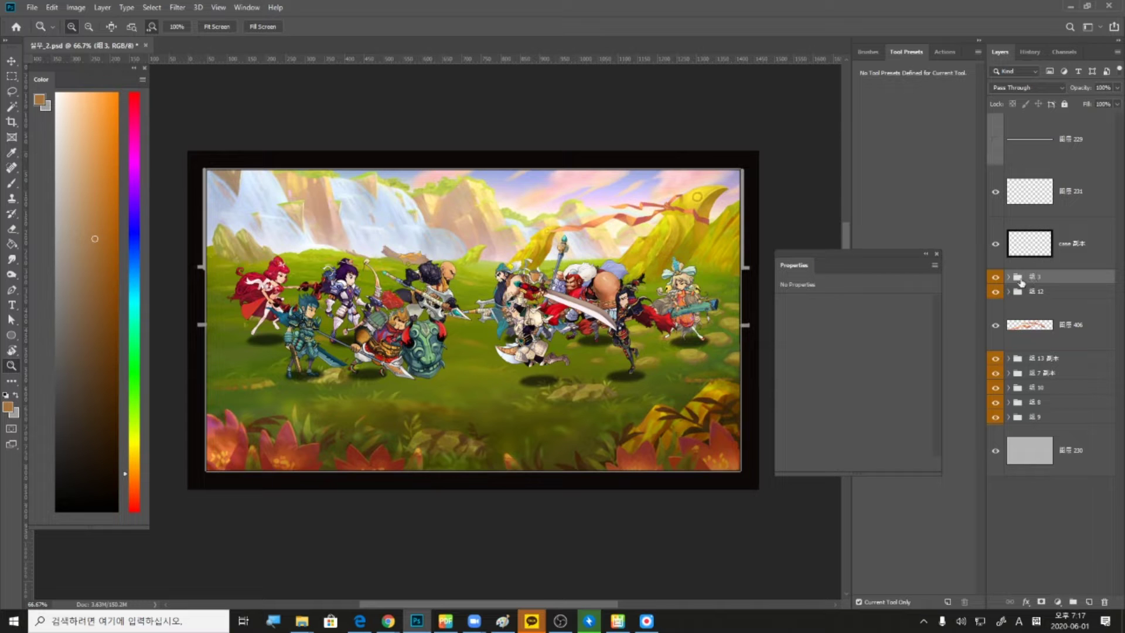
left_click_drag(345, 340, 950, 350)
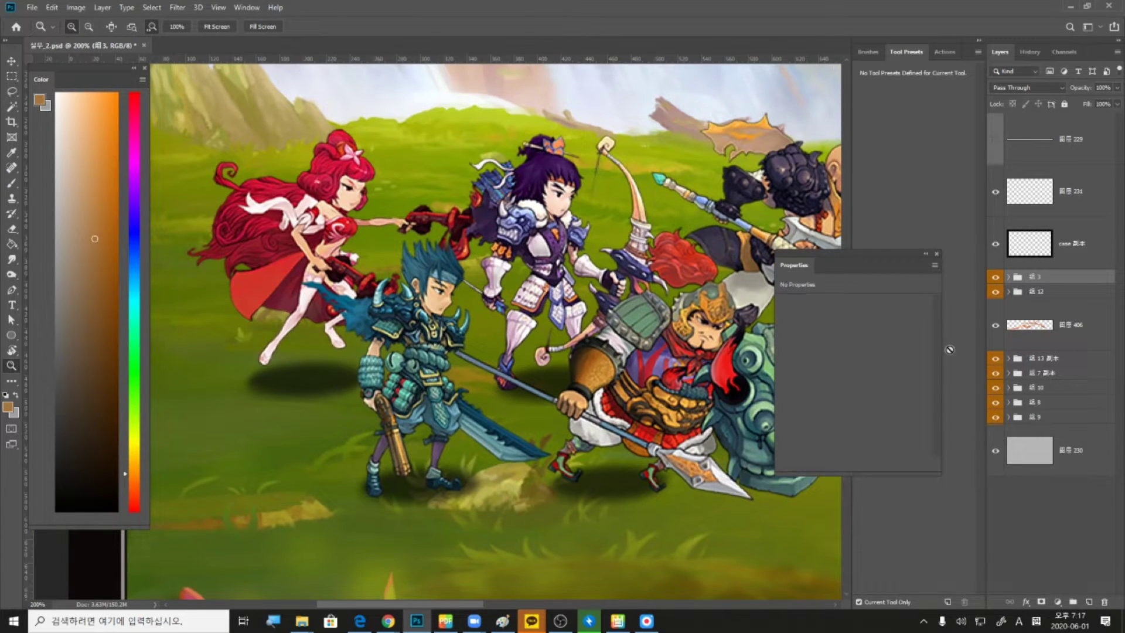
left_click(996, 277)
left_click(1009, 277)
left_click(996, 278)
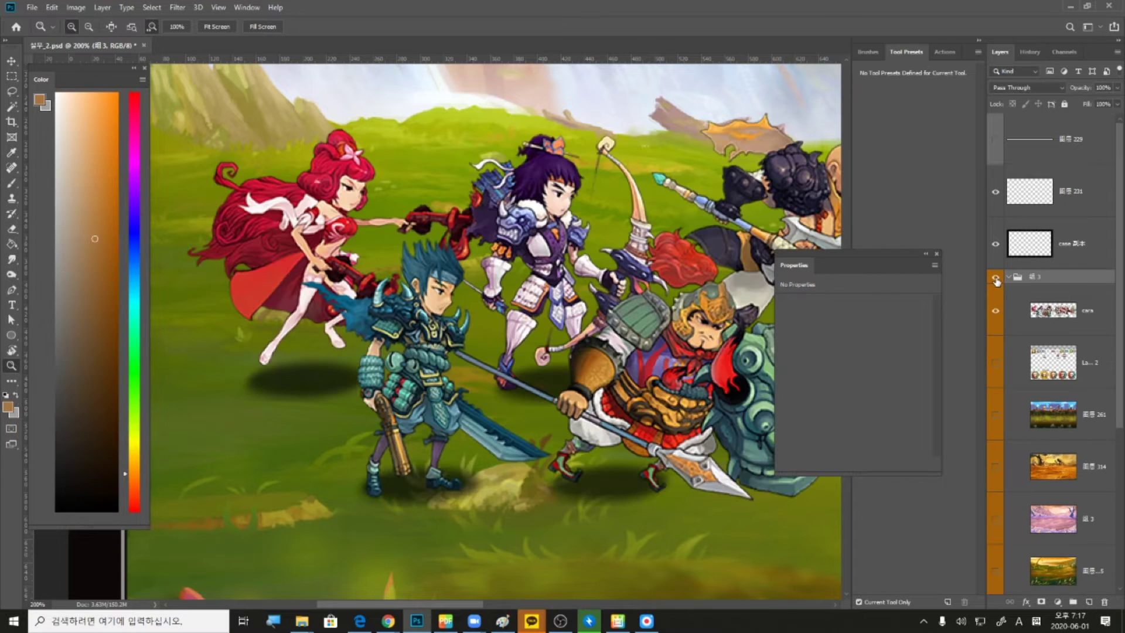
Select the cara layer and examine how the two groups of fighting characters sit on the meadow background
left_click(1032, 308)
left_click_drag(440, 320, 382, 310)
left_click(597, 362, "alt")
left_click_drag(596, 363, 352, 360)
mouse_move(537, 352)
left_mouse_down()
mouse_move(592, 358)
mouse_move(515, 352)
left_mouse_up()
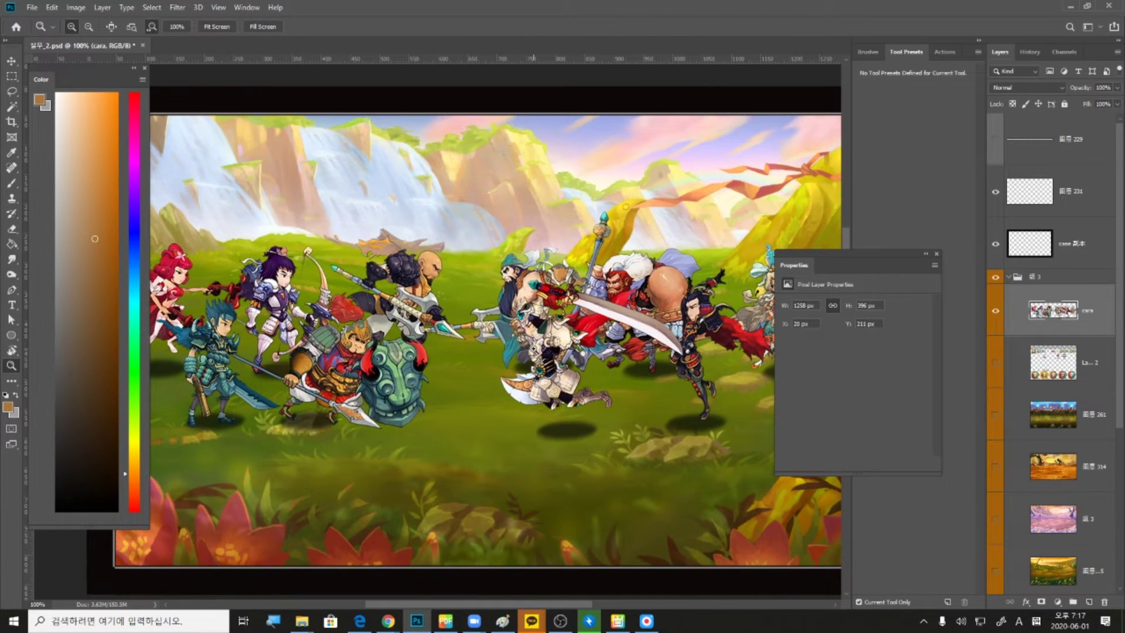
left_click(516, 355, "alt")
left_click_drag(607, 396, 541, 352)
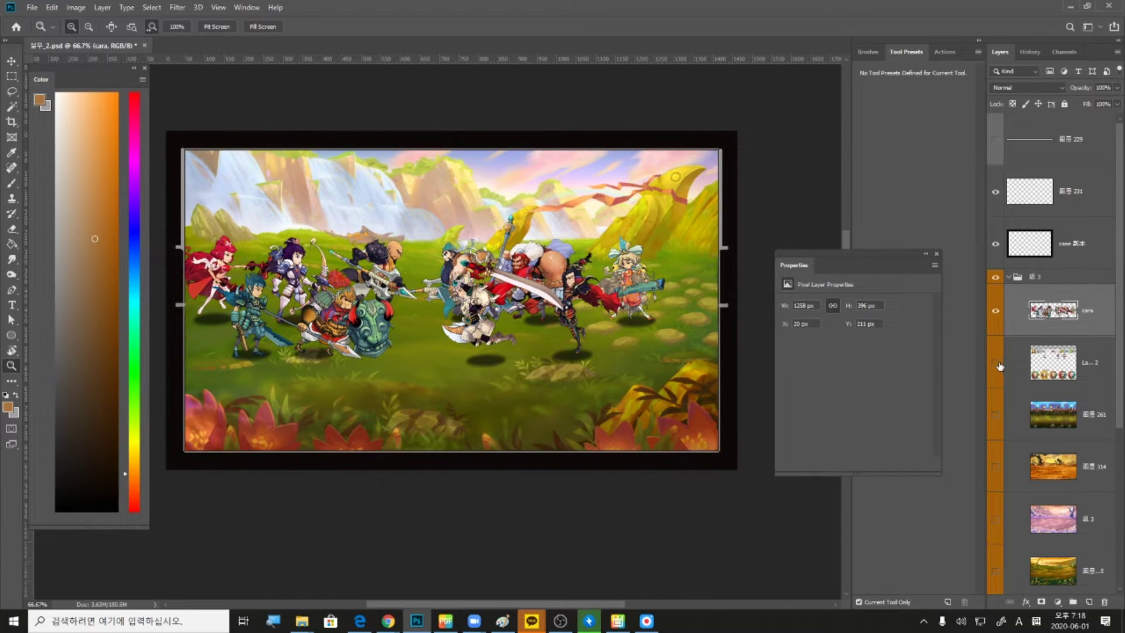
left_click(475, 252)
left_click_drag(475, 251, 553, 240)
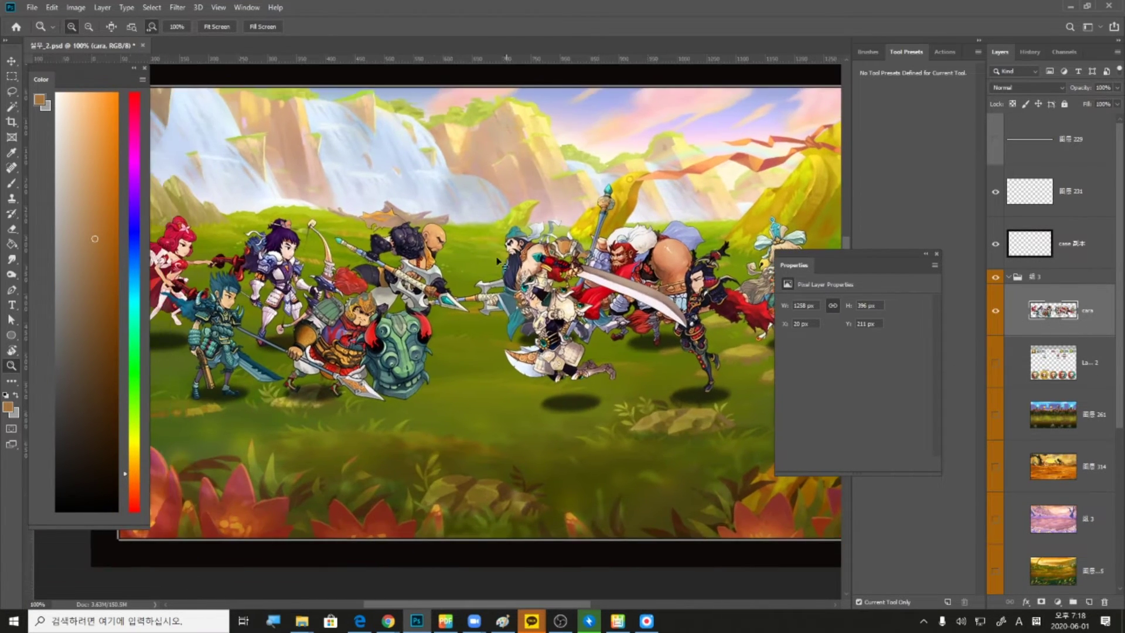
key("ctrl+minus")
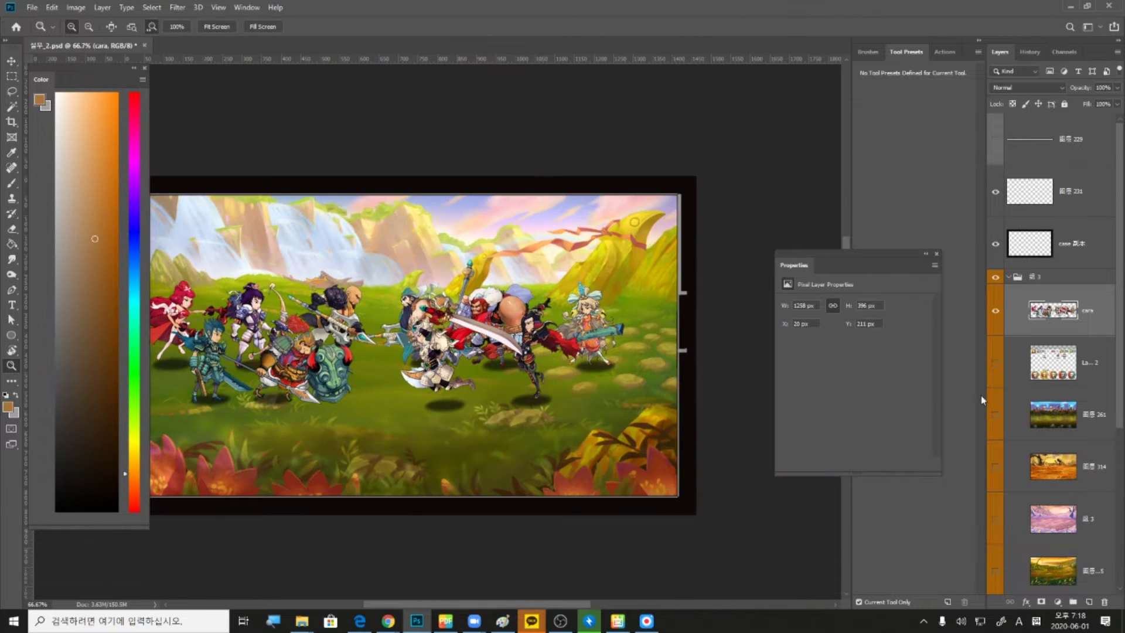
Show the game interface layer beneath cara and examine which parts of the scene its counters and portraits cover
left_click(996, 362)
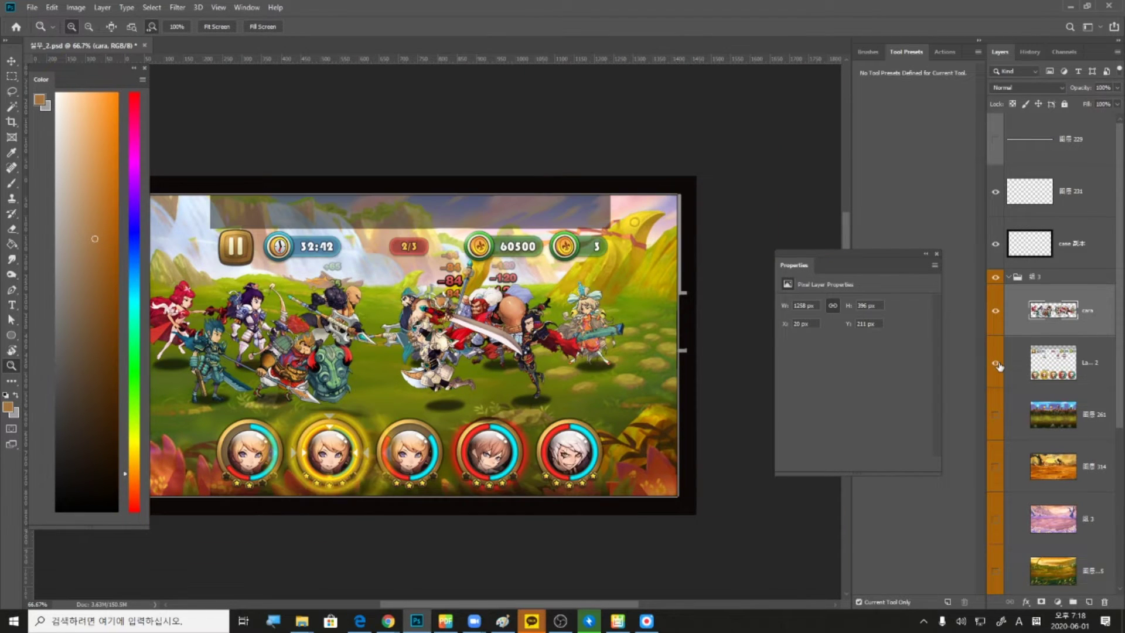
left_click(475, 387)
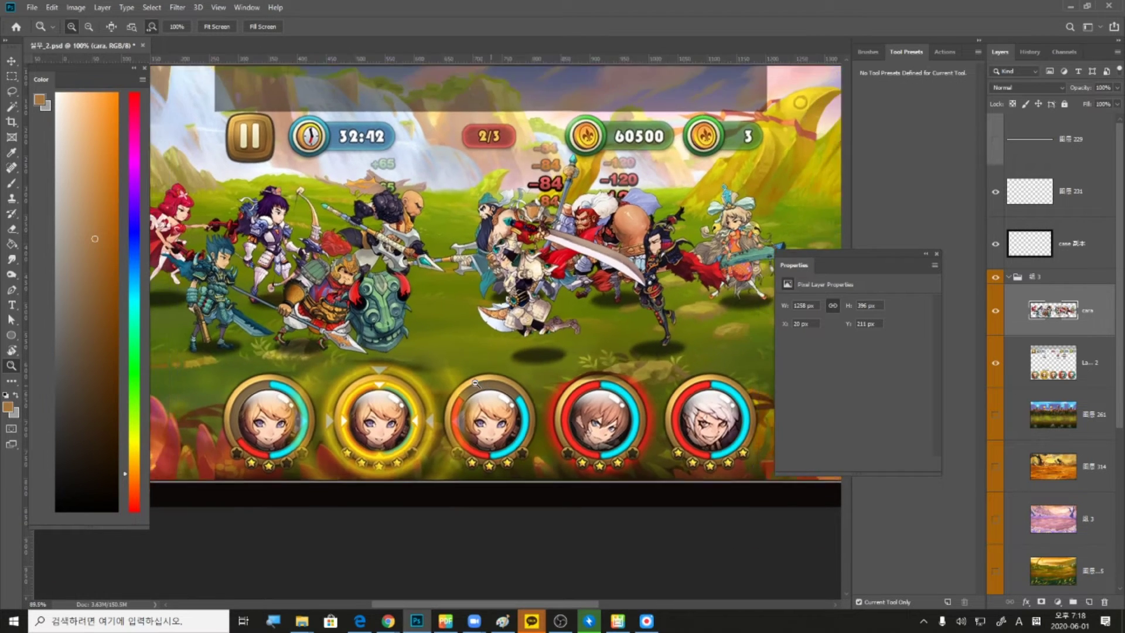
left_click_drag(475, 384, 445, 383)
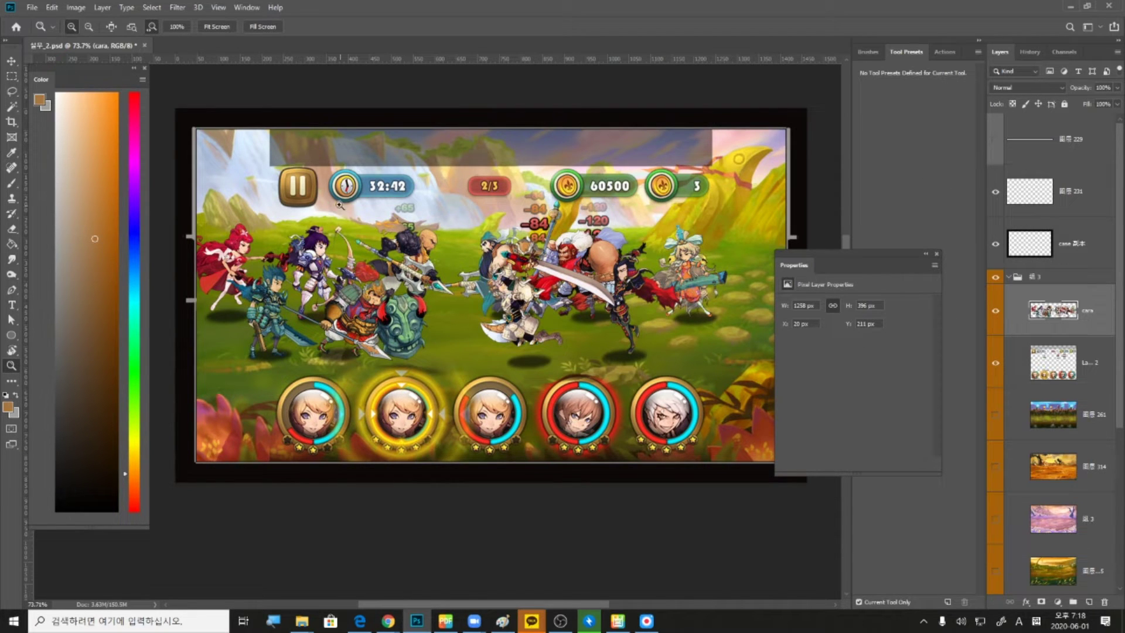
left_click(997, 366)
left_click(406, 406)
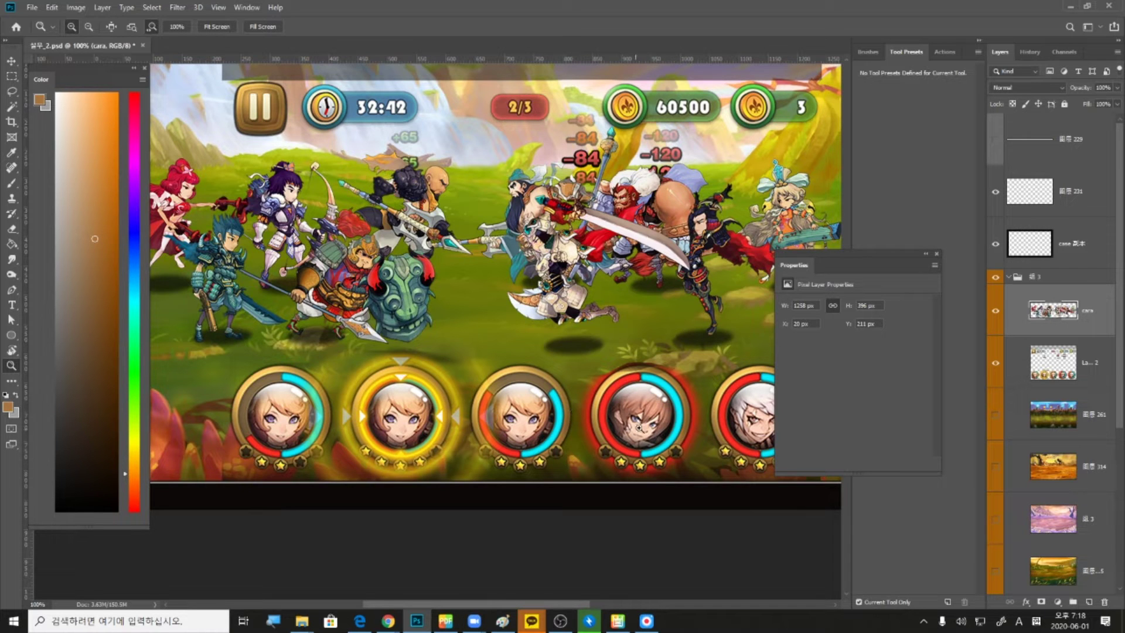
left_click(563, 404, "alt")
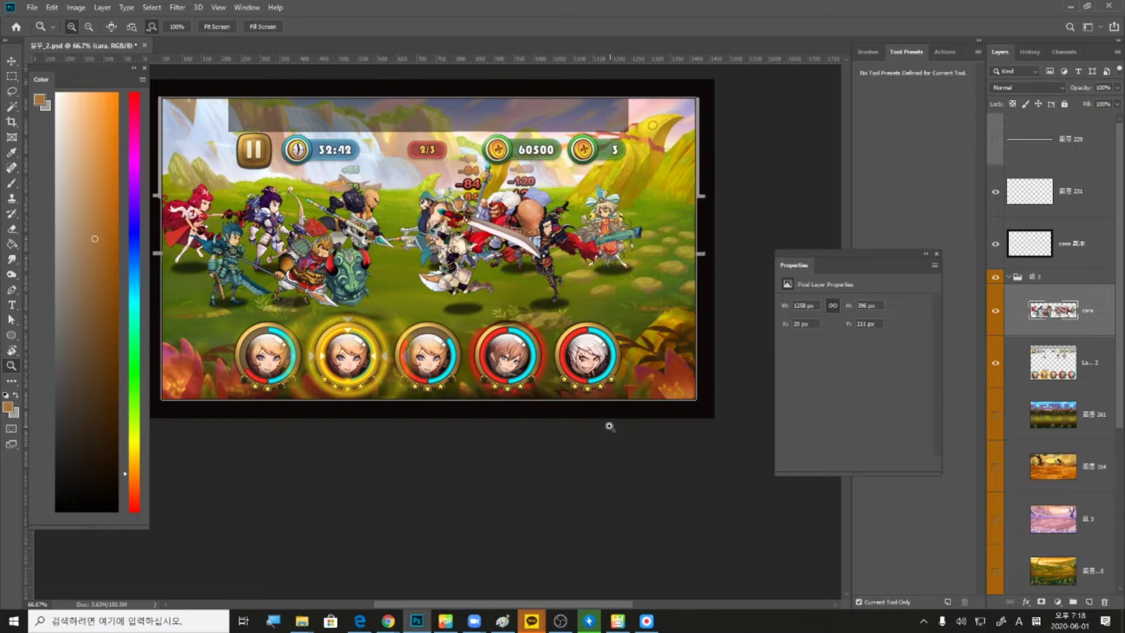
left_click(288, 366)
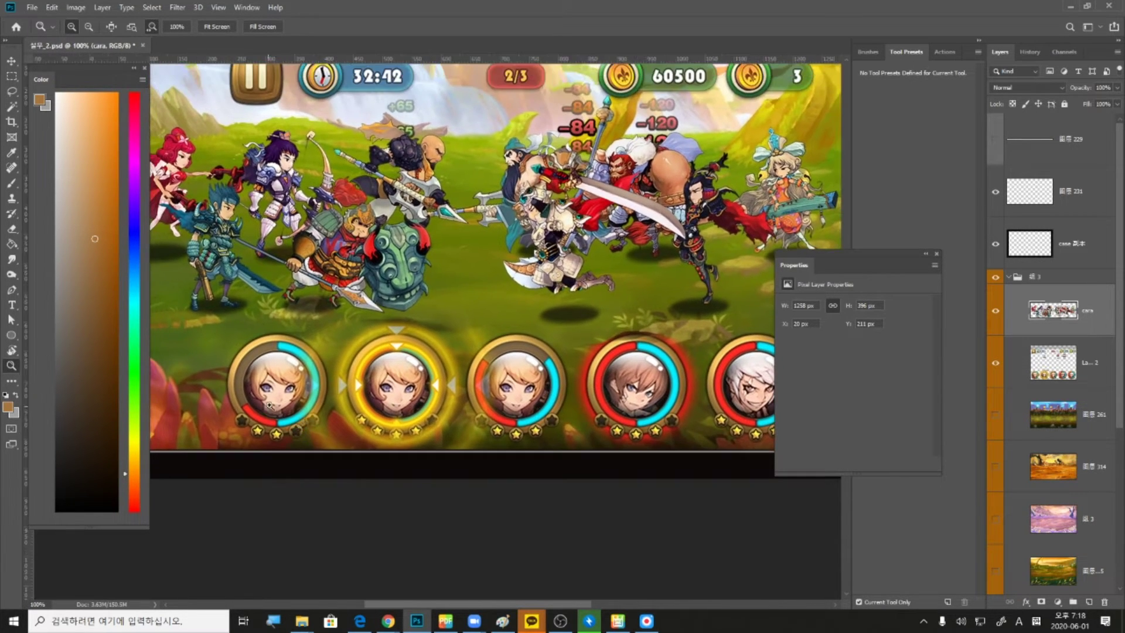
left_click_drag(388, 233, 352, 337)
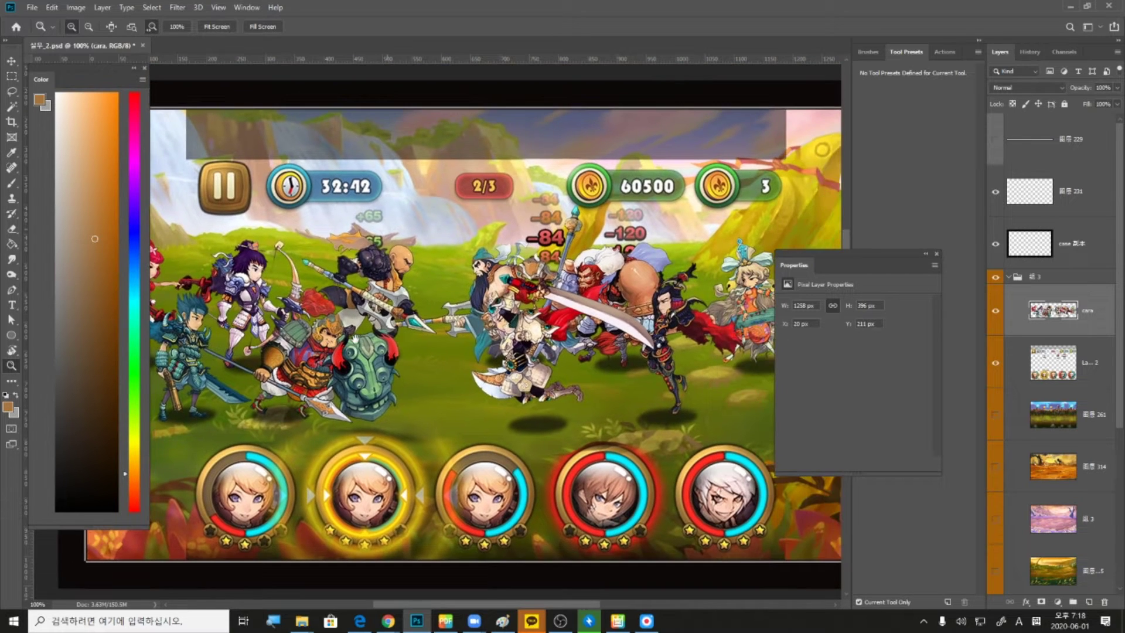
left_click(472, 379, "alt")
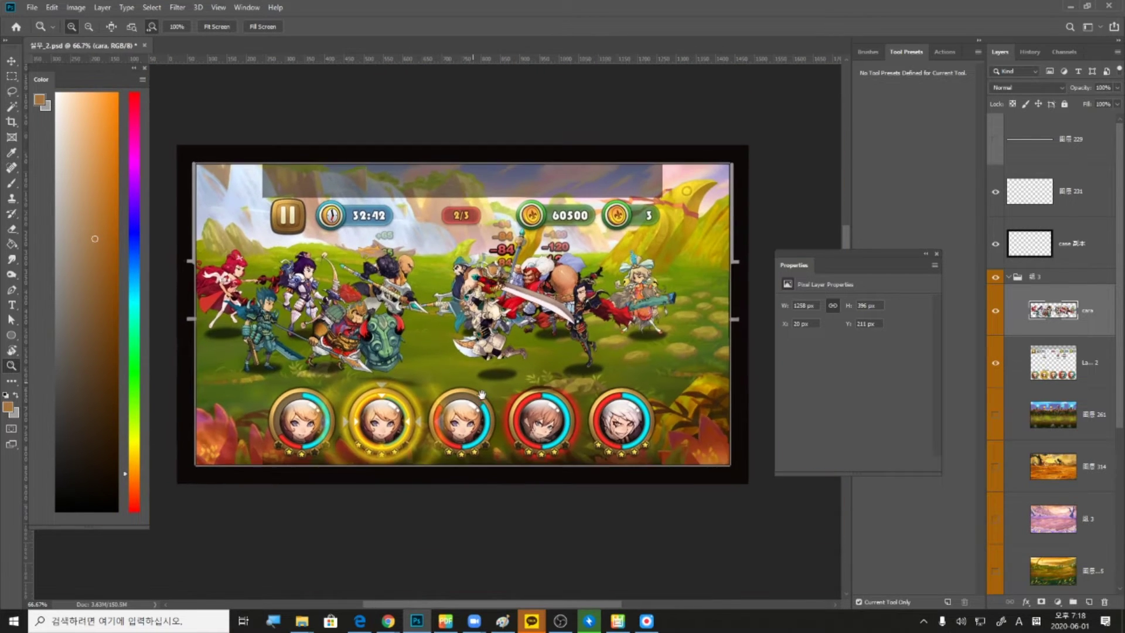
key("ctrl+plus")
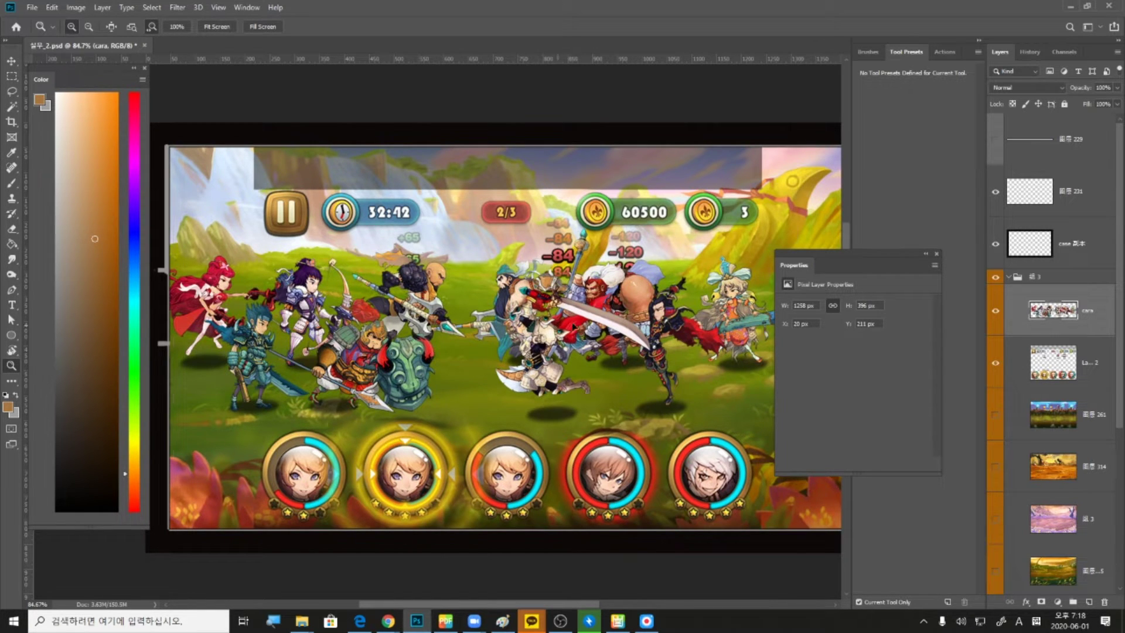
key("ctrl+z")
key("ctrl+shift+z")
Select and show the fortress background layer 图层 261, and move the Properties panel clear of the characters
left_click(1007, 418)
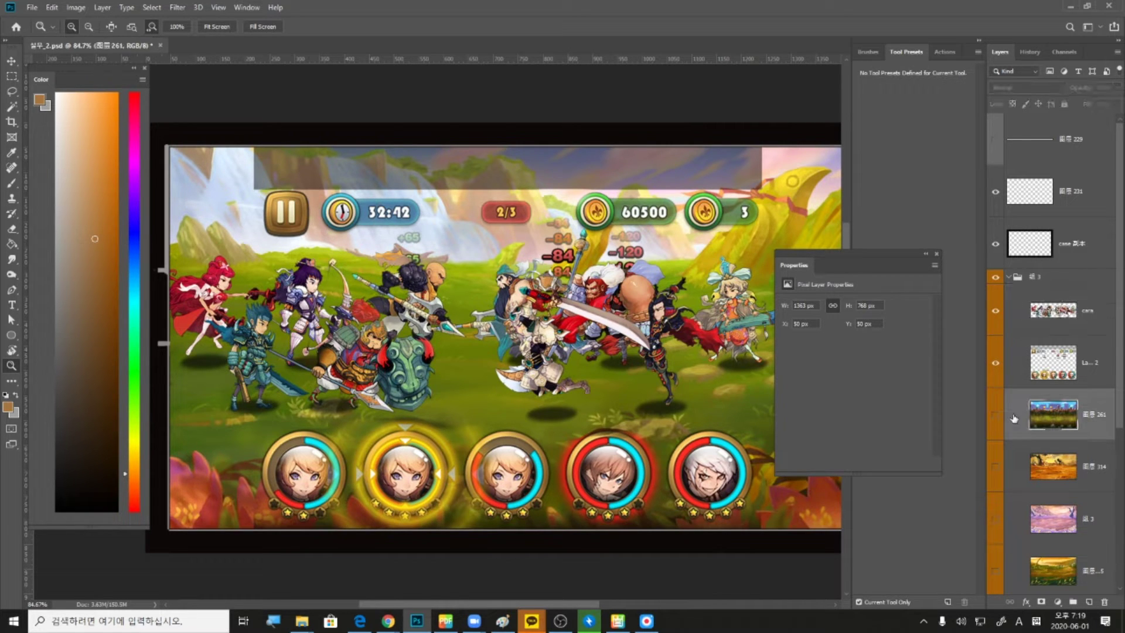
left_click(995, 418)
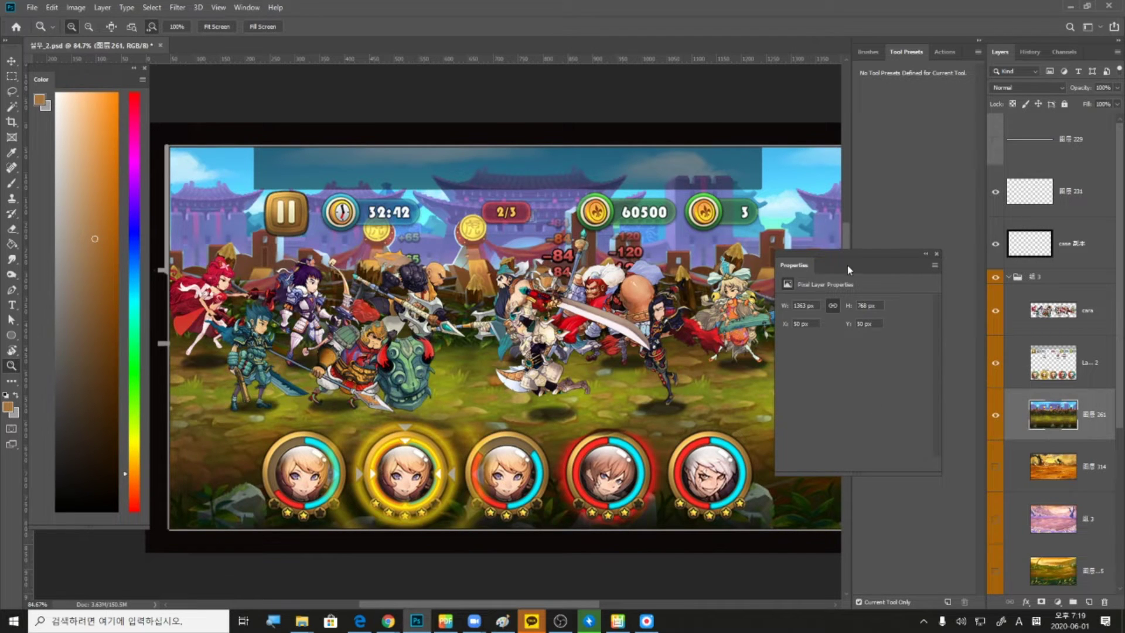
left_click_drag(847, 265, 871, 119)
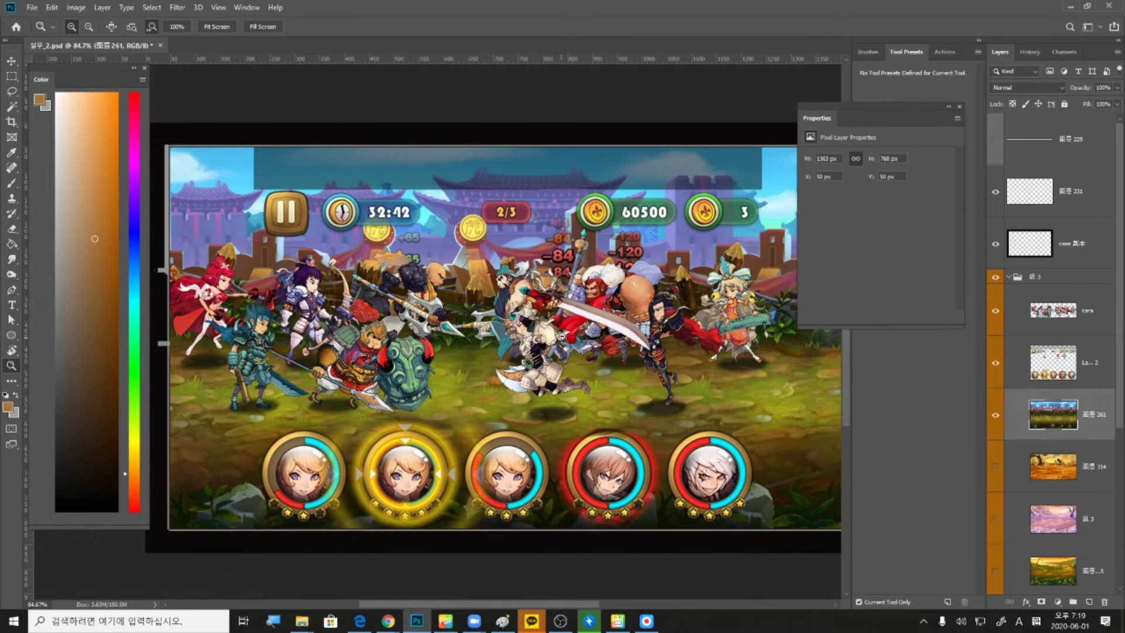
Move the cara character layer to X -39 px, Y 217 px and hide the game interface layer
scroll(580, 410, "down", 2)
scroll(580, 410, "up", 6)
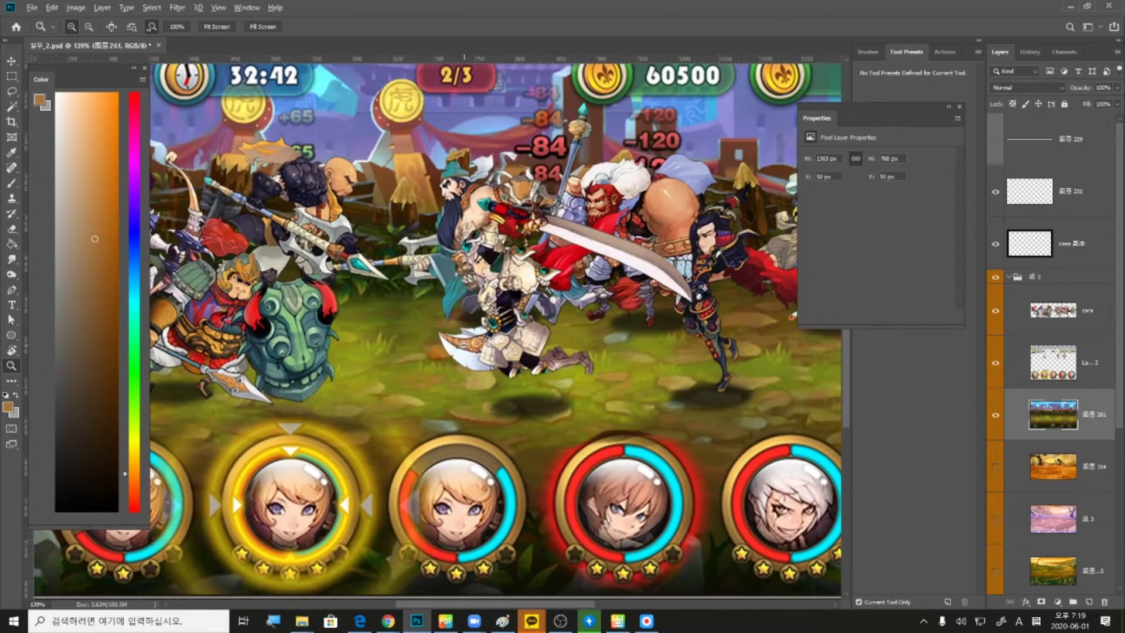
scroll(451, 369, "down", 3)
scroll(399, 349, "up", 2)
left_click_drag(391, 345, 423, 346)
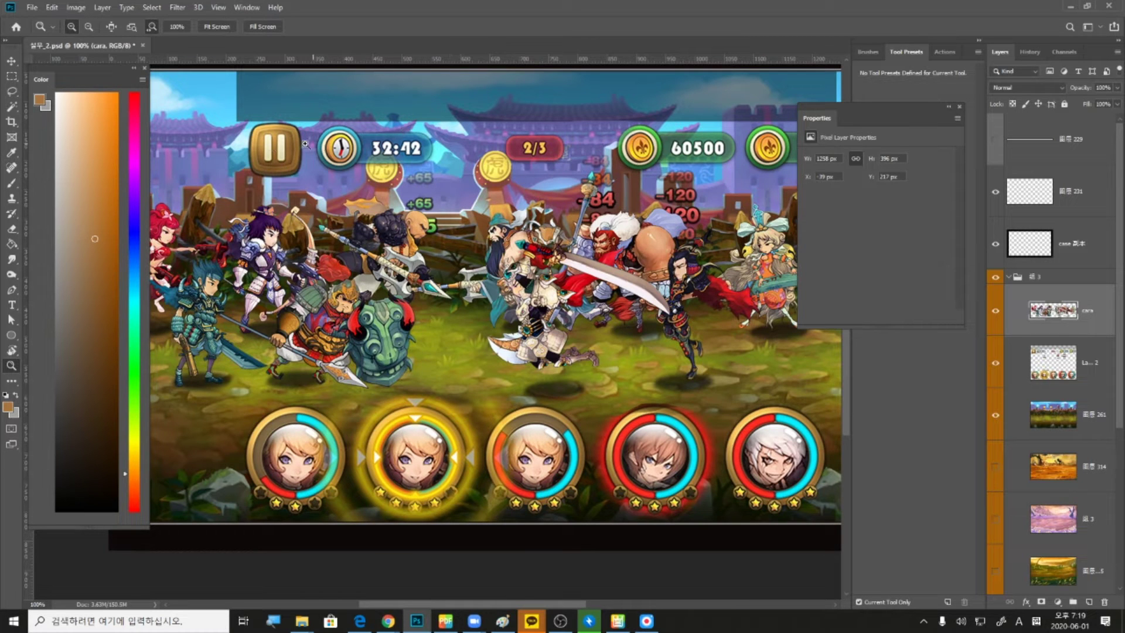
scroll(494, 282, "down", 1)
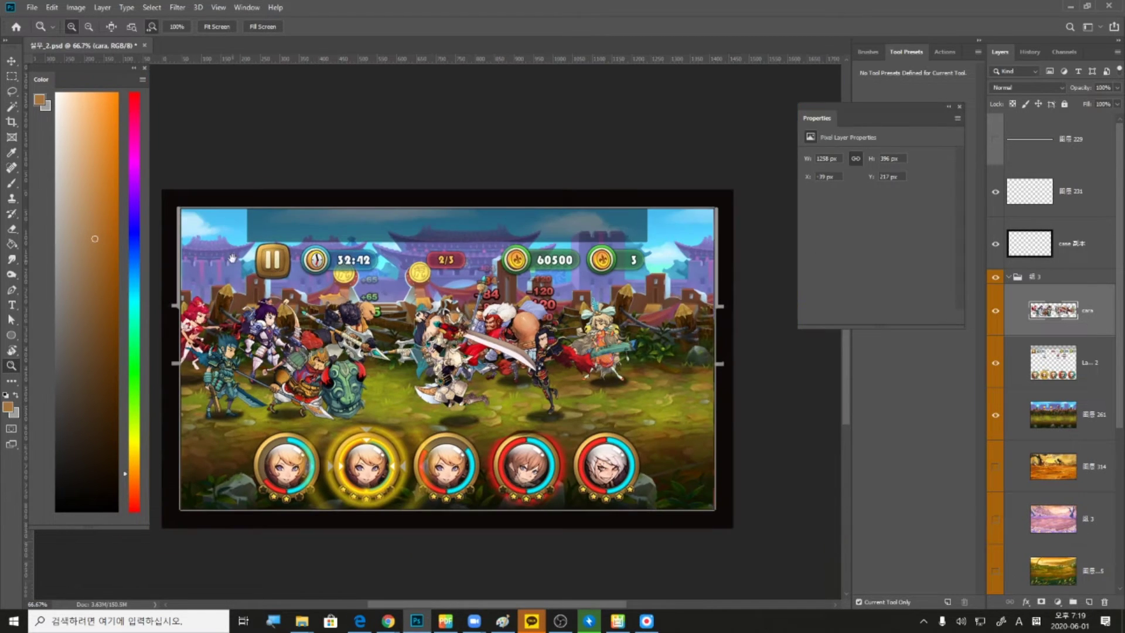
left_click(997, 365)
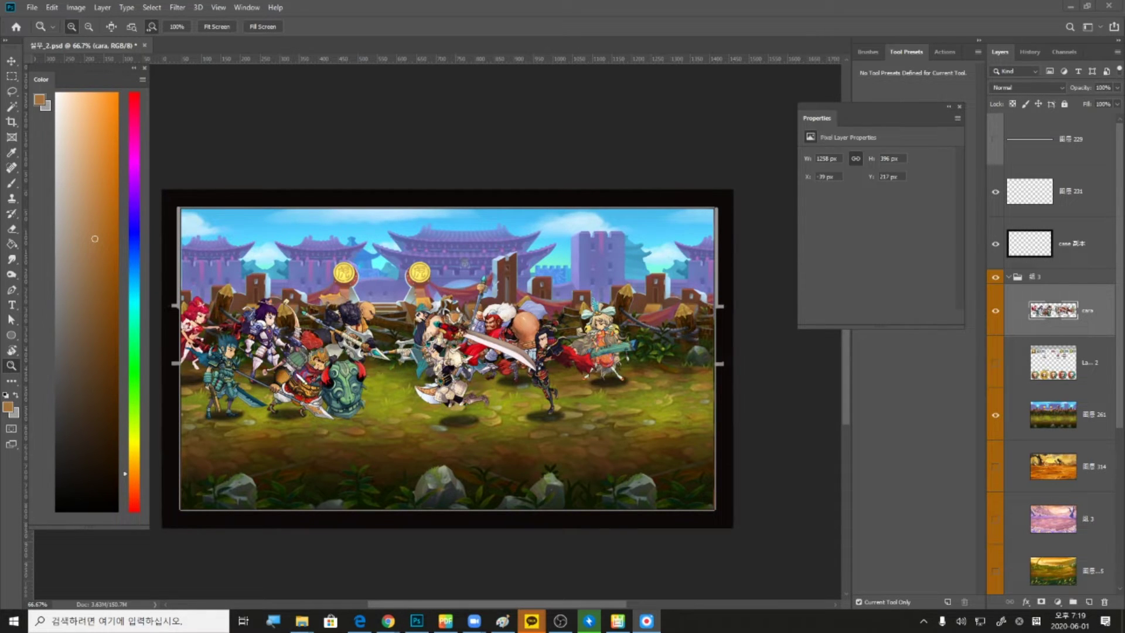
Annotate the fortress scene by circling characters and a ground spot, tracing the foreground rock outline and circling both its ends
mouse_move(321, 396)
left_mouse_down()
mouse_move(384, 424)
mouse_move(336, 390)
mouse_move(336, 411)
left_mouse_up()
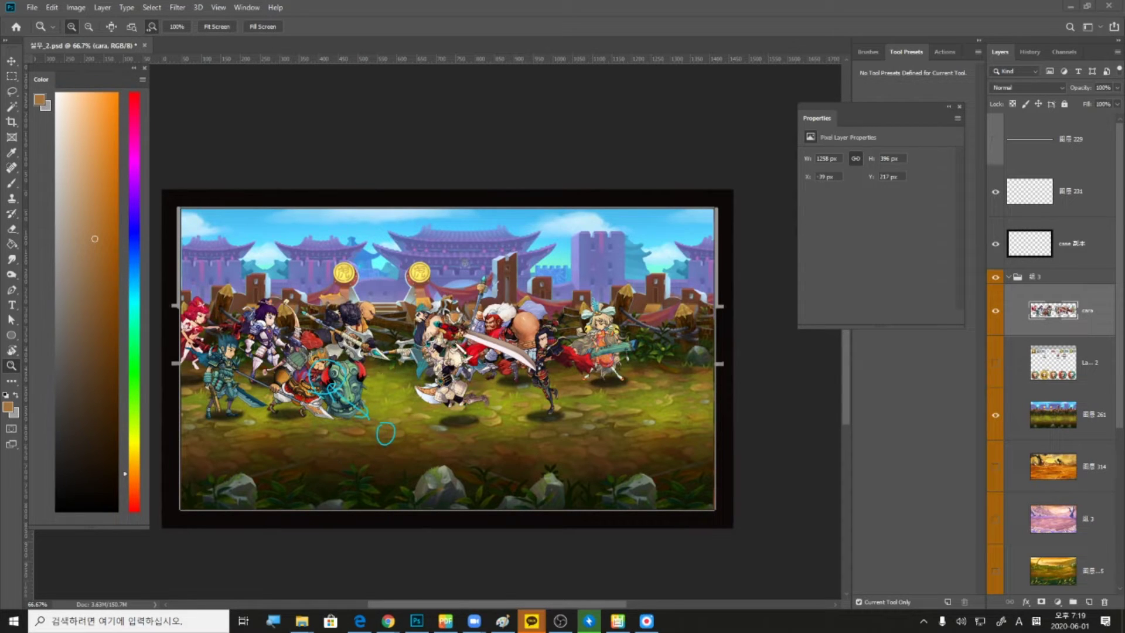
mouse_move(461, 349)
left_mouse_down()
mouse_move(469, 358)
mouse_move(443, 361)
left_mouse_up()
left_click_drag(381, 430, 390, 445)
mouse_move(706, 477)
left_mouse_down()
mouse_move(629, 472)
mouse_move(588, 487)
mouse_move(552, 474)
mouse_move(500, 495)
mouse_move(535, 488)
mouse_move(482, 459)
mouse_move(399, 478)
mouse_move(187, 473)
left_mouse_up()
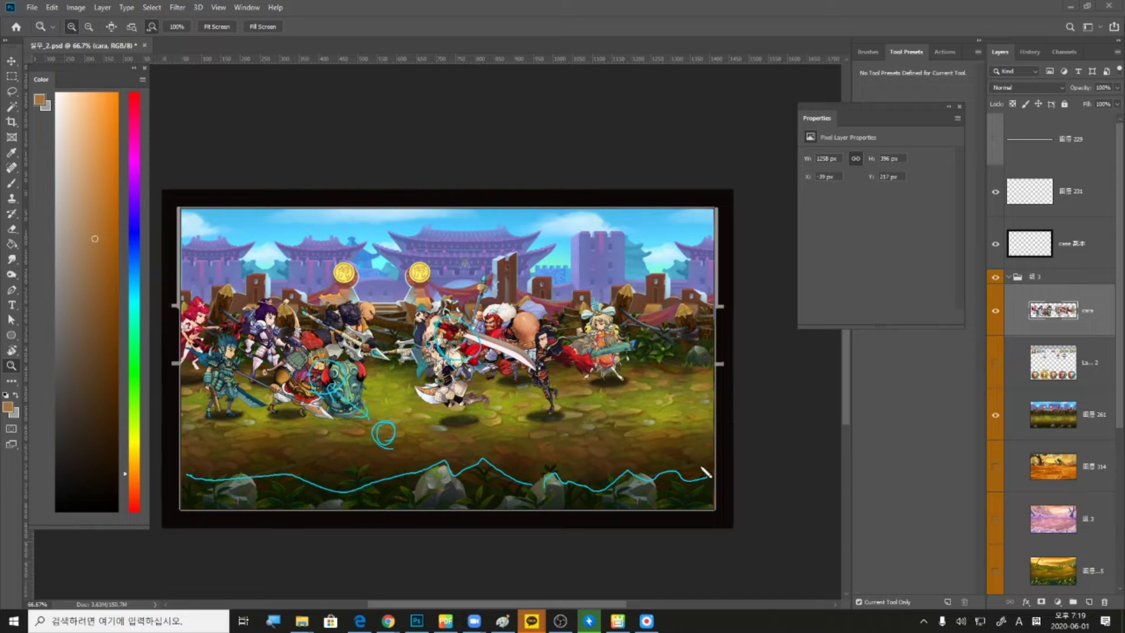
left_click_drag(705, 463, 712, 472)
left_click_drag(188, 475, 194, 514)
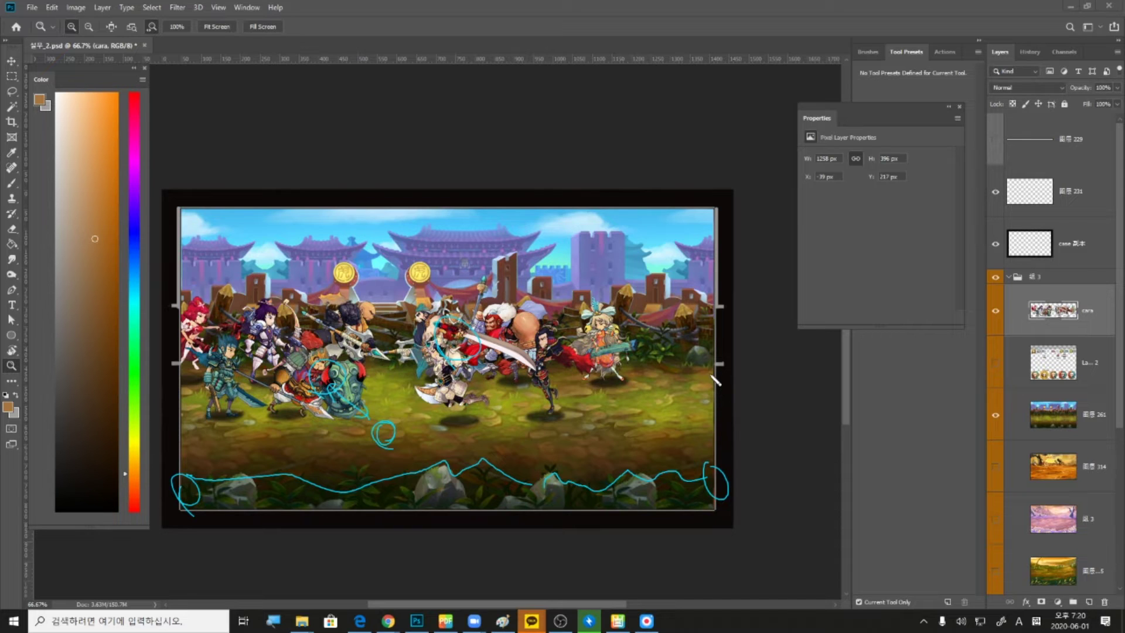
Trace the fence line, draw horizontal direction arrows across the sky, fortress and ground, and clear all annotations
mouse_move(719, 293)
left_mouse_down()
mouse_move(673, 296)
mouse_move(660, 274)
mouse_move(618, 286)
mouse_move(613, 305)
mouse_move(595, 293)
mouse_move(576, 308)
mouse_move(569, 290)
left_mouse_up()
mouse_move(287, 235)
left_mouse_down()
mouse_move(473, 239)
mouse_move(457, 224)
mouse_move(417, 243)
left_mouse_up()
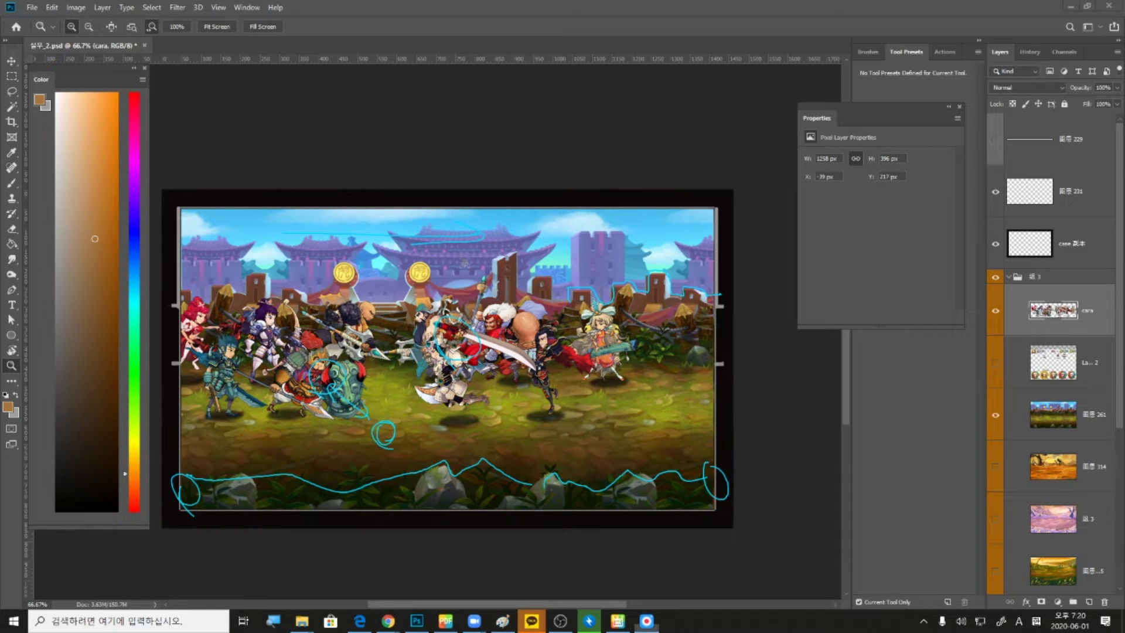
left_click_drag(252, 235, 478, 237)
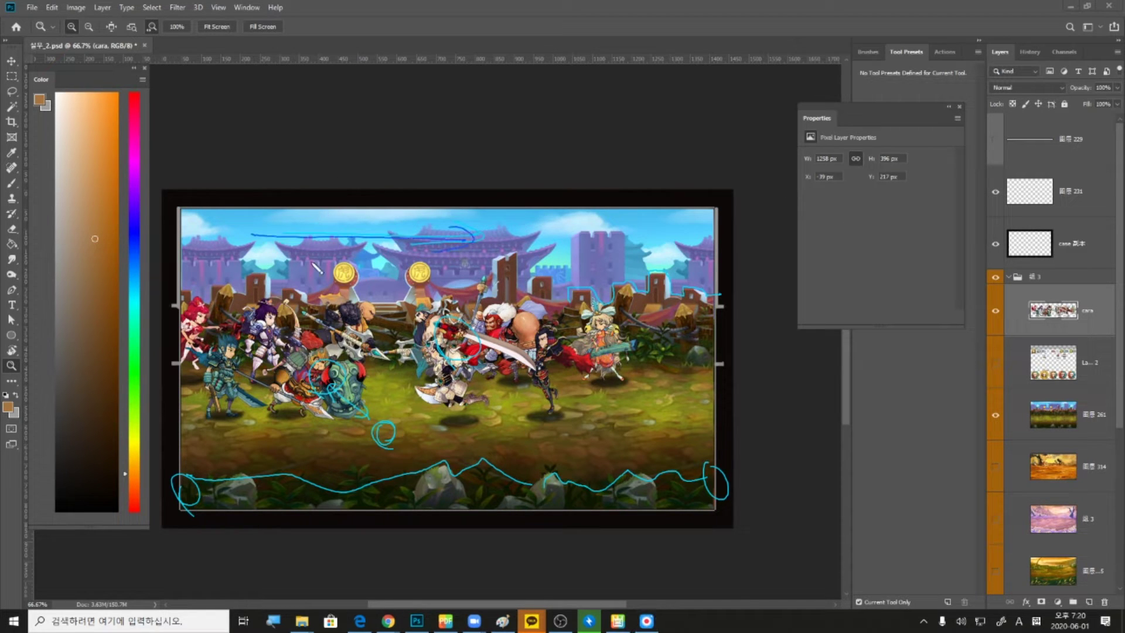
left_click_drag(280, 253, 504, 264)
mouse_move(202, 268)
left_mouse_down()
mouse_move(589, 252)
mouse_move(577, 264)
left_mouse_up()
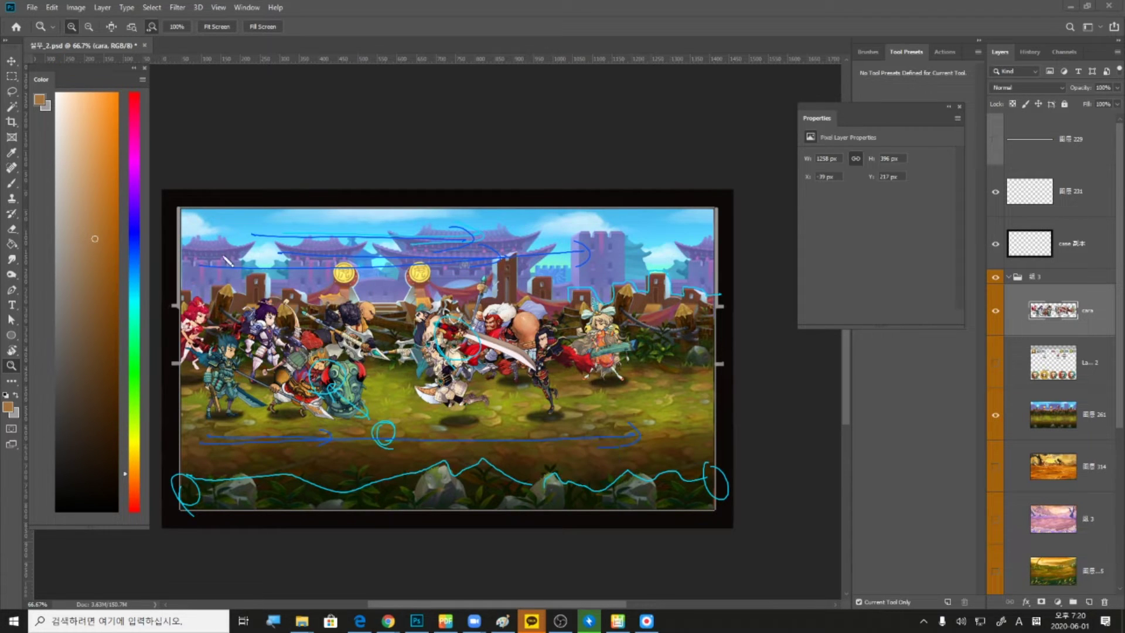
left_click_drag(209, 222, 252, 227)
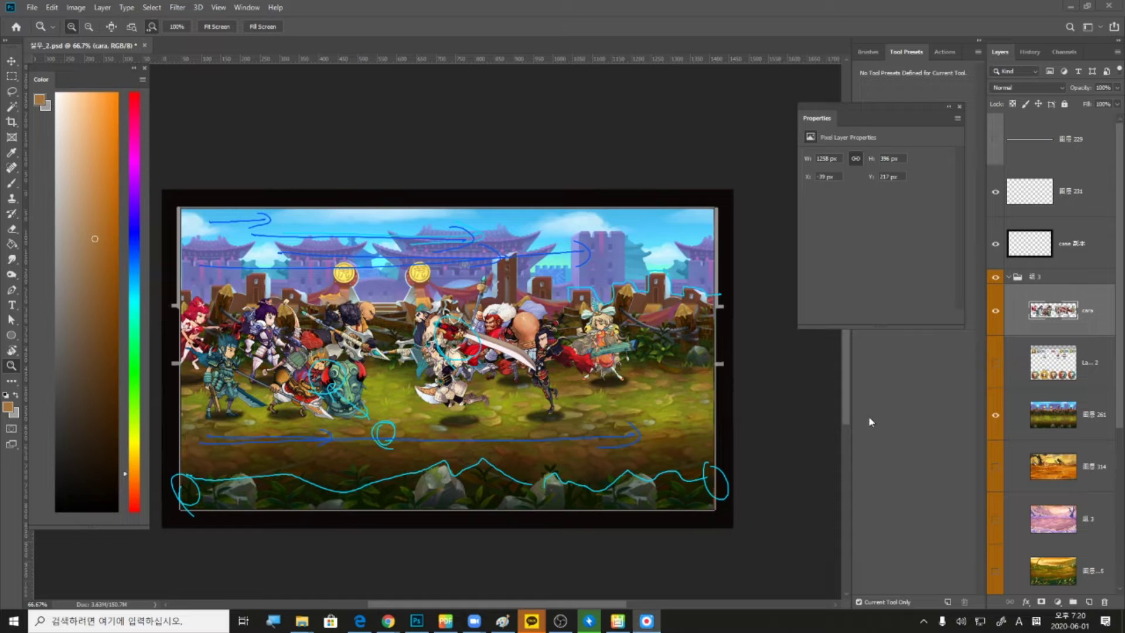
key("Escape")
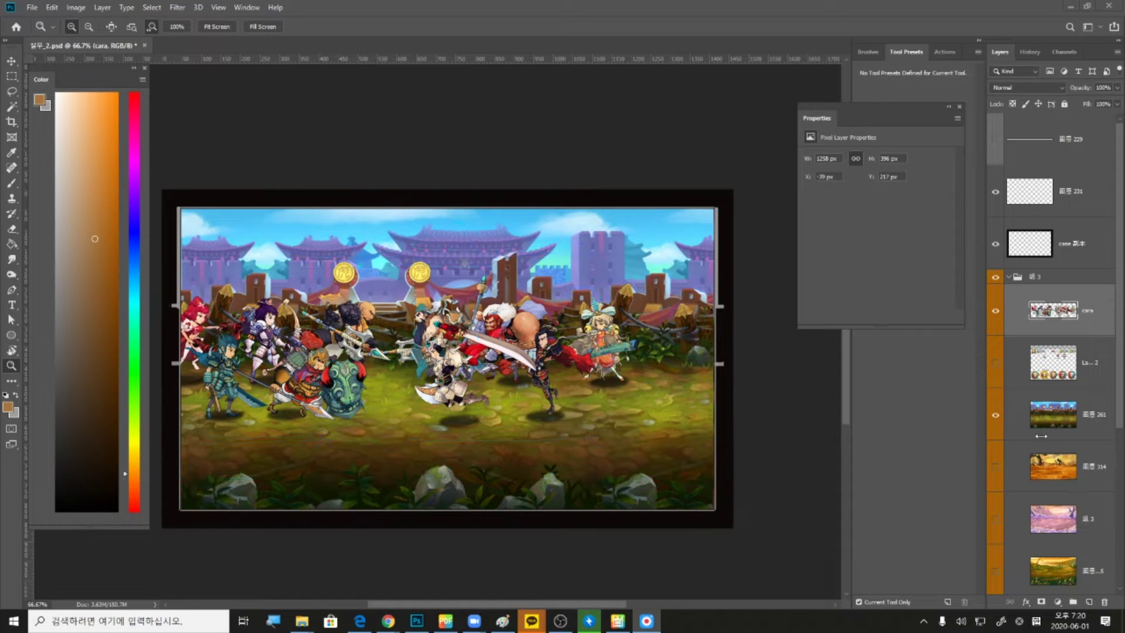
Switch the background from the fortress to the desert layer 图层 314, and replace that with the purple snow scene 组 3
left_click(996, 416)
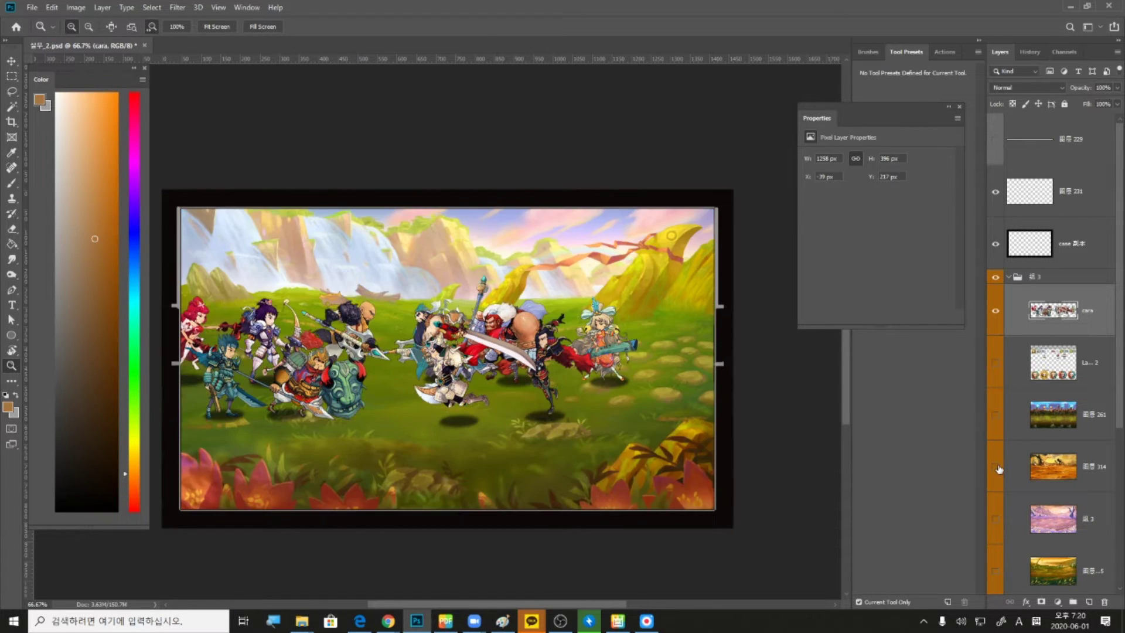
left_click(996, 468)
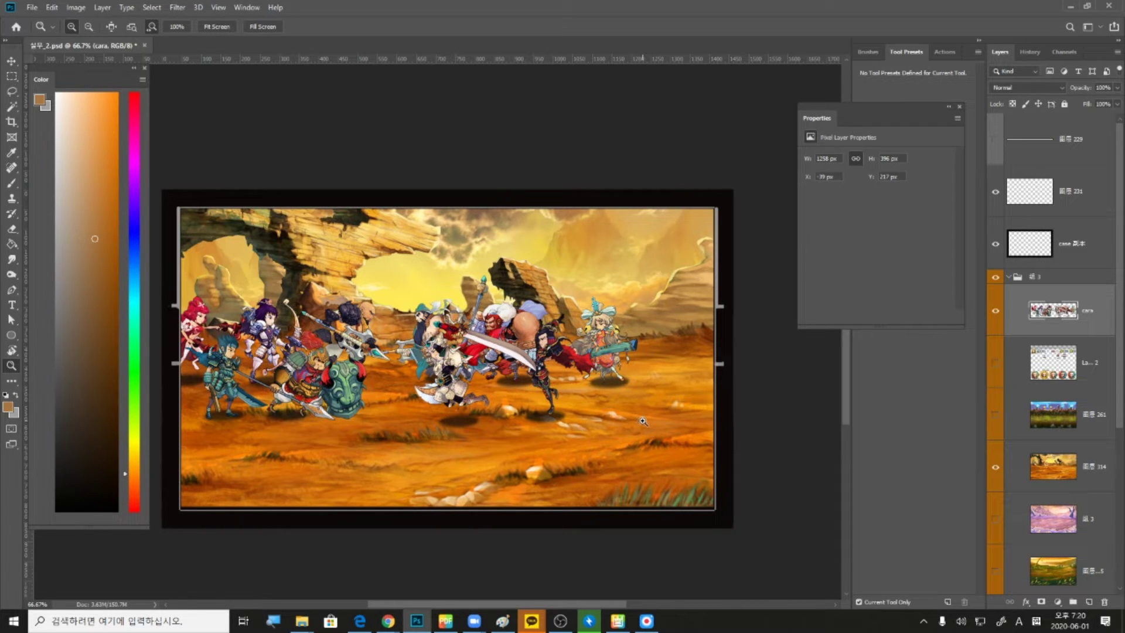
left_click(1005, 475)
left_click(995, 468)
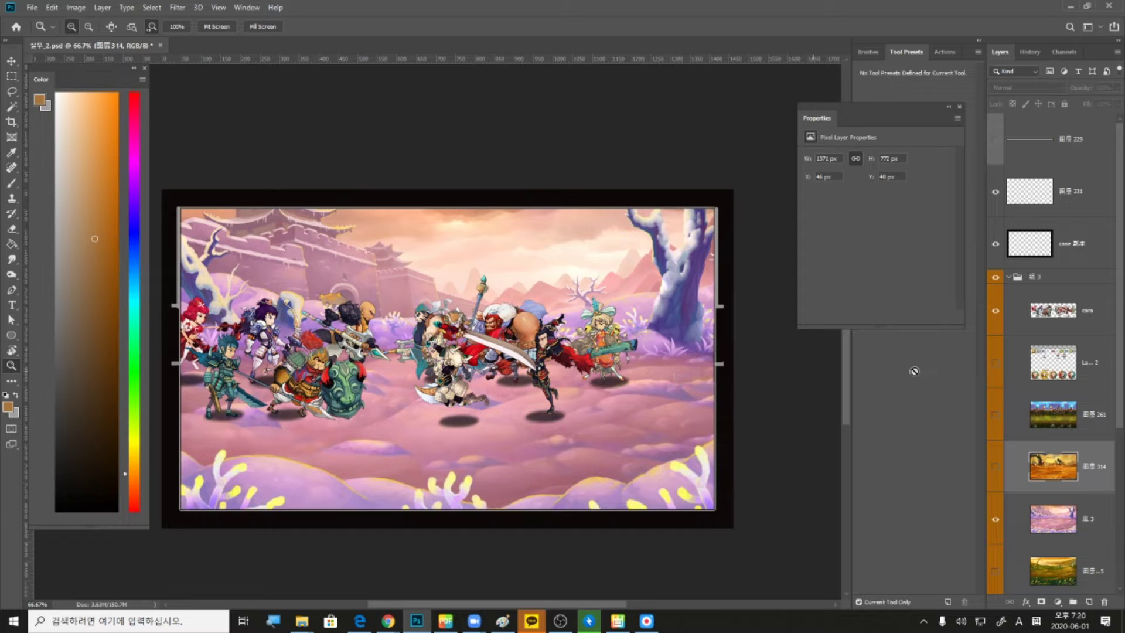
Hide the cara character layer to examine the purple snow scene up close, and show the characters again
left_click(995, 311)
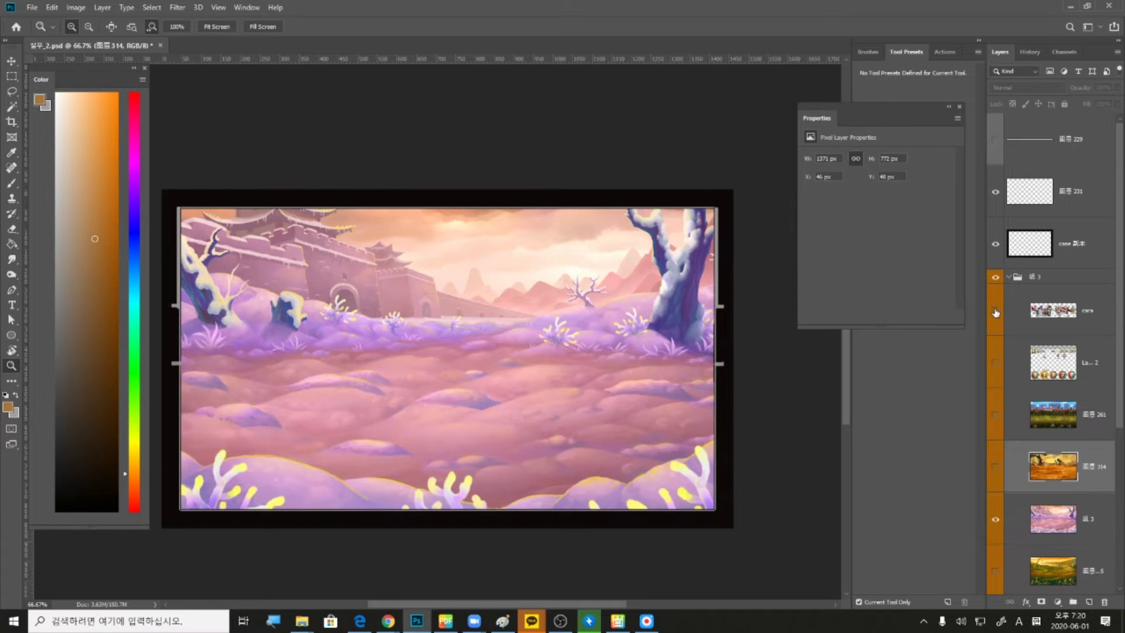
left_click(382, 341)
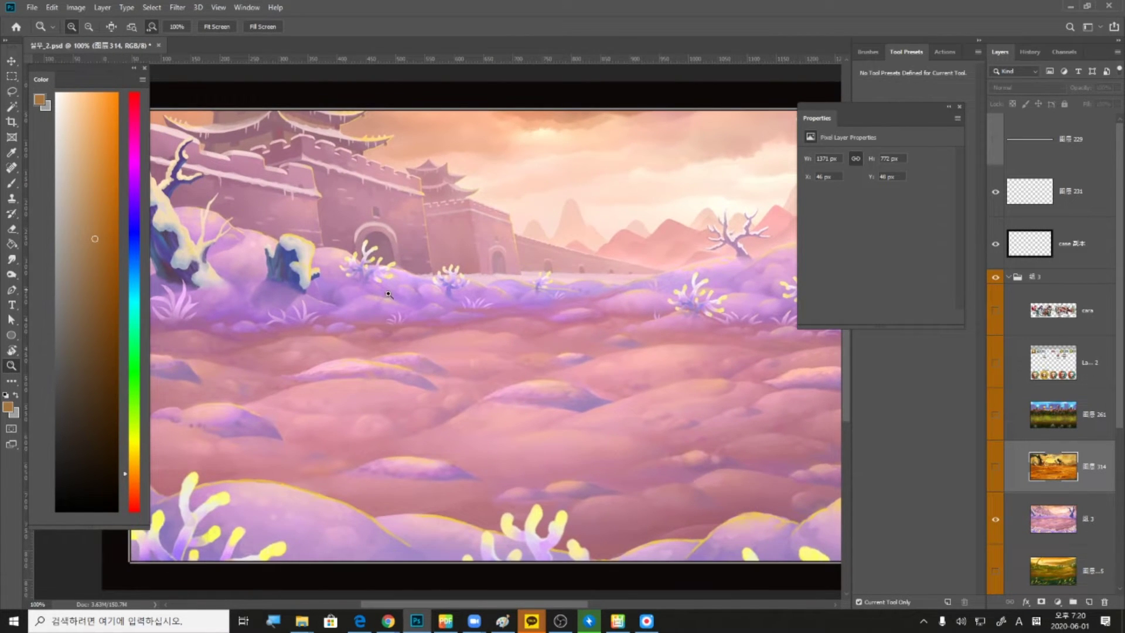
left_click(459, 322, "alt")
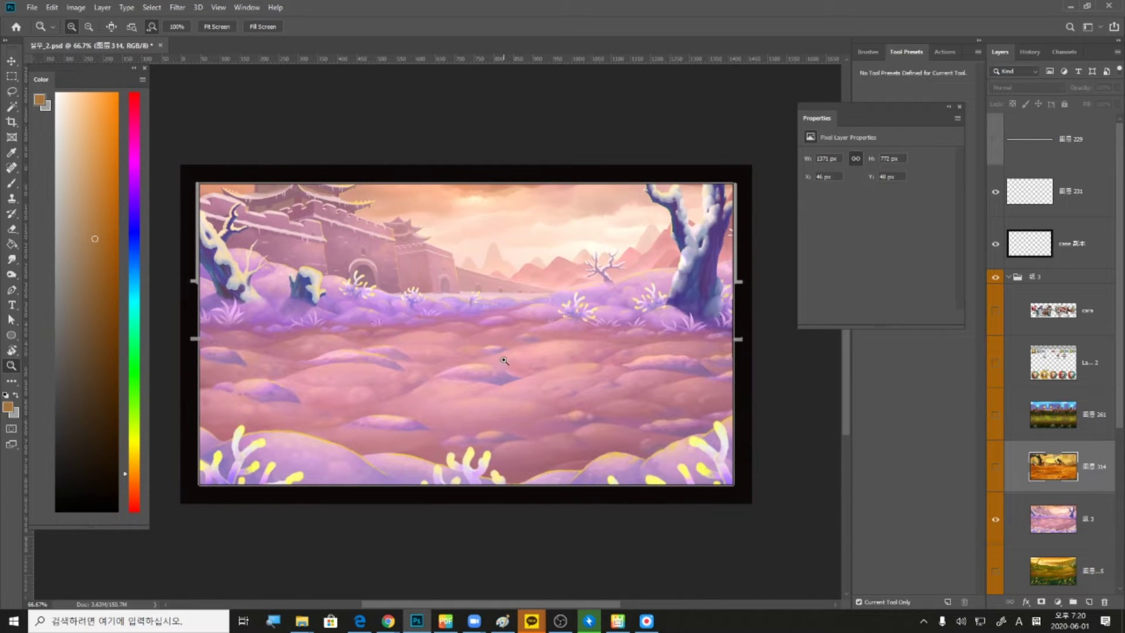
left_click(996, 311)
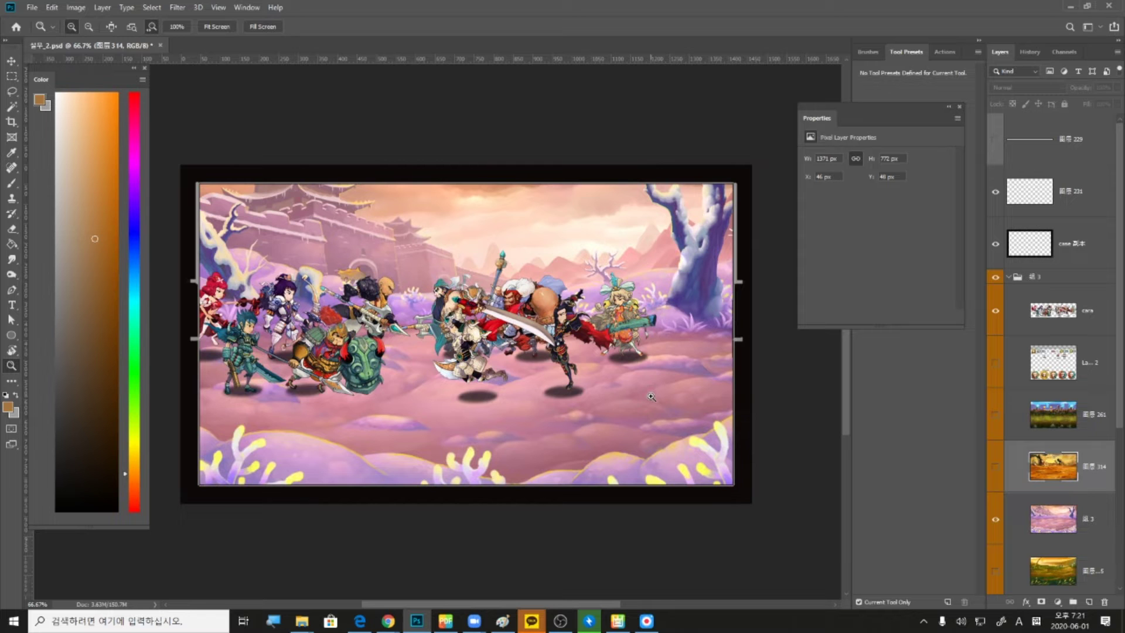
Move the cara character layer to X 51 px, Y 241 px and inspect the characters against the snow scene at 100%
left_click_drag(547, 327, 586, 339)
left_click(243, 322)
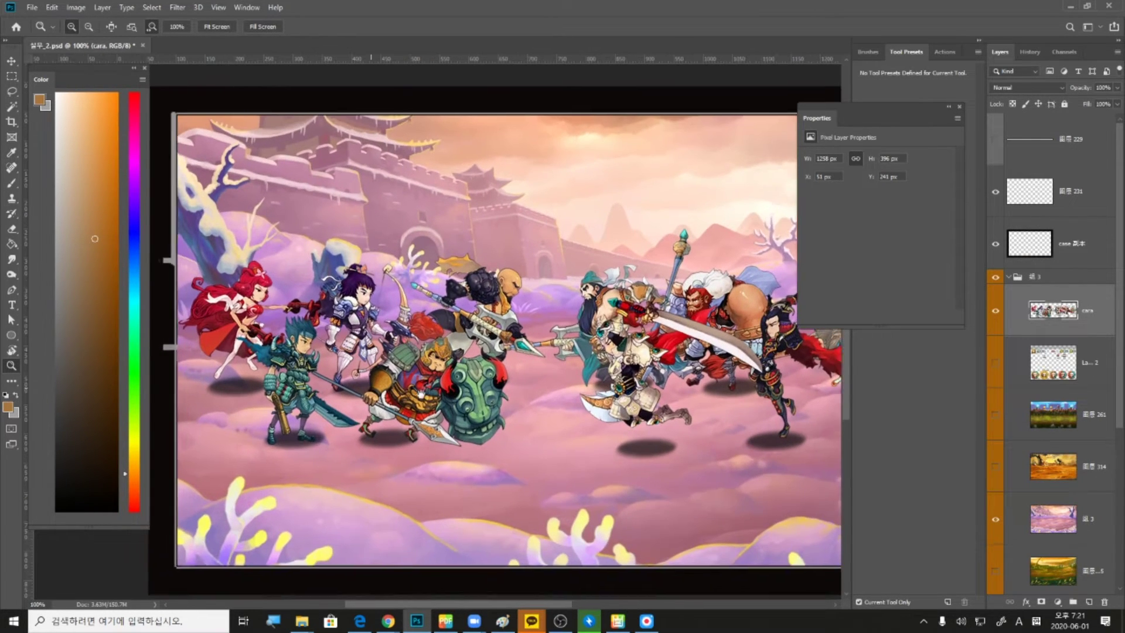
left_click(421, 394, "alt")
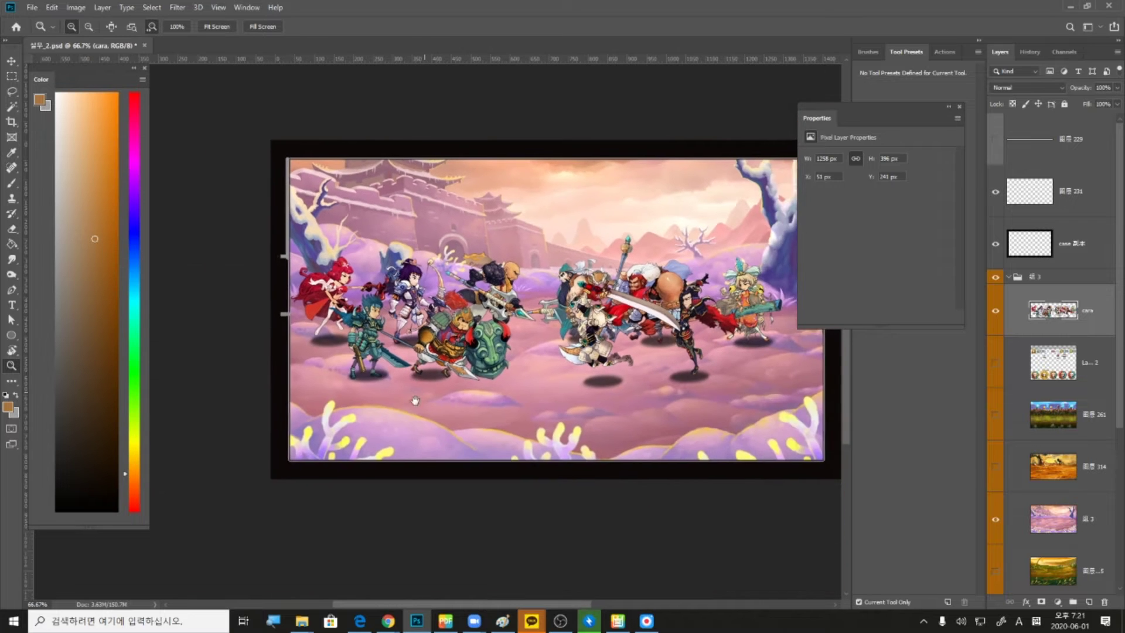
left_click_drag(414, 400, 370, 428)
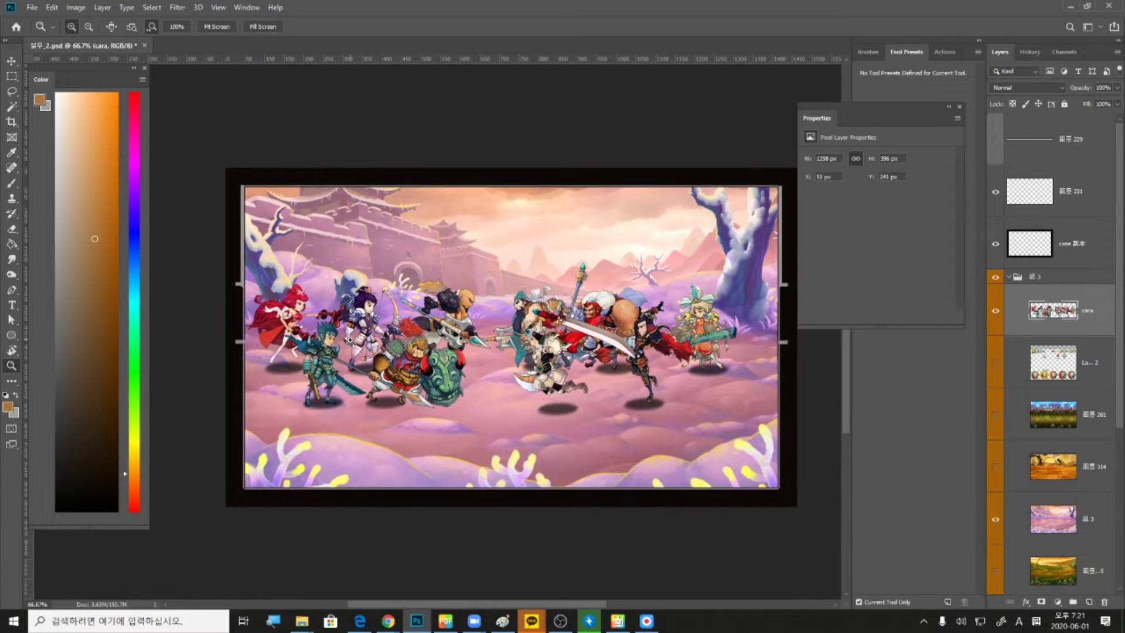
left_click(379, 313)
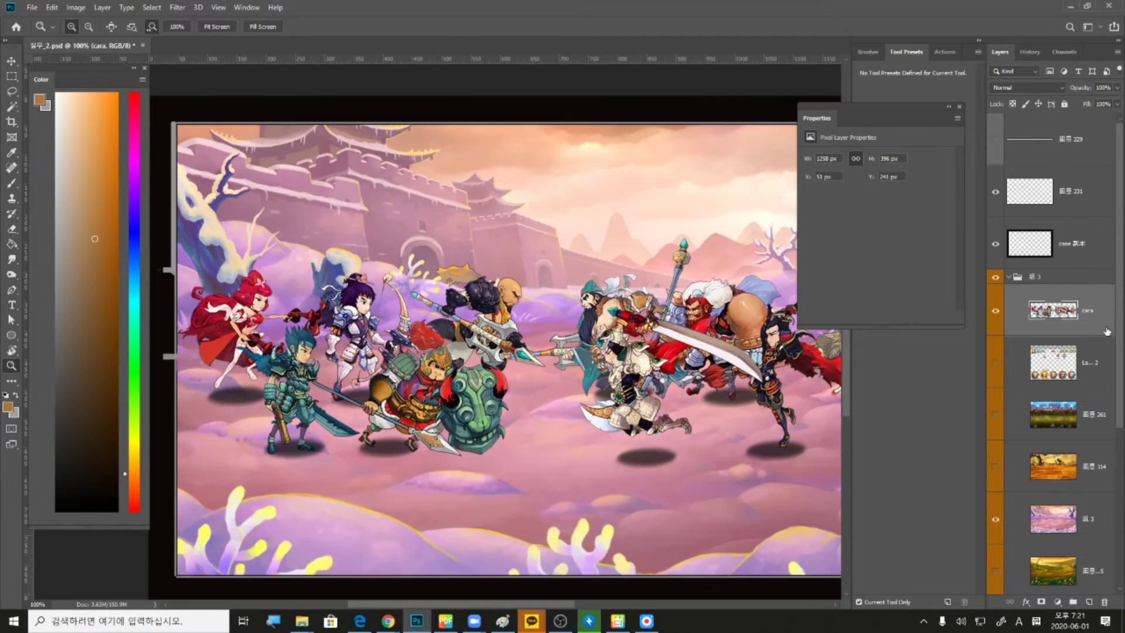
Examine the whole snow background with the cara layer hidden, and bring the characters back over it
left_click(989, 312)
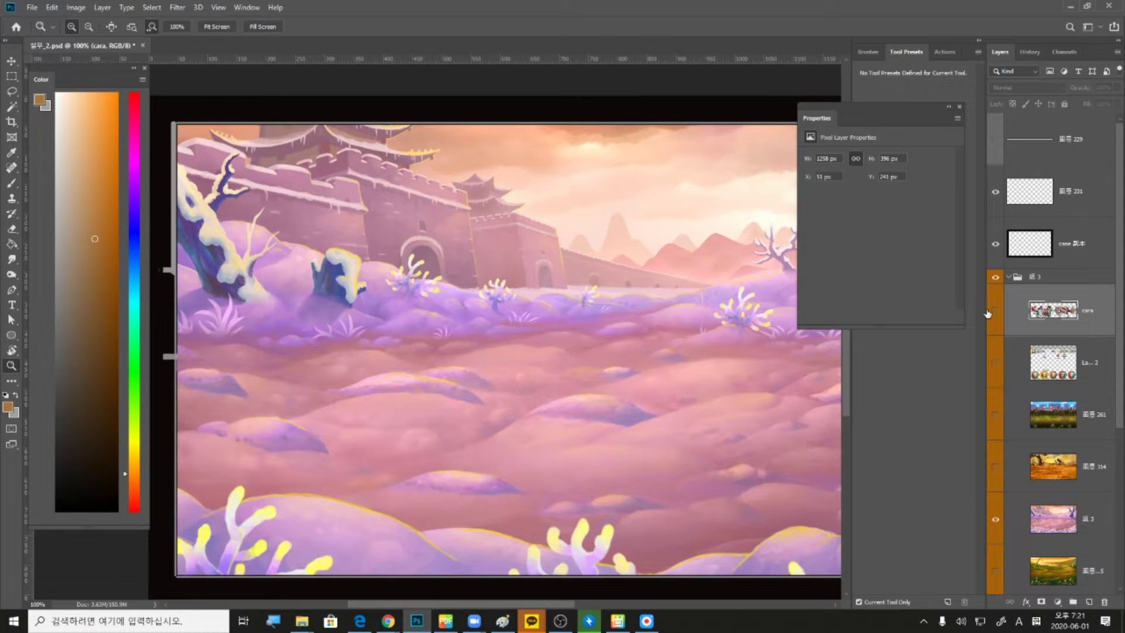
left_click(653, 442, "alt")
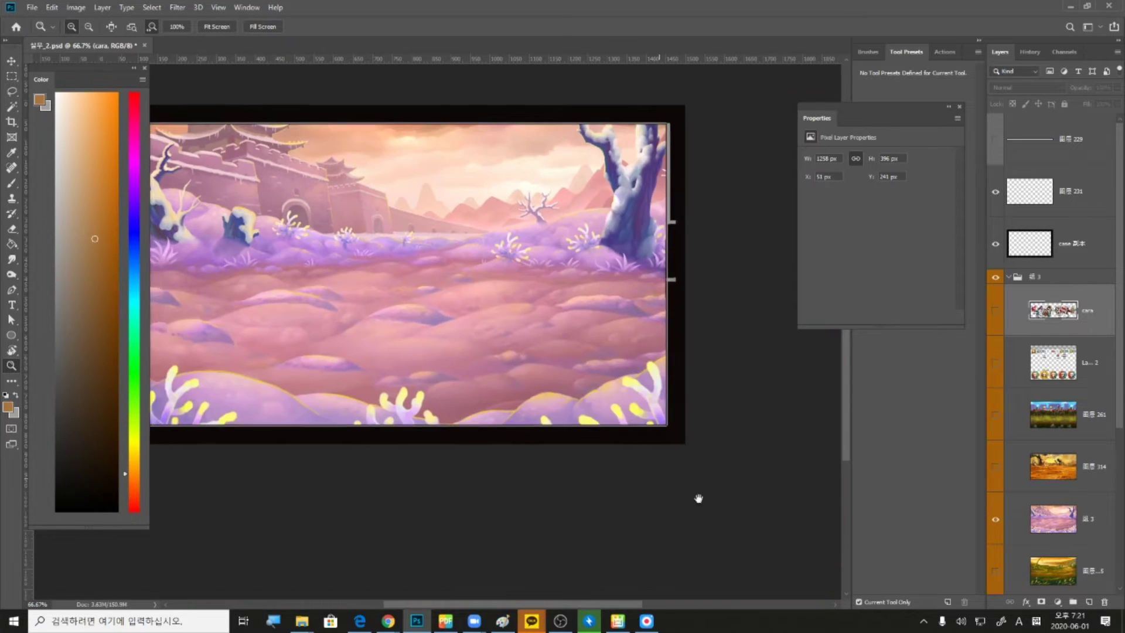
left_click_drag(698, 495, 822, 586)
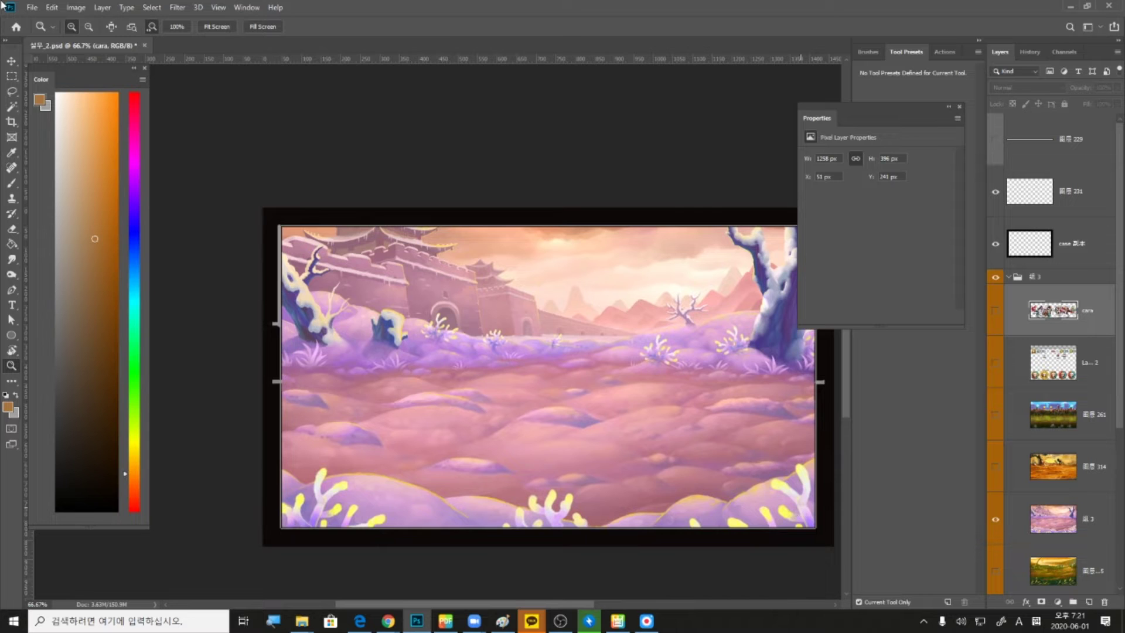
left_click(996, 310)
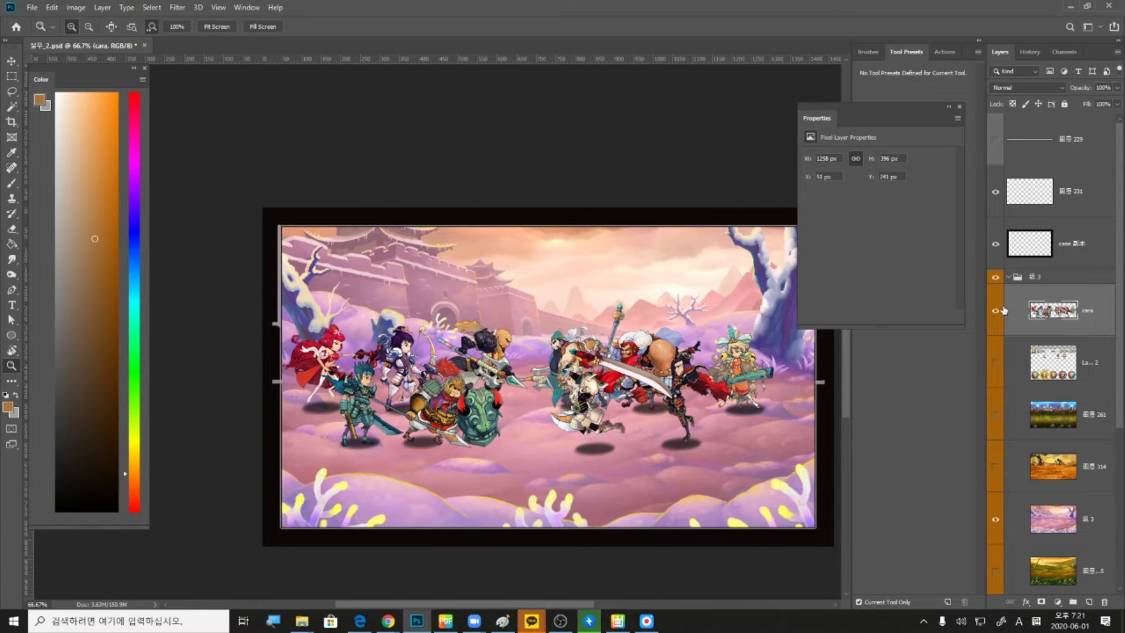
Swap the snow background 组 3 for the golden field layer 图层 349 副本 5, and compare the two behind the characters
scroll(1027, 423, "down", 3)
left_click(995, 362)
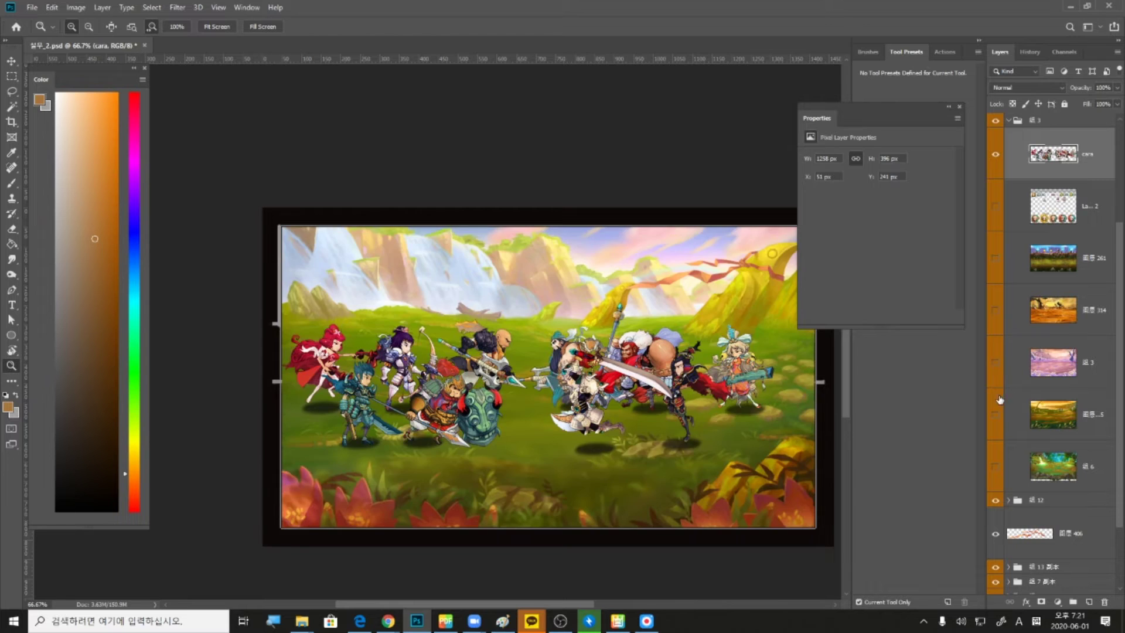
left_click(996, 415)
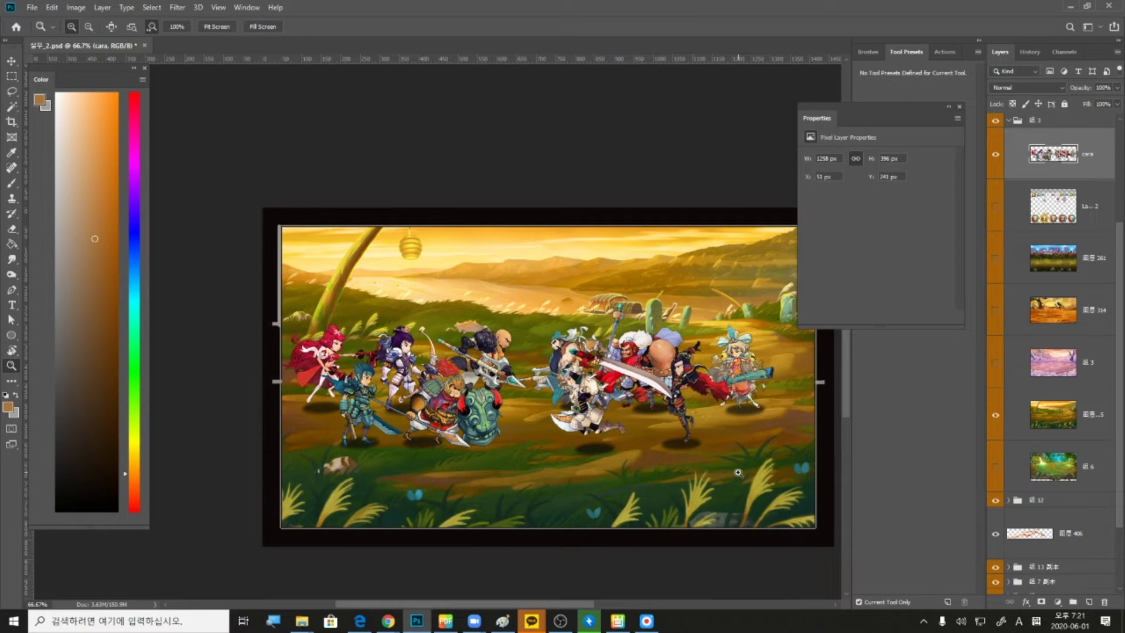
left_click(1005, 370)
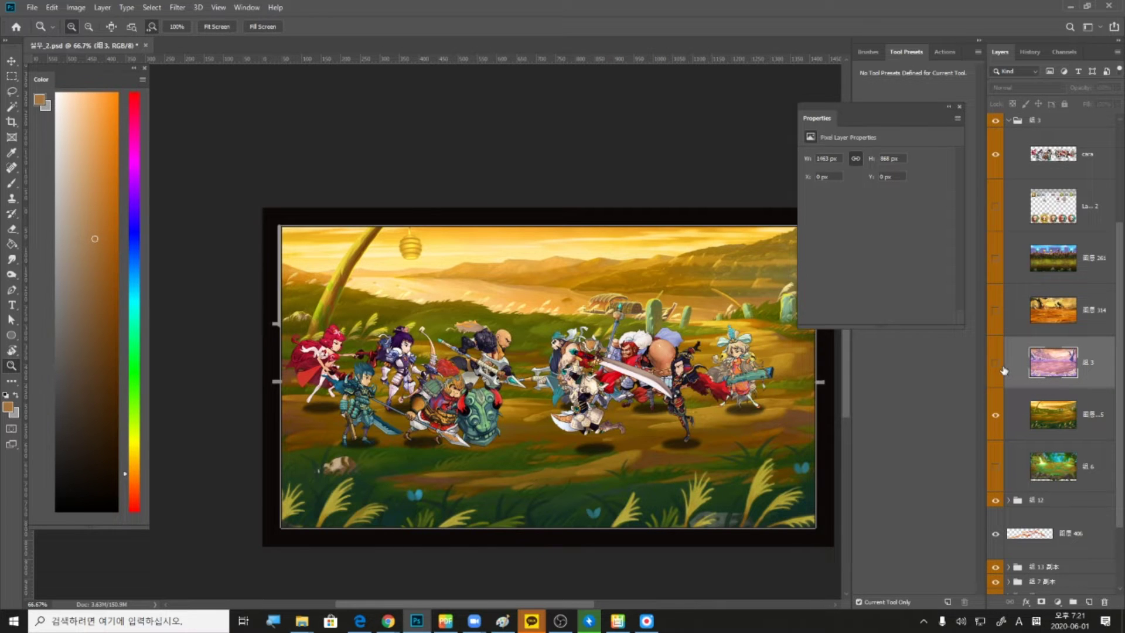
left_click(997, 364)
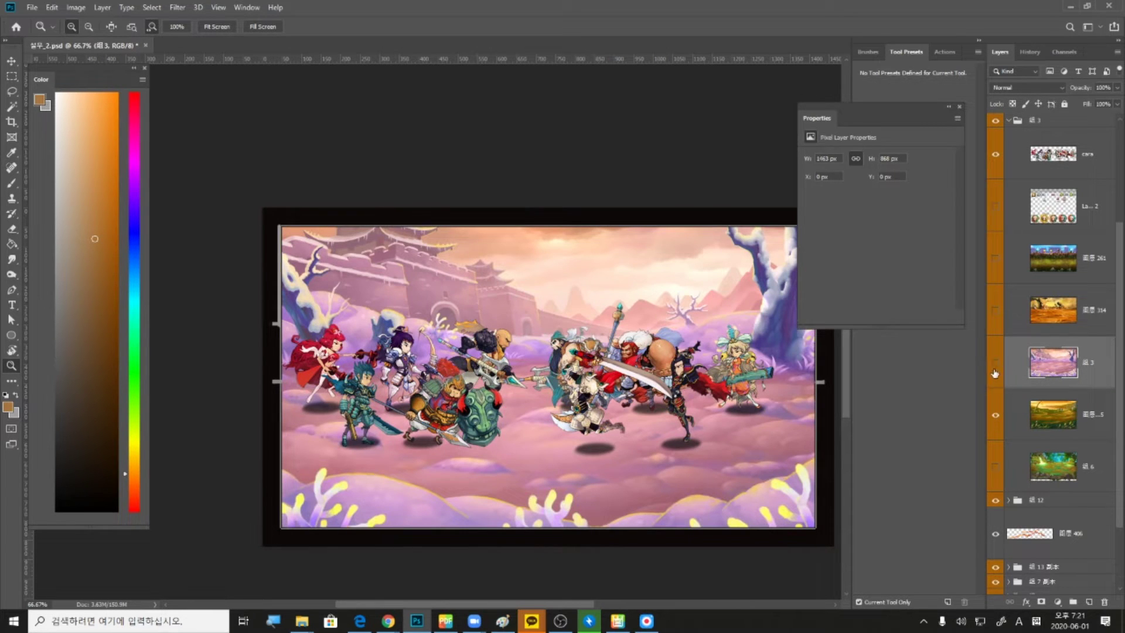
left_click(995, 368)
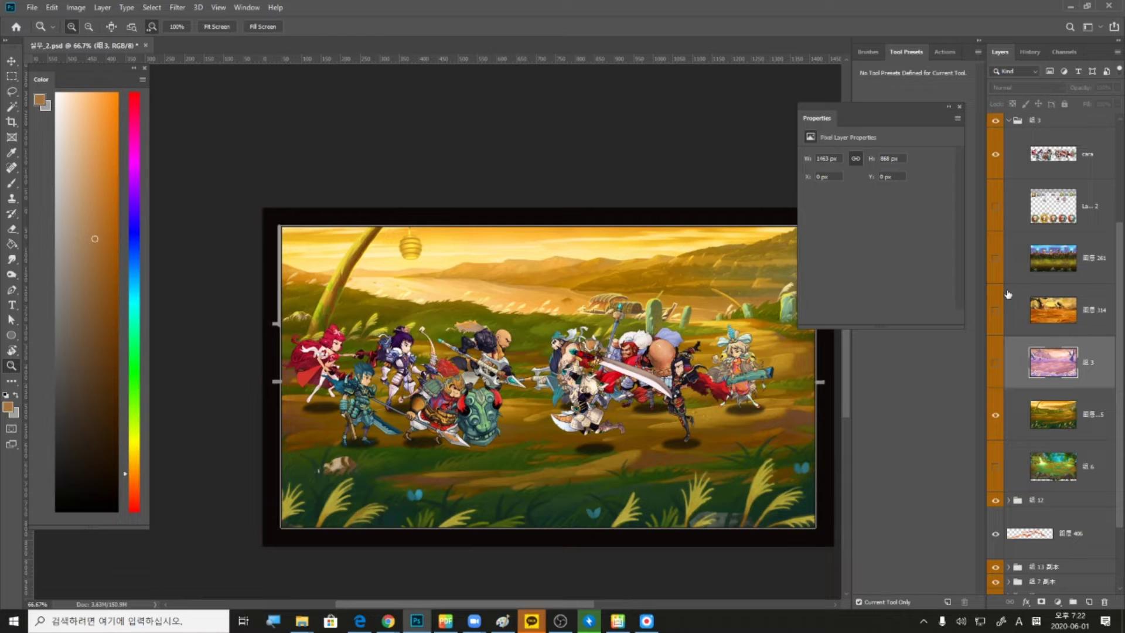
Show the fortress layer 图层 261 and desert layer 图层 314 over the golden field, and hide both again
left_click(996, 258)
left_click(999, 309)
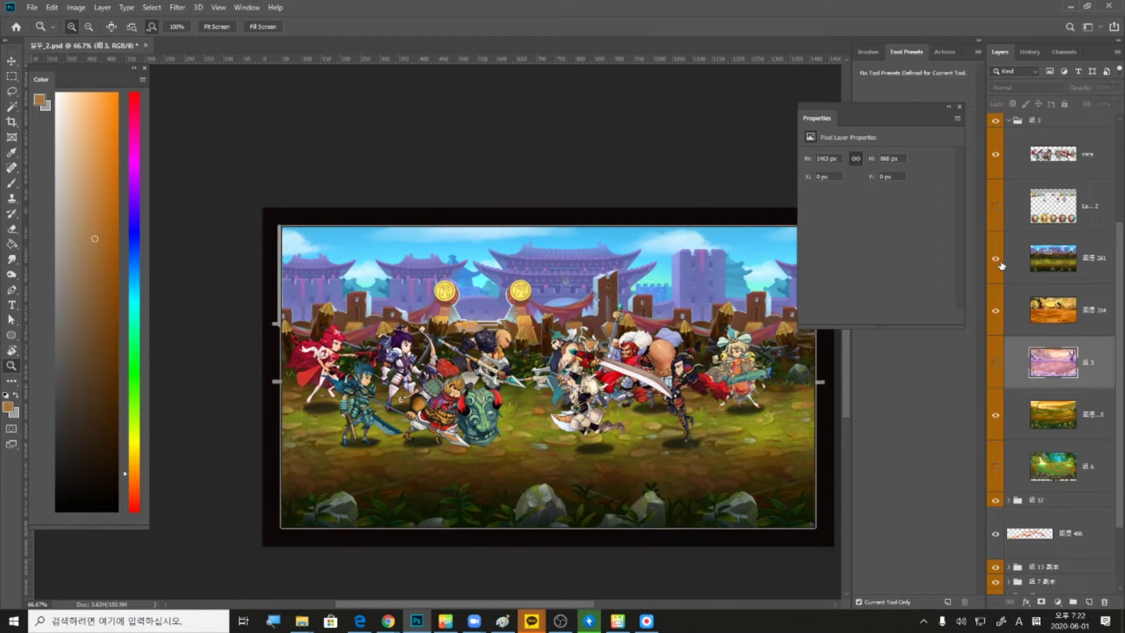
left_click(999, 262)
left_click(1004, 310)
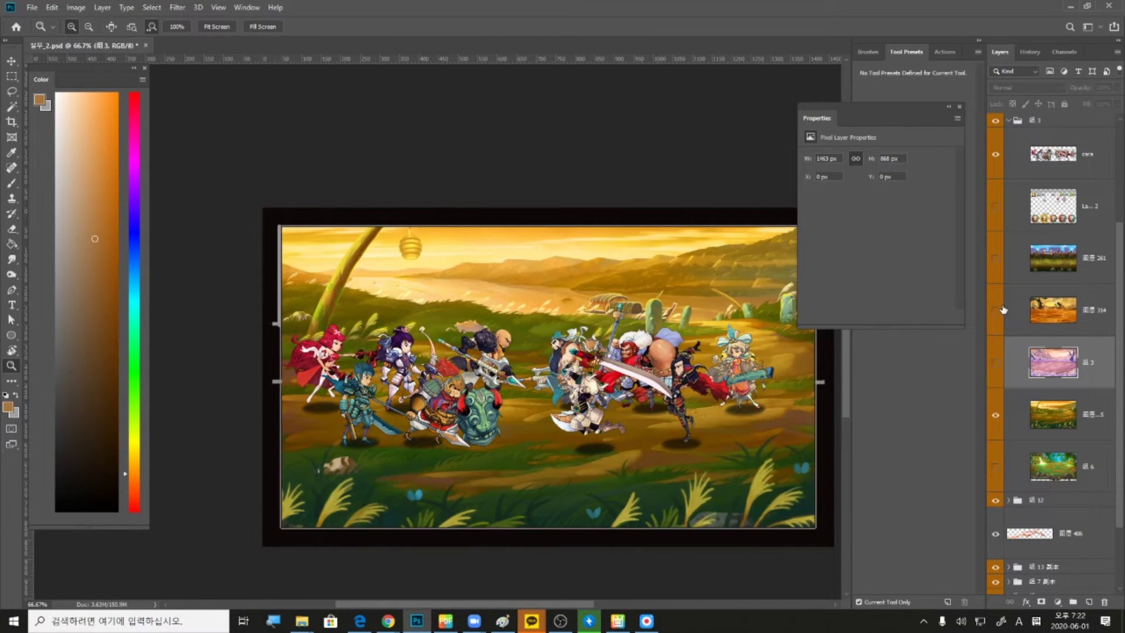
Compare the snow, waterfall and golden field backgrounds by toggling 组 3 and 图层 349 副本 5, leaving both layers shown
left_click(997, 361)
left_click(1001, 411)
left_click(1008, 470)
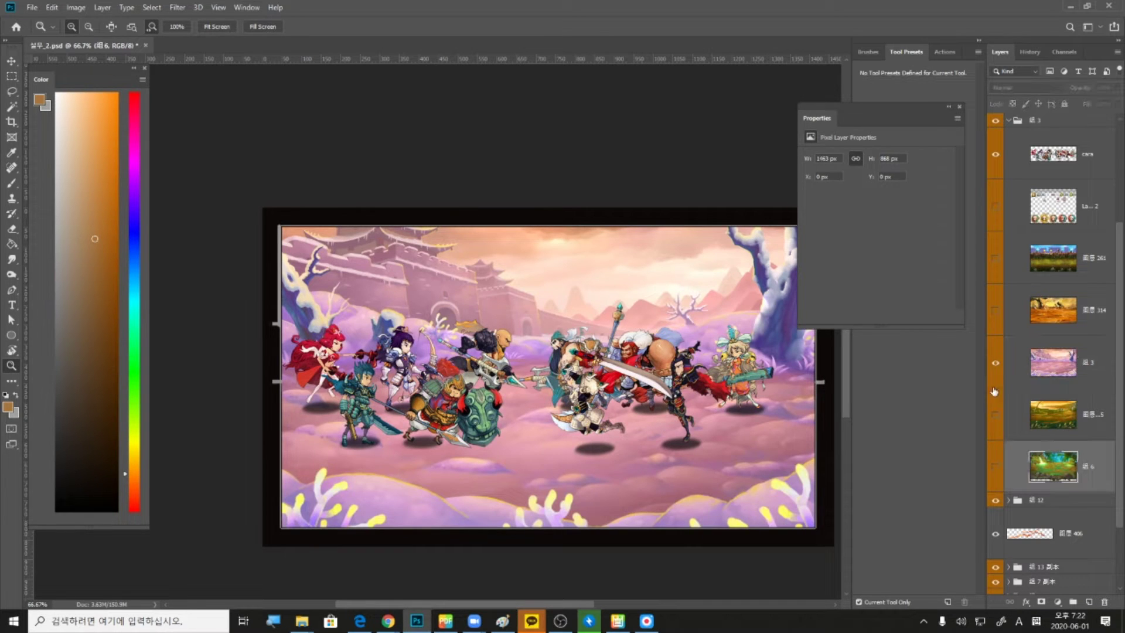
left_click(994, 374)
left_click(1023, 421)
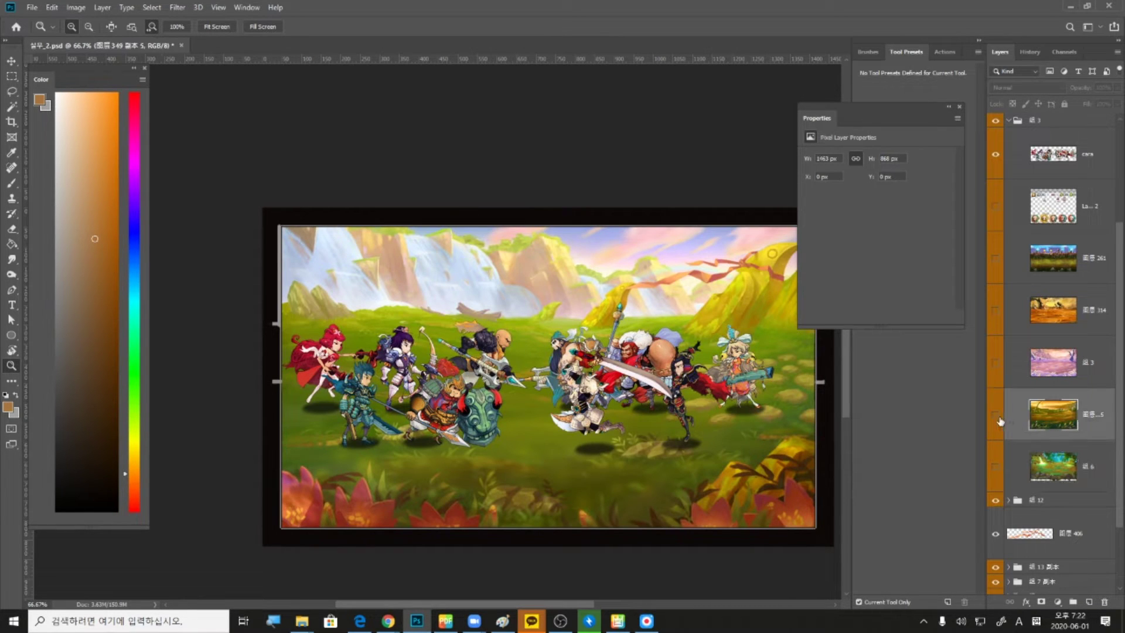
left_click(996, 415)
left_click(994, 375)
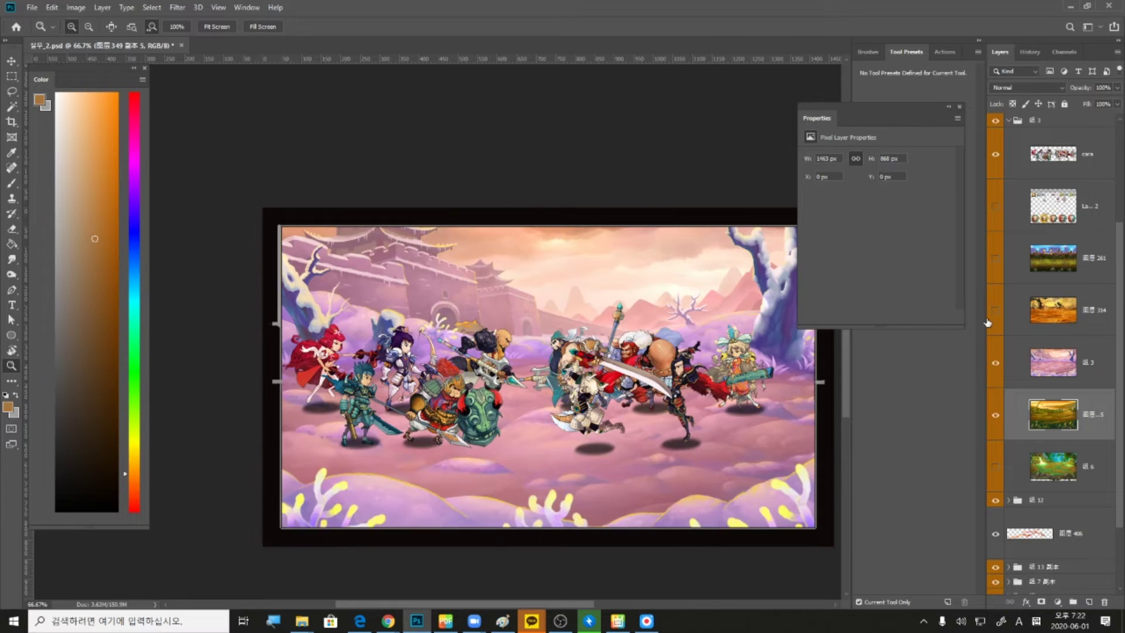
Compare the desert 图层 314 and fortress 图层 261 backgrounds, hide both and restore the snow scene 组 3
left_click(996, 362)
left_click(996, 258)
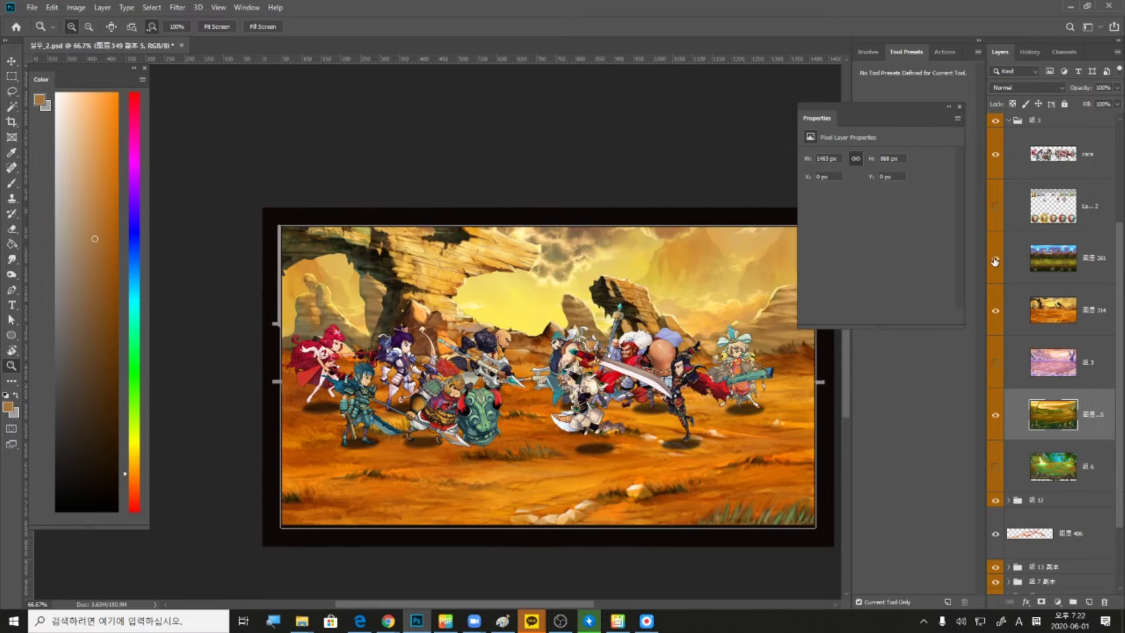
left_click(995, 363)
left_click(995, 311)
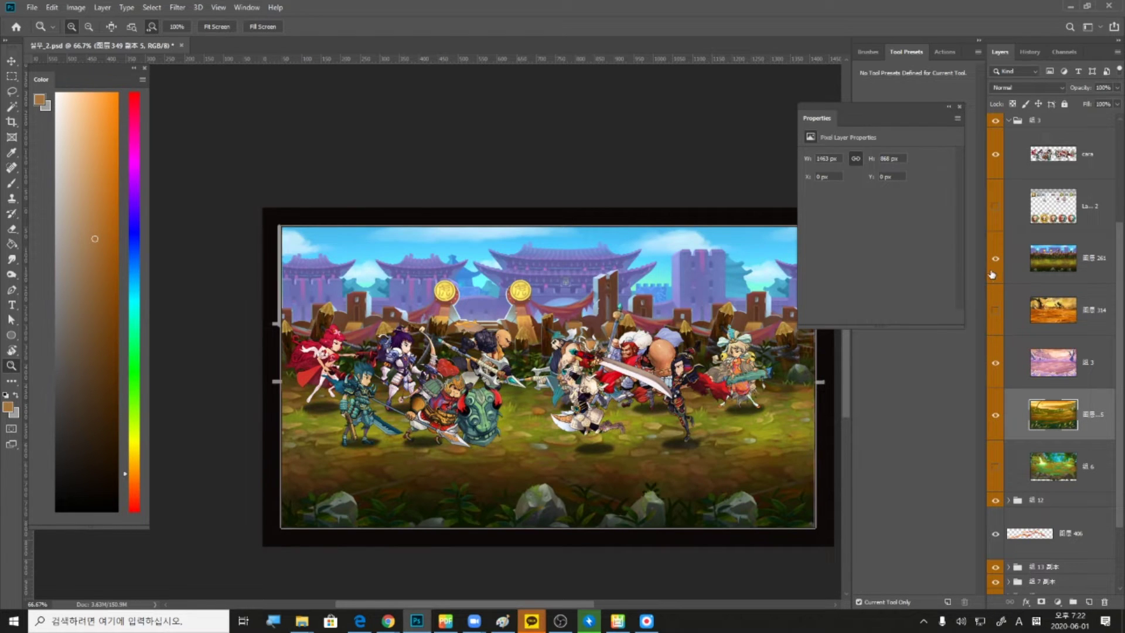
left_click(995, 259)
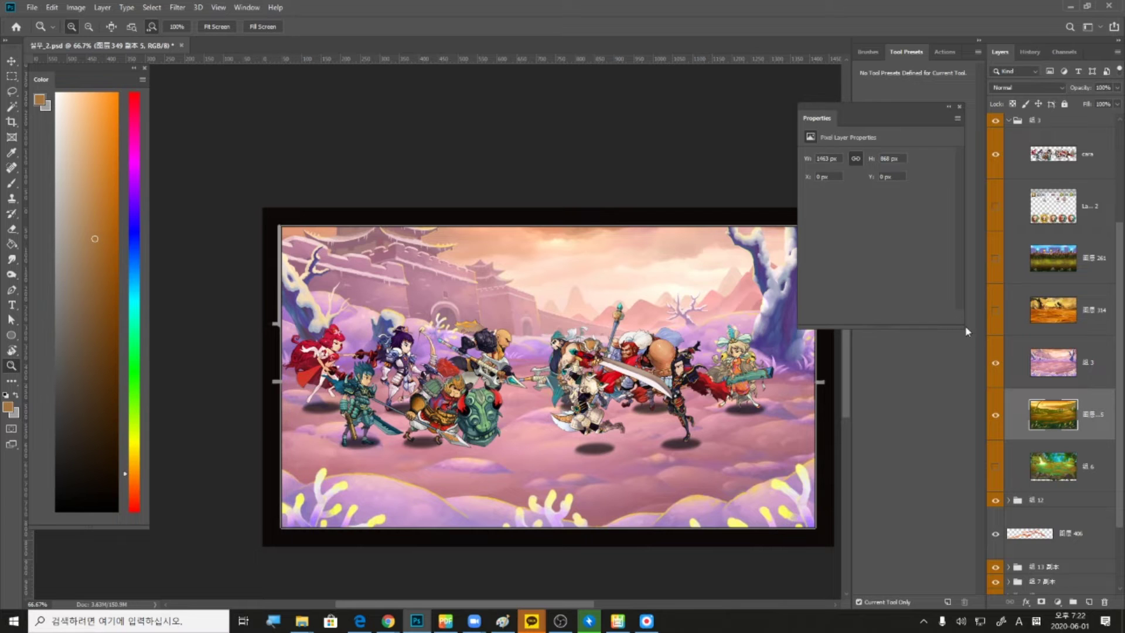
Show the forest background 组 6 and hide the golden field layer 图层 349 副本 5 and the snow scene 组 3
scroll(1014, 413, "down", 2)
left_click(1017, 416)
left_click(1001, 378)
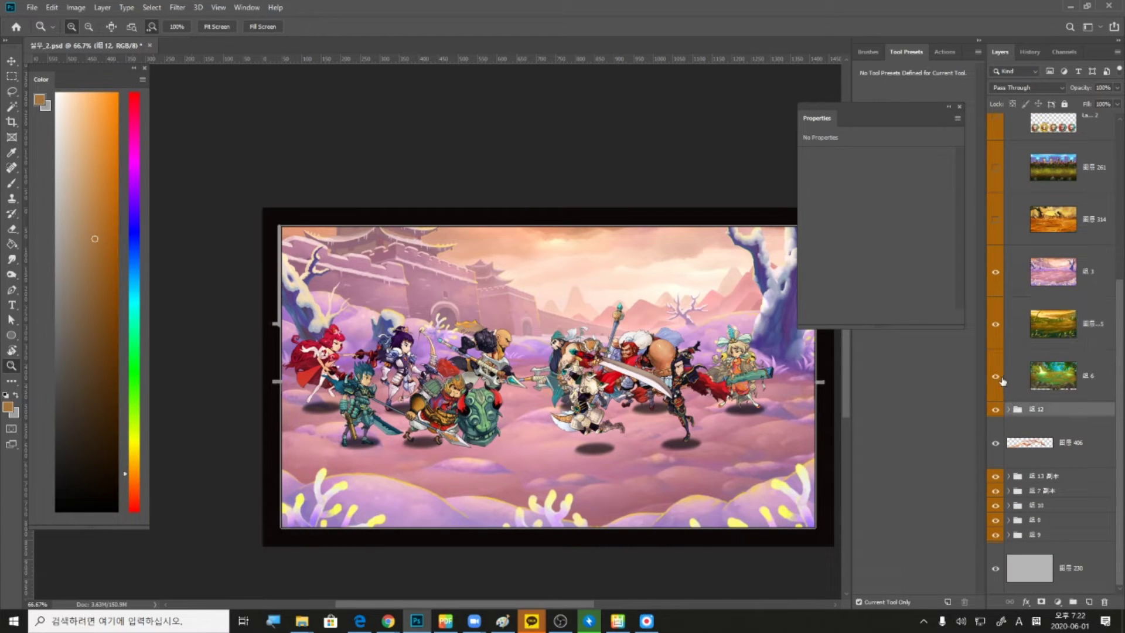
left_click(995, 324)
left_click(995, 272)
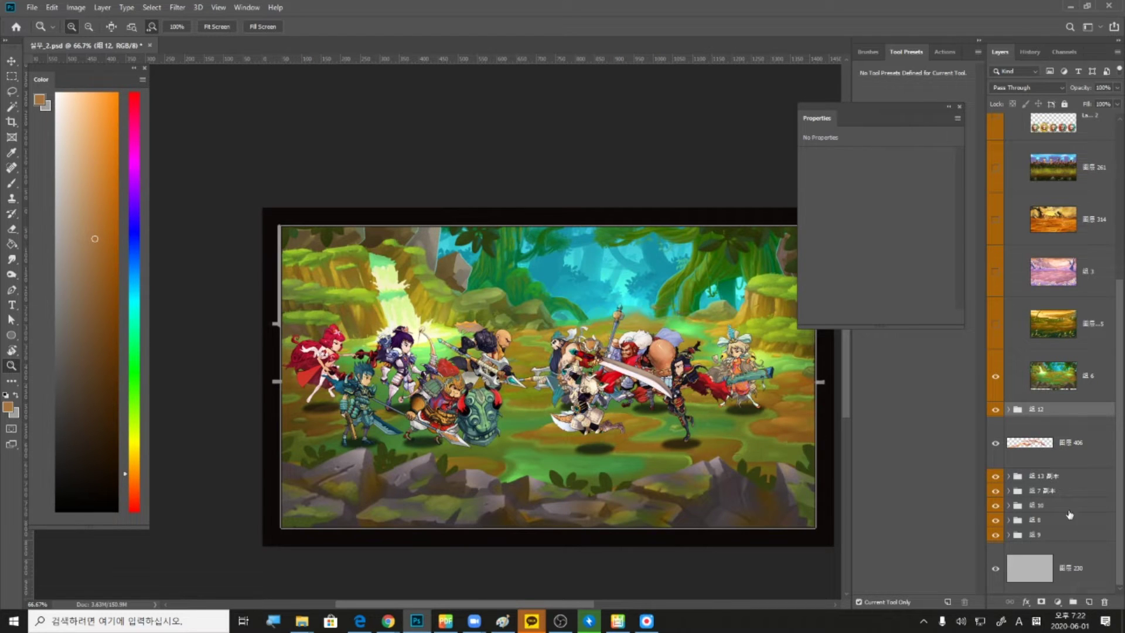
Switch to the reference folder 횡스크롤맵제작하기 in File Explorer and open the ice cave image 24.jpg
left_click_drag(119, 50, 232, 78)
left_click_drag(764, 4, 755, 228)
left_click(822, 58)
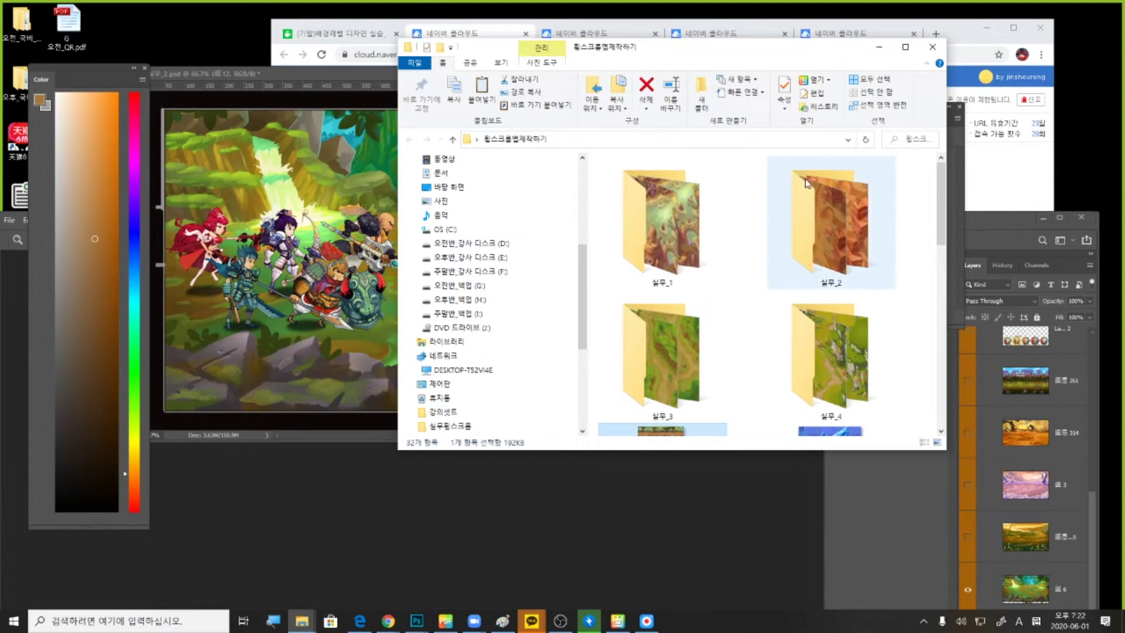
scroll(807, 176, "down", 10)
double_click(833, 280)
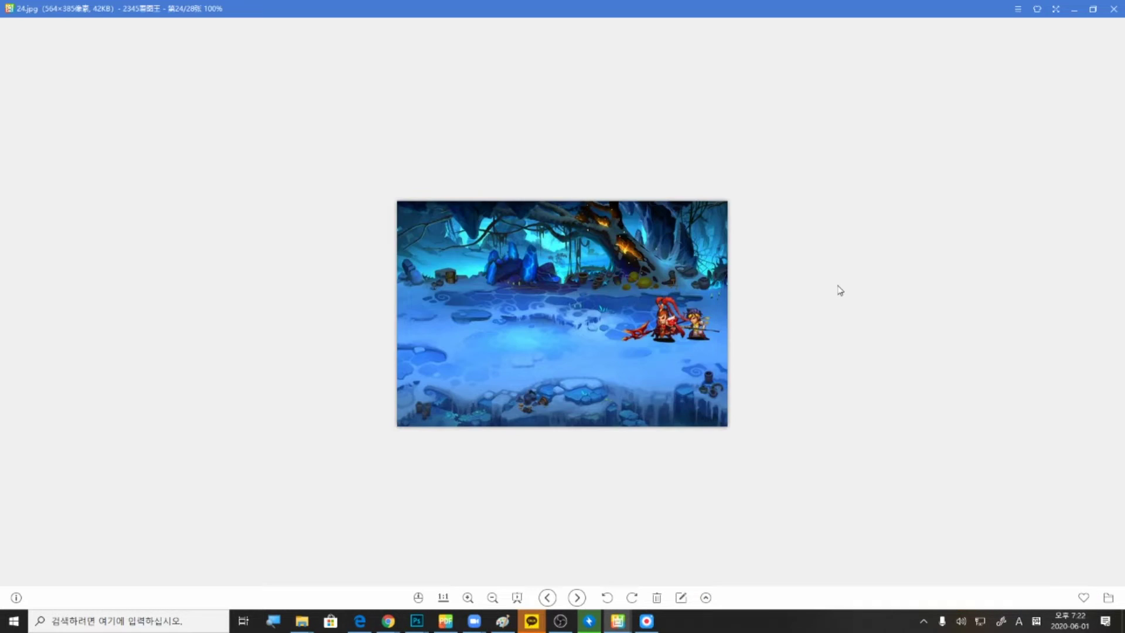
Enlarge 24.jpg to 231% and examine the ice cave's background, ground and foreground around the two characters
scroll(614, 316, "up", 1)
scroll(614, 314, "down", 1)
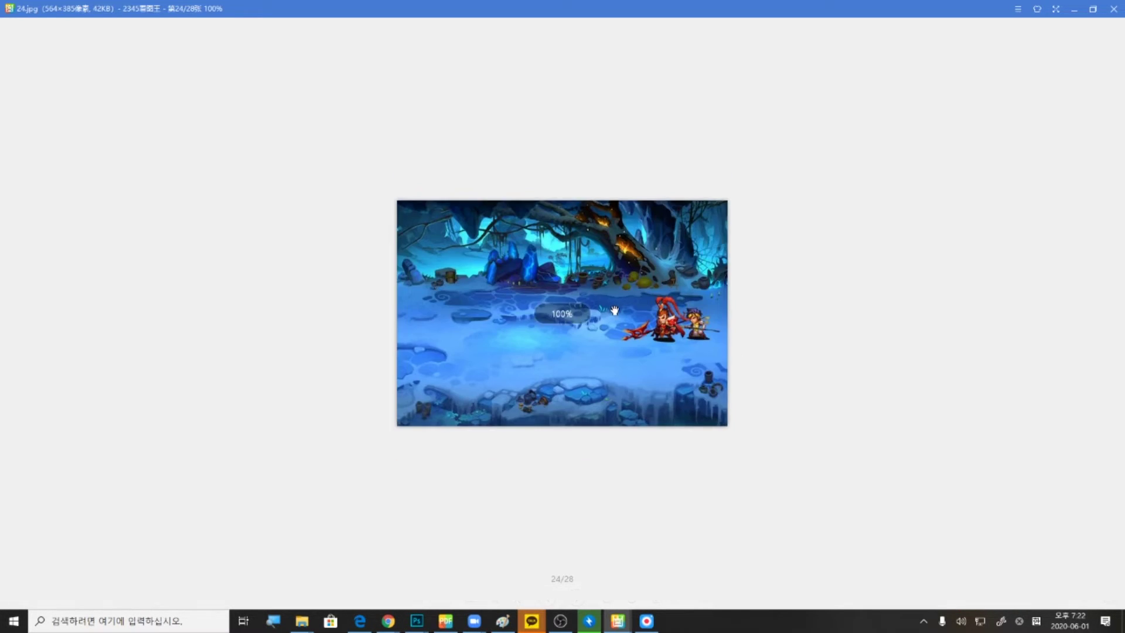
scroll(614, 314, "up", 4)
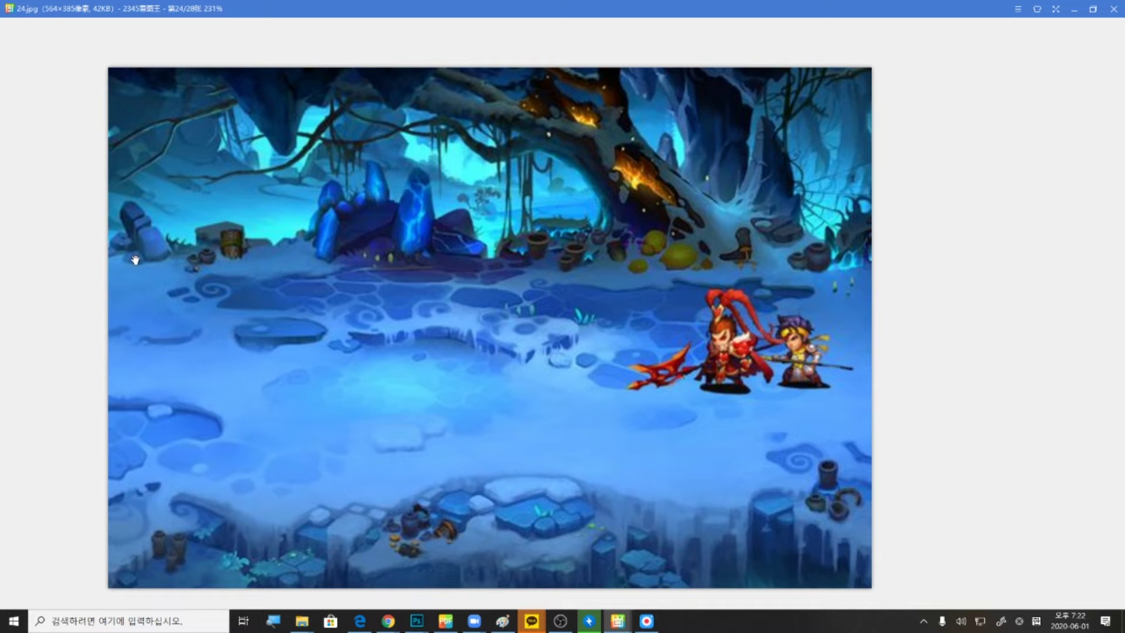
mouse_move(34, 321)
left_click_drag(411, 327, 463, 327)
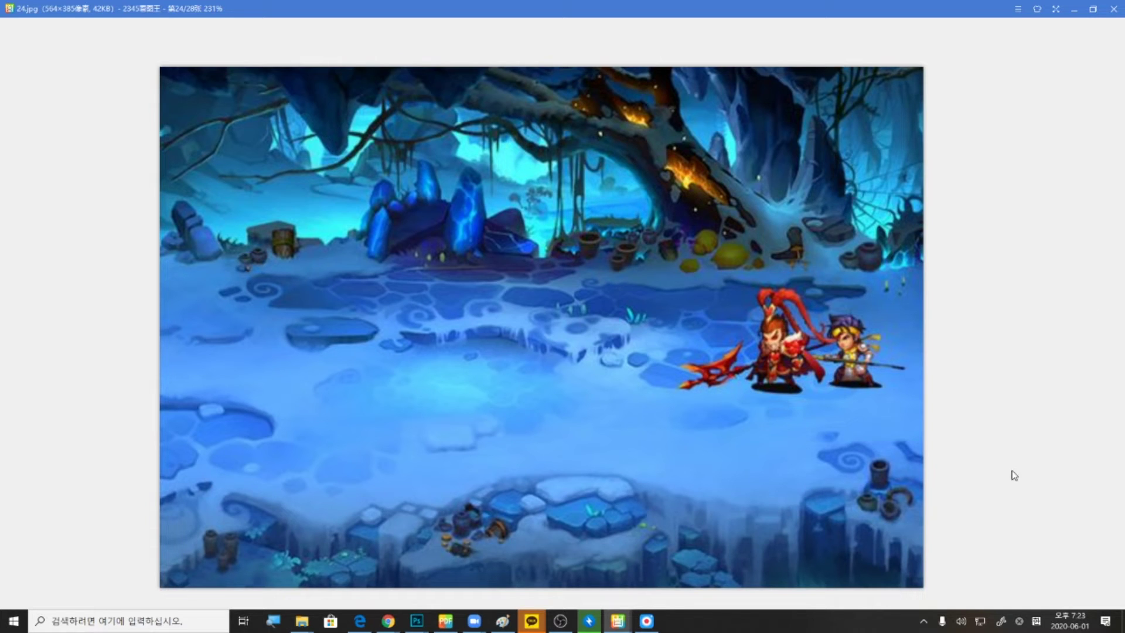
View the meadow village image 25.jpg at 231% against 24.jpg, and the crystal cave image 26.jpg at 266%
left_click(1096, 327)
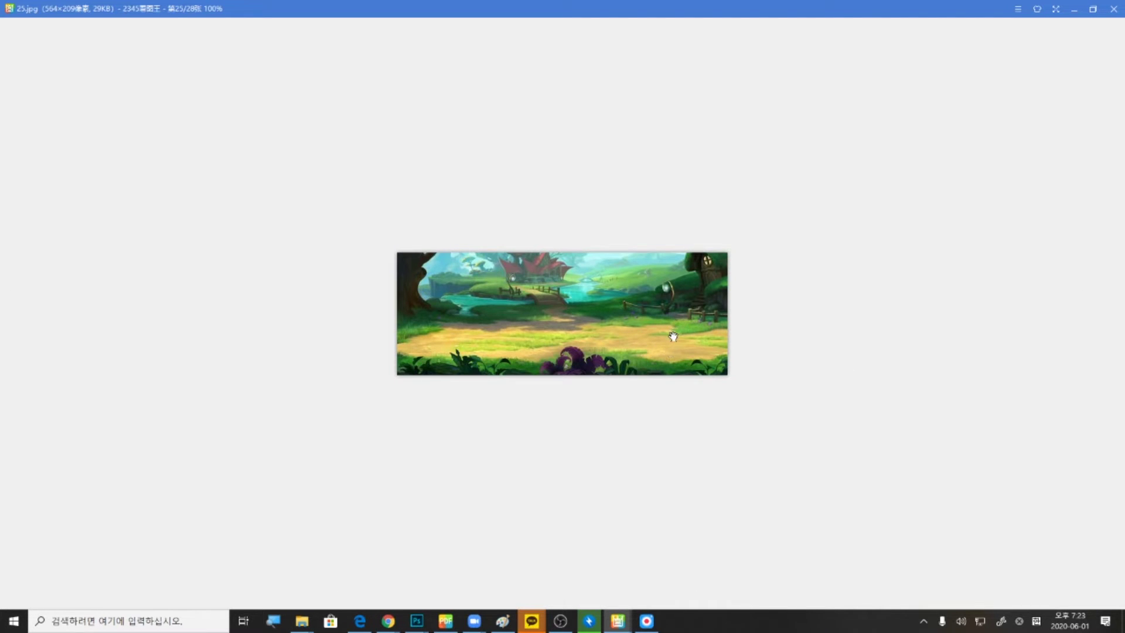
scroll(650, 318, "up", 1)
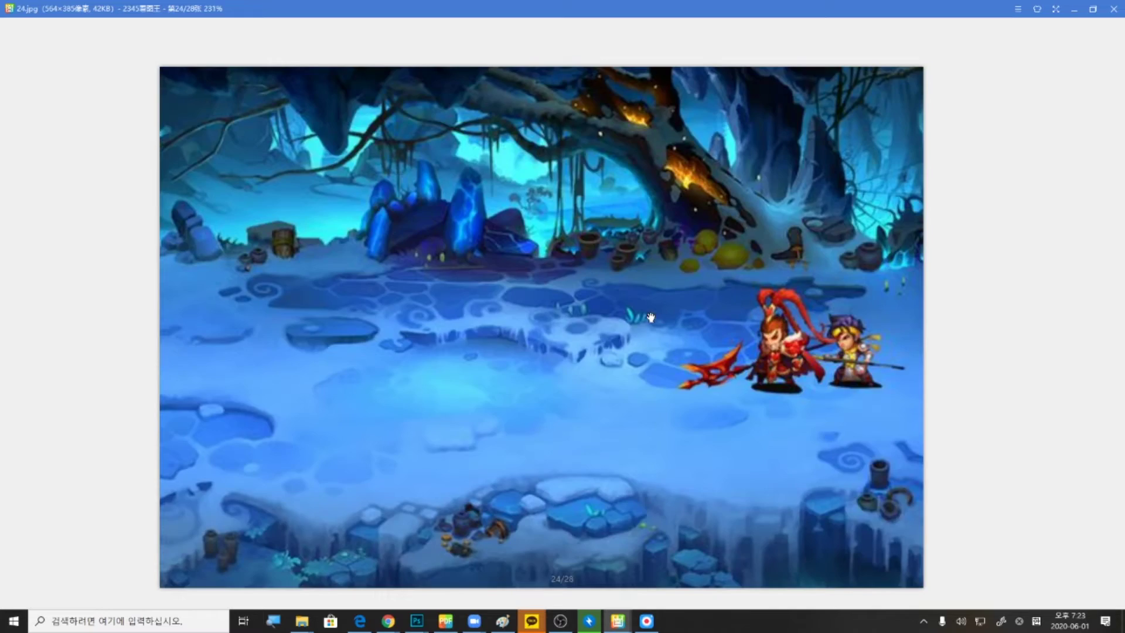
scroll(651, 320, "down", 1)
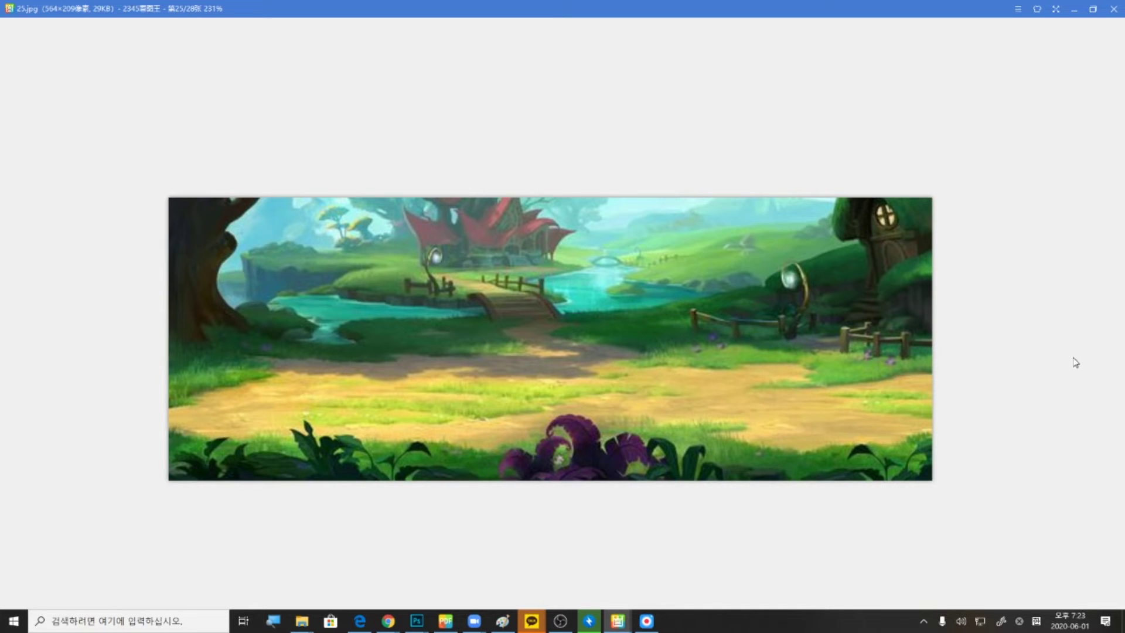
left_click(1095, 320)
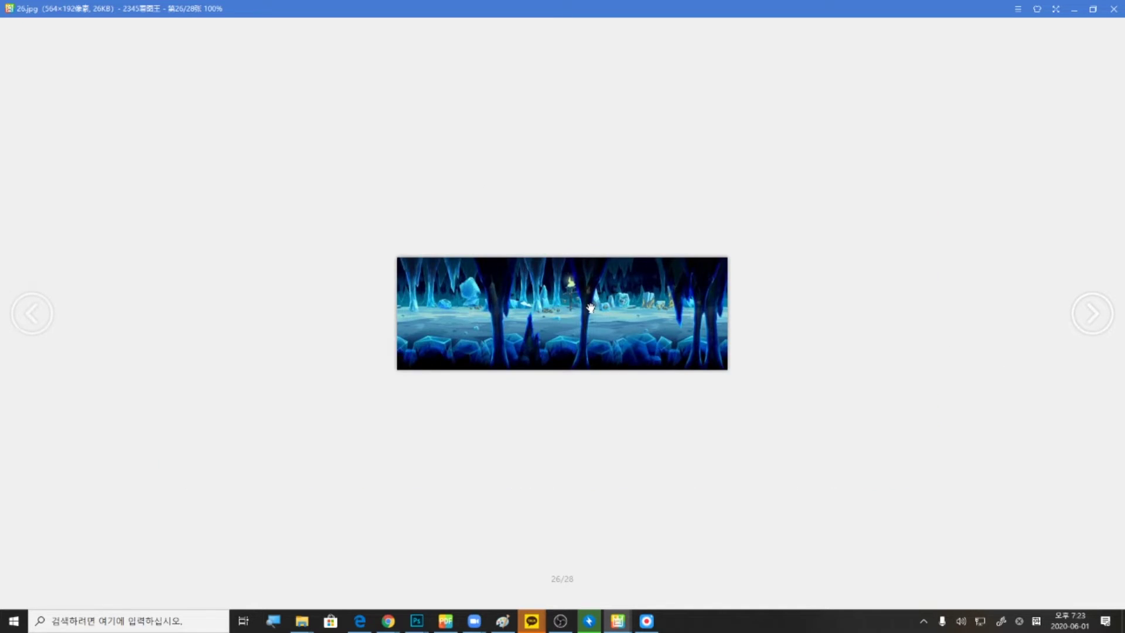
scroll(585, 312, "up", 5)
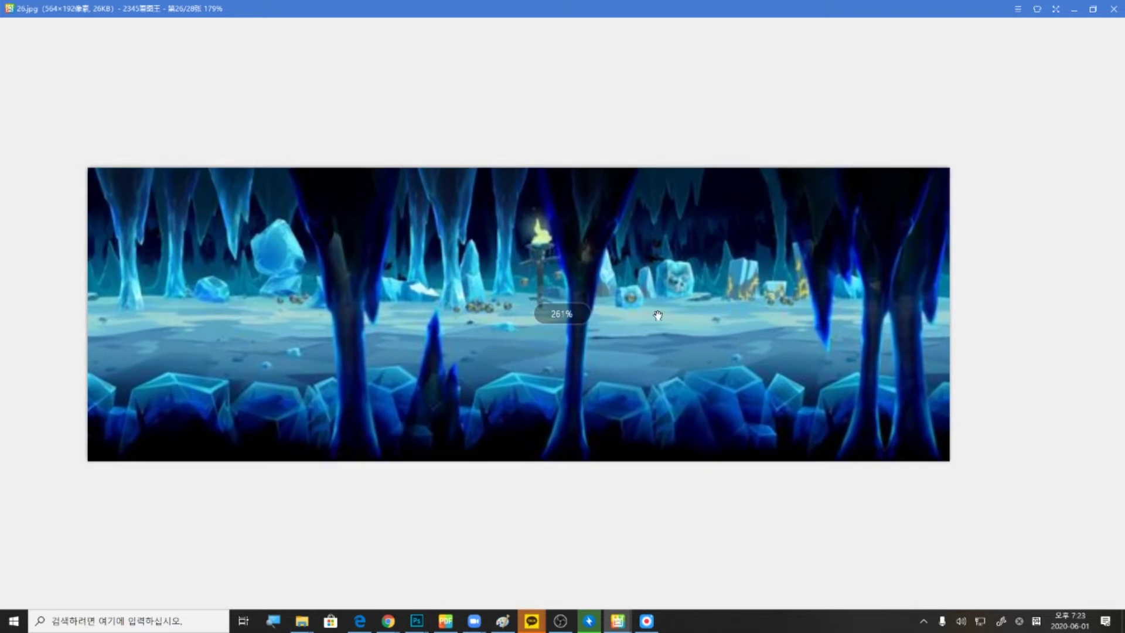
Open 27.jpg, enlarge it to 306% and examine its forest, snow and lava panorama strips
left_click(1094, 323)
scroll(603, 355, "up", 2)
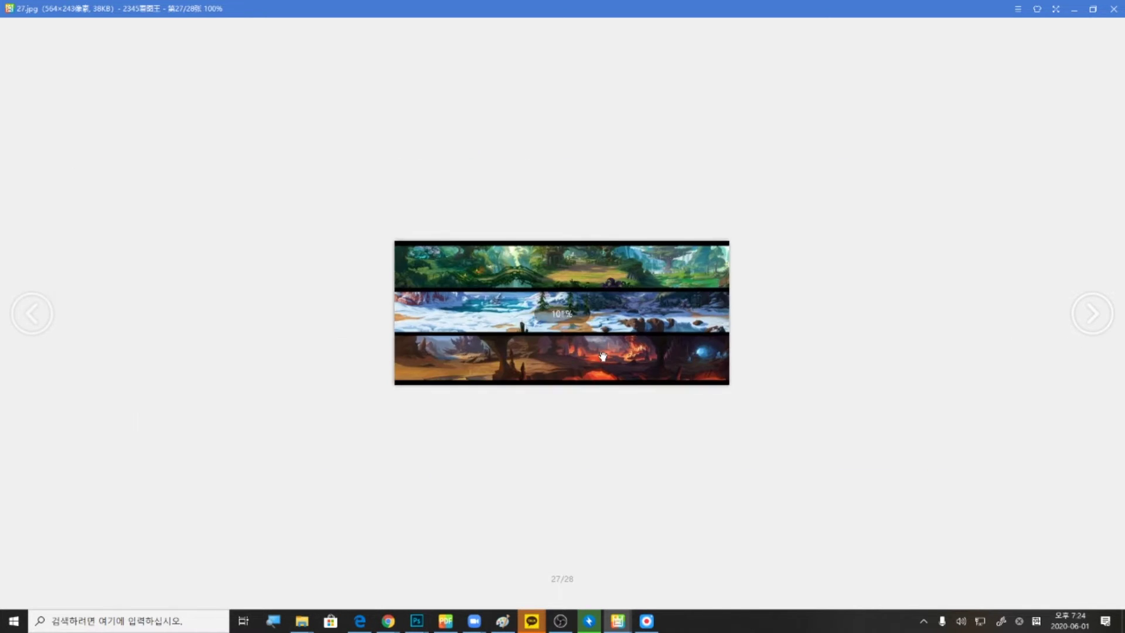
scroll(603, 355, "up", 3)
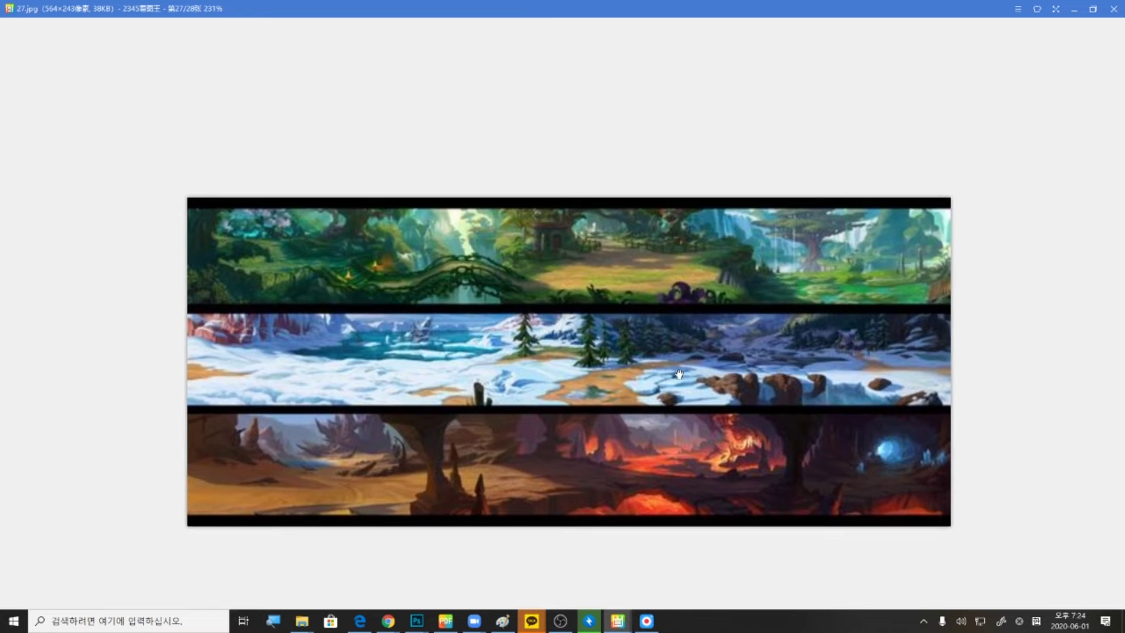
scroll(490, 323, "up", 1)
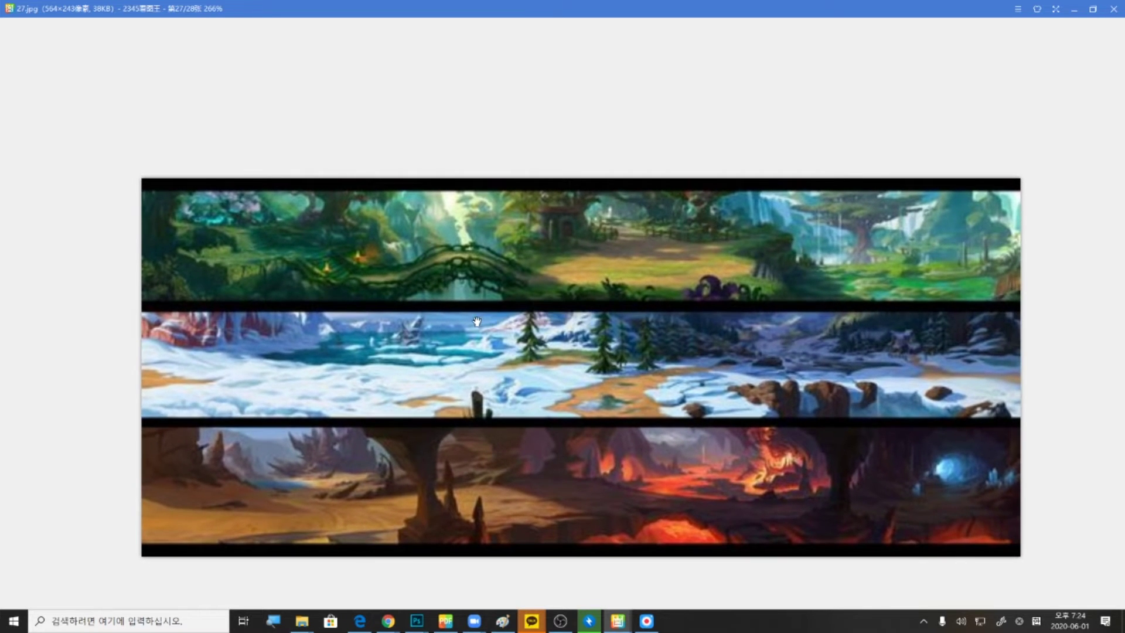
scroll(446, 327, "up", 2)
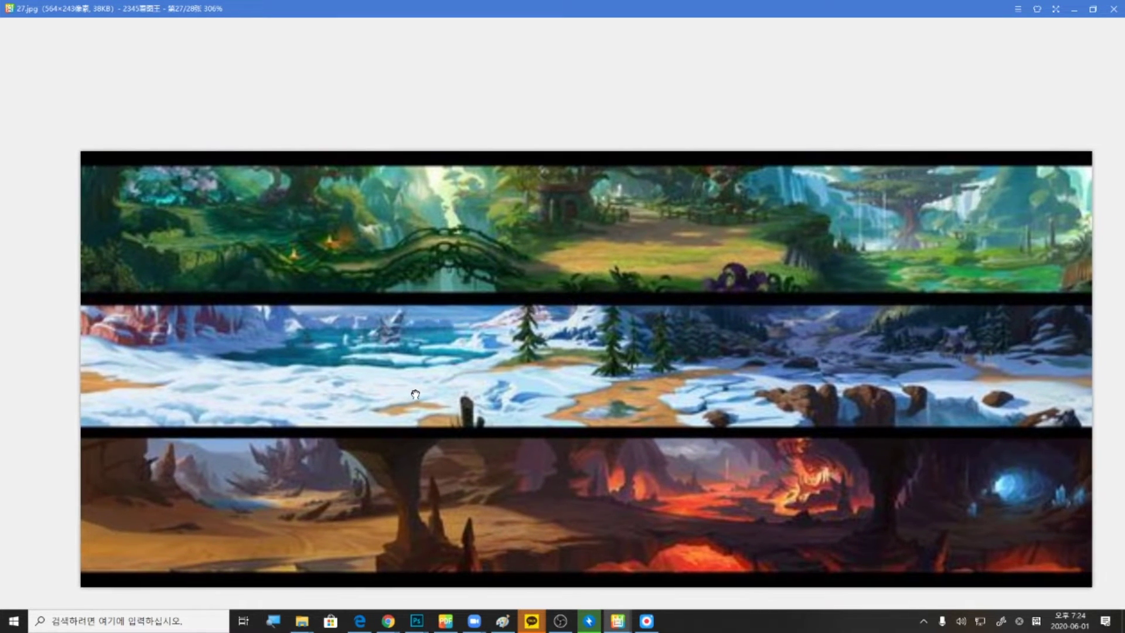
left_click_drag(416, 394, 392, 397)
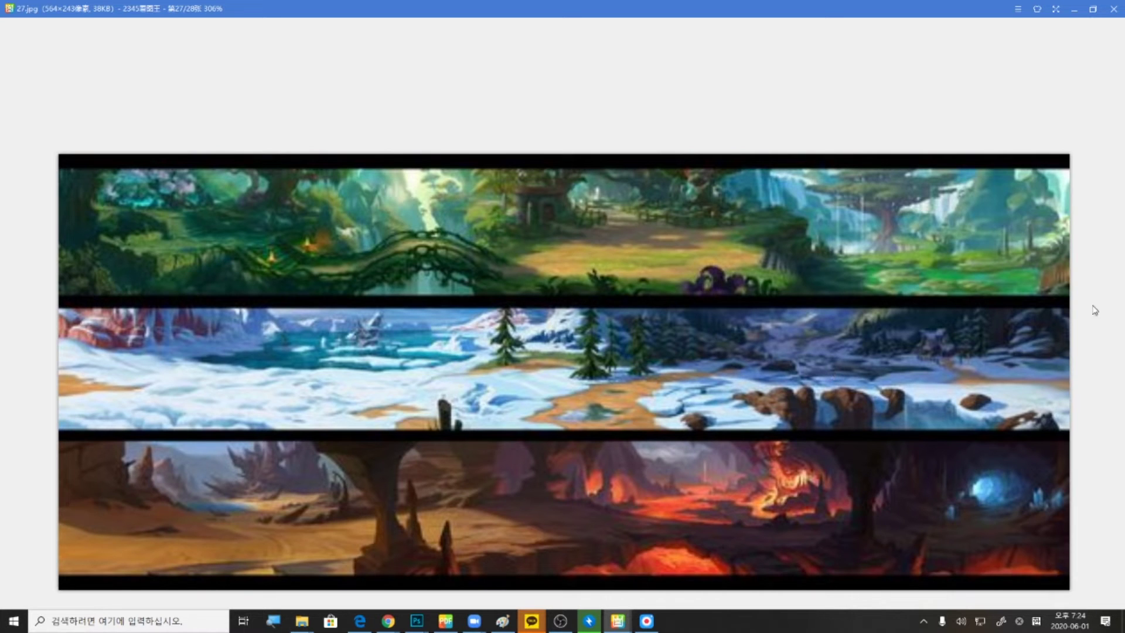
Open 28.jpg and examine its Green Hills, Deep Forest, Hare Canyon and Bamboo Forest scenes at 152%
mouse_move(1110, 327)
left_click(1093, 314)
left_click_drag(642, 302, 679, 318)
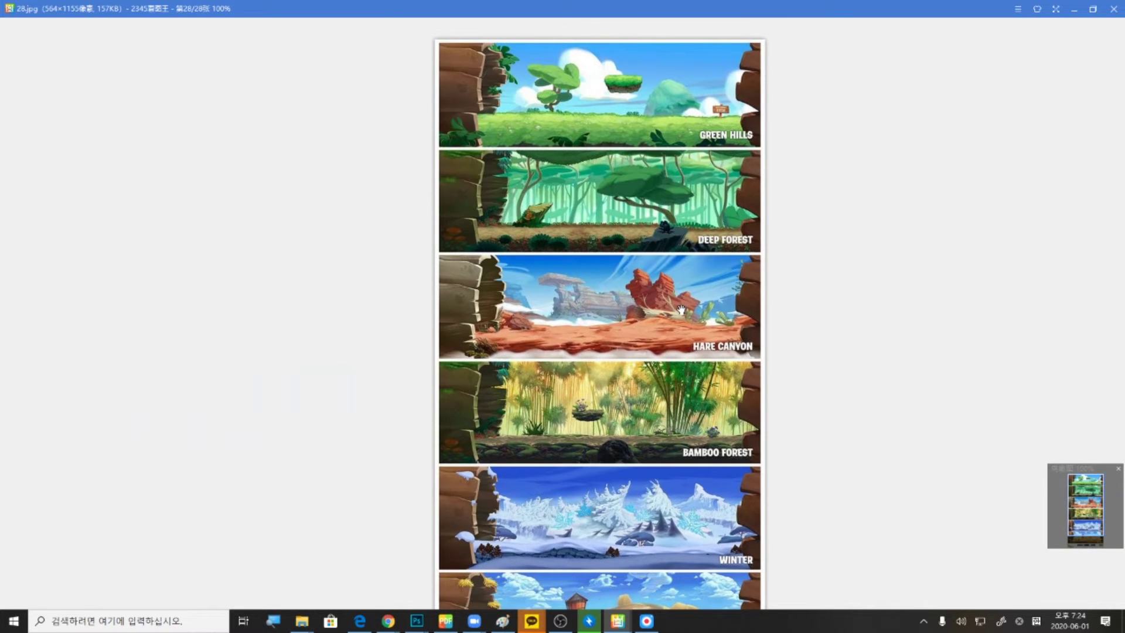
scroll(681, 309, "up", 1)
scroll(681, 310, "down", 1)
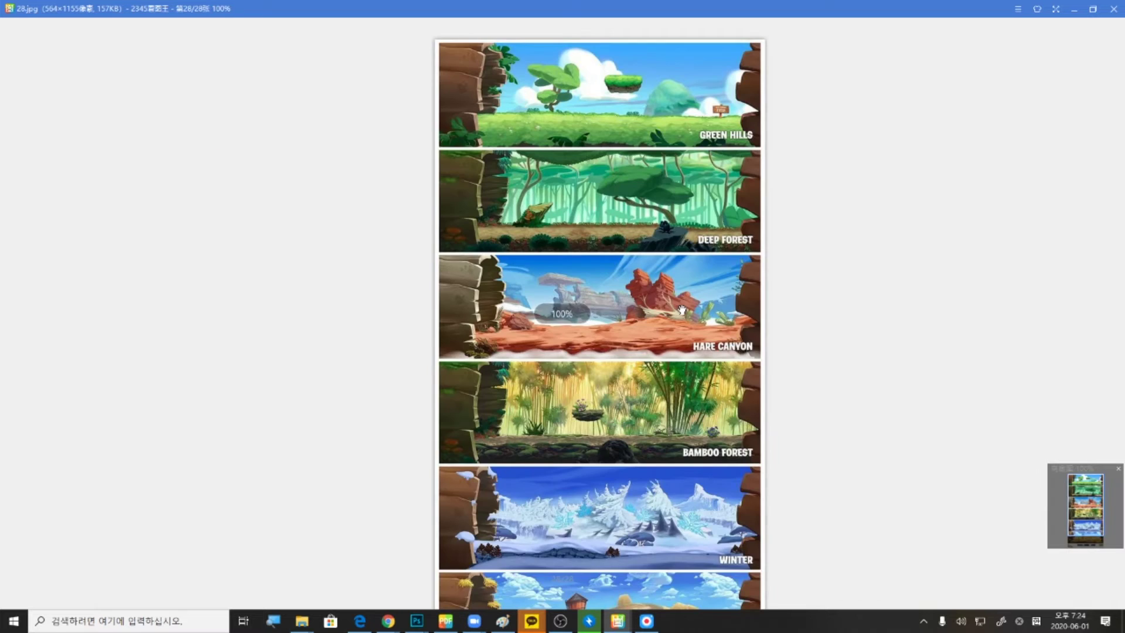
scroll(681, 309, "up", 3)
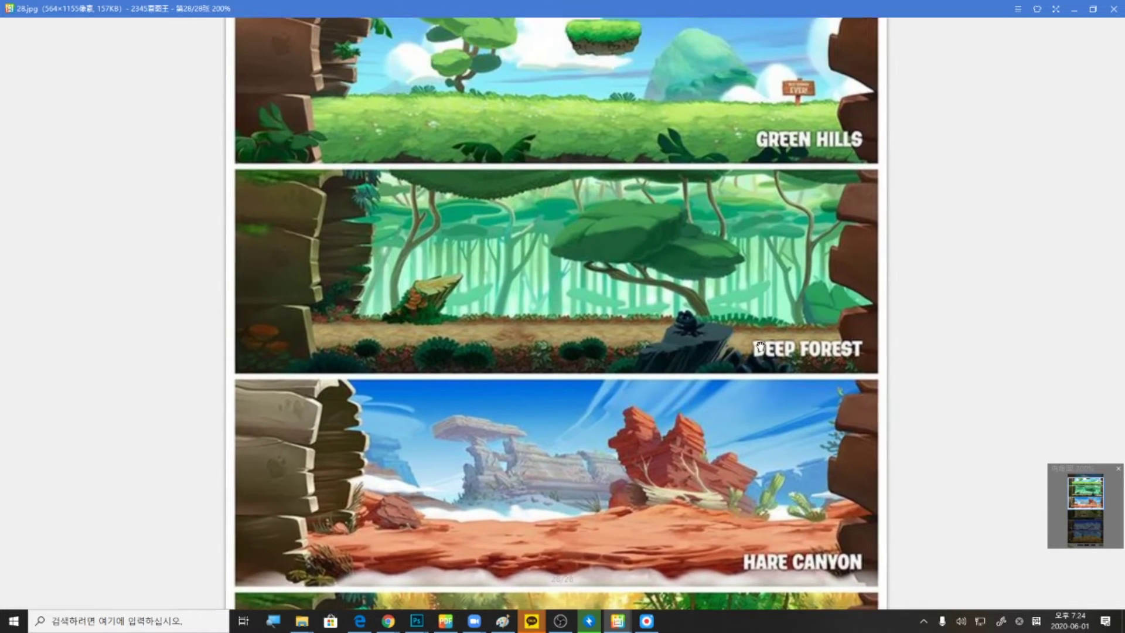
scroll(684, 322, "down", 1)
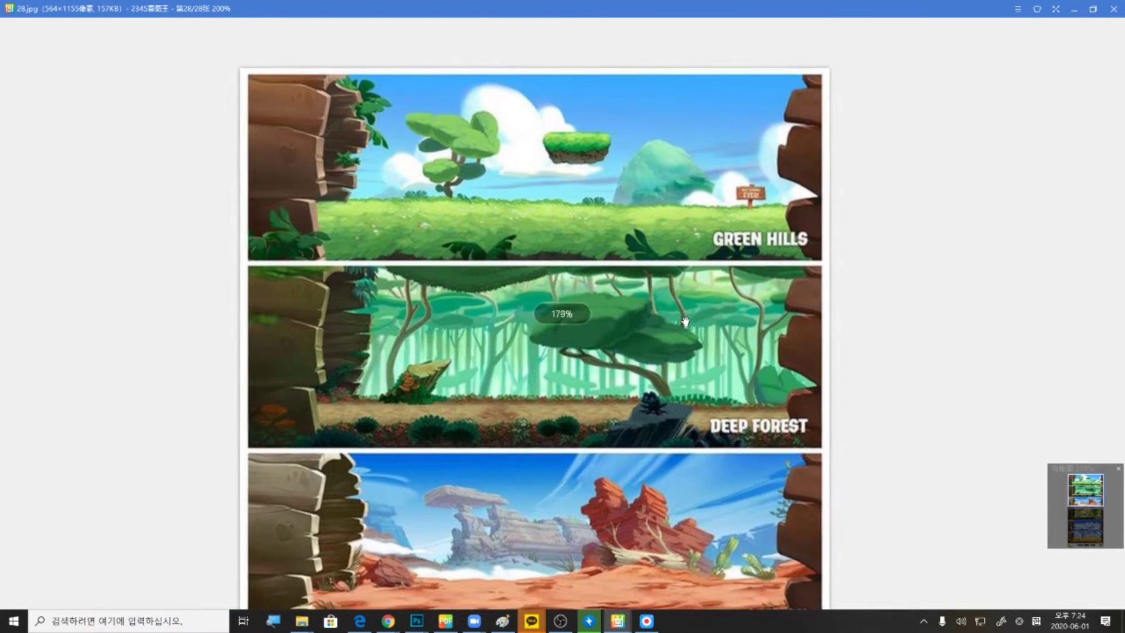
scroll(685, 322, "down", 2)
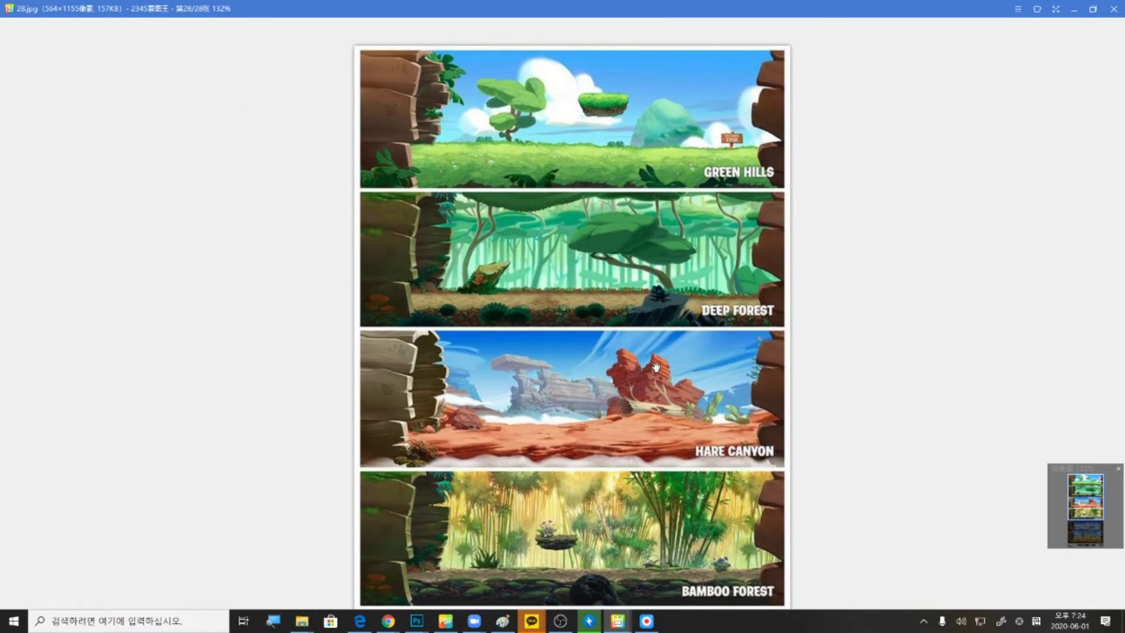
scroll(656, 368, "up", 1)
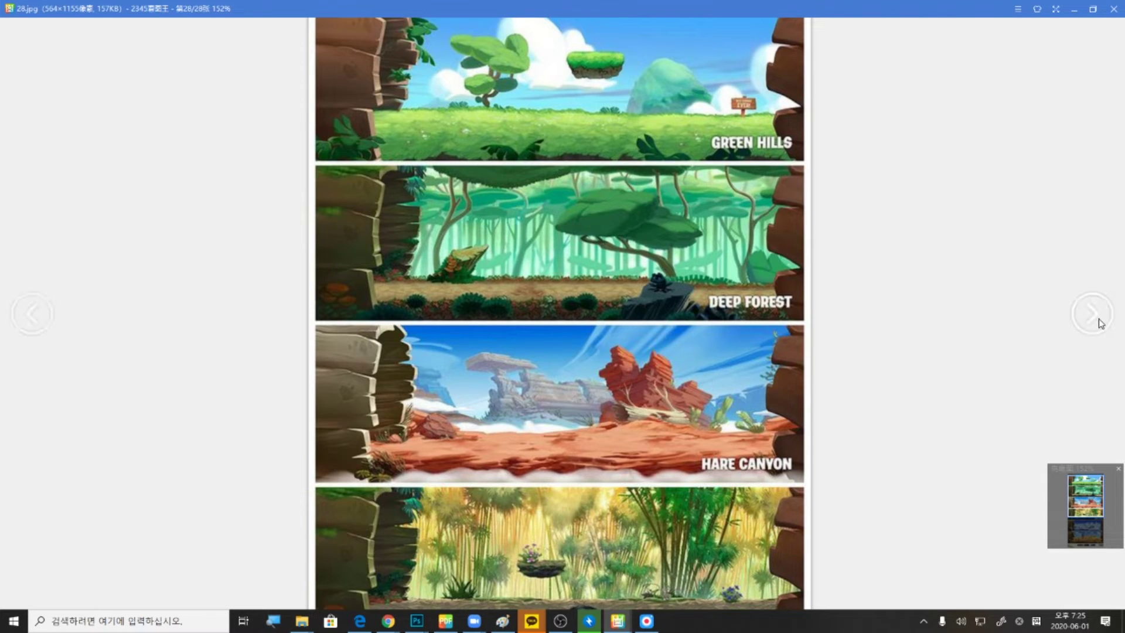
Go back through 27.jpg to the crystal cave 26.jpg and return to 27.jpg to compare the two
left_click(1099, 323)
left_click(33, 316)
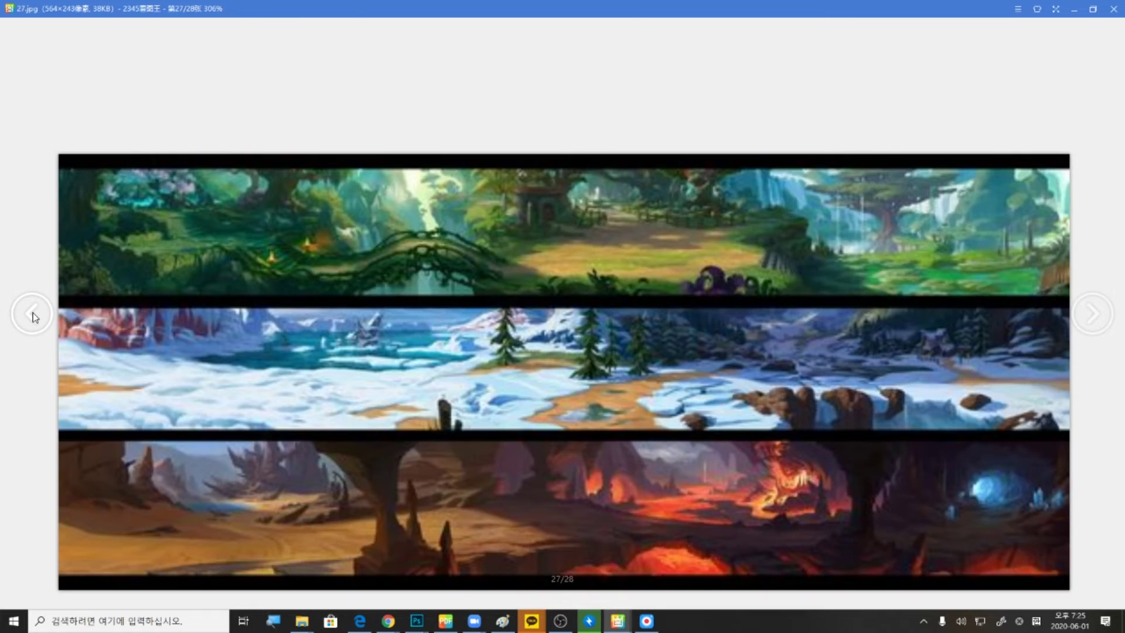
left_click(33, 317)
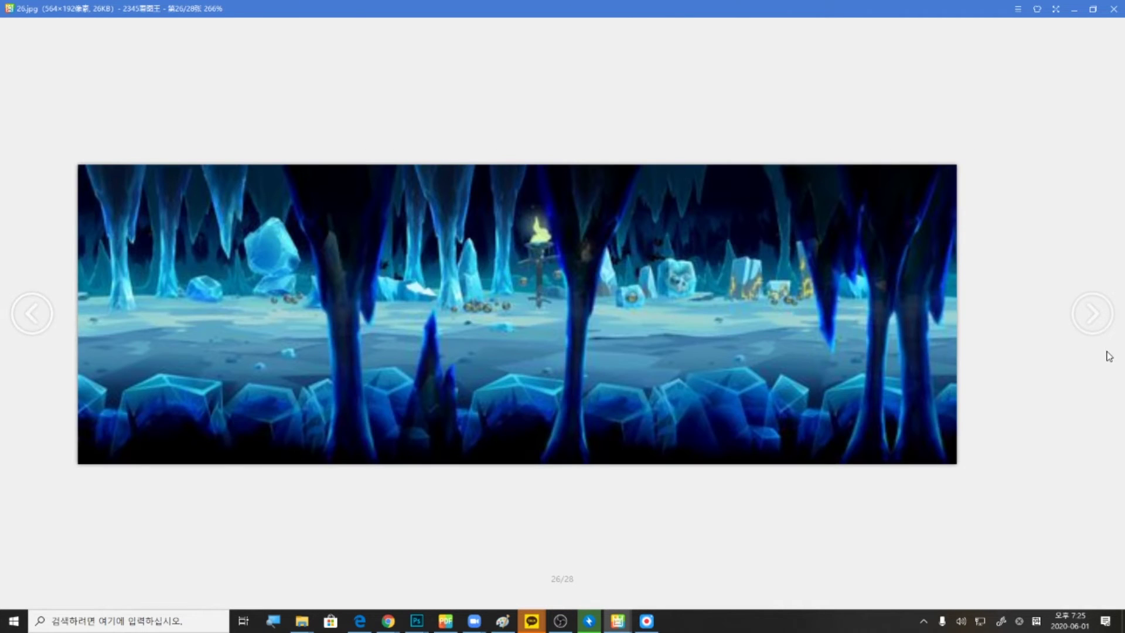
left_click(1101, 316)
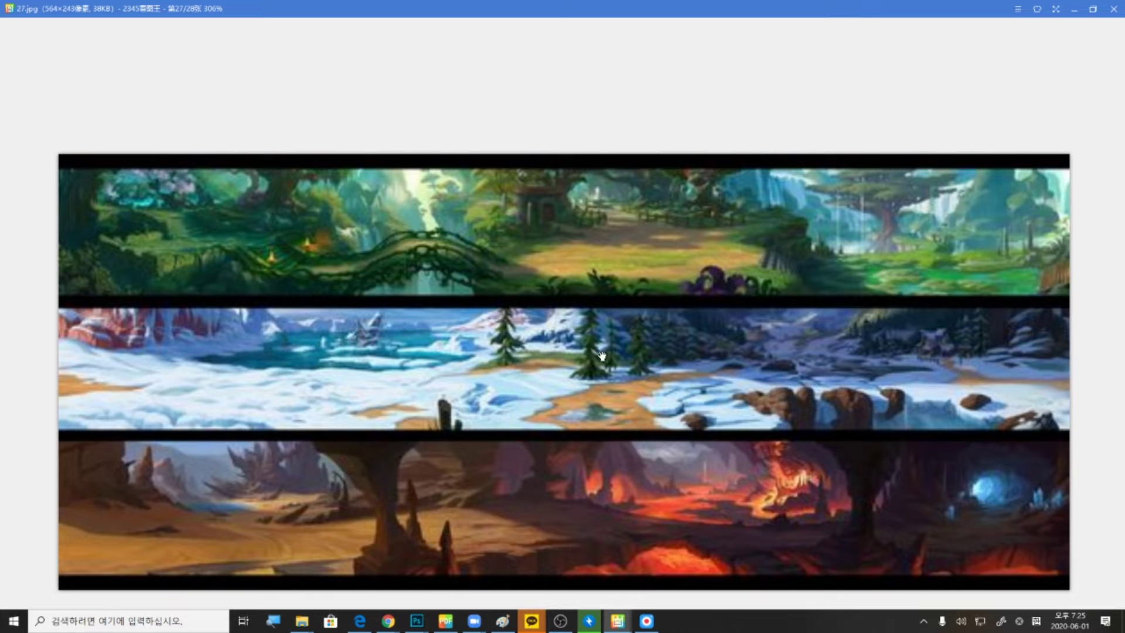
Examine how the terrain changes along the three panorama strips of 27.jpg at several magnifications
scroll(664, 353, "down", 3)
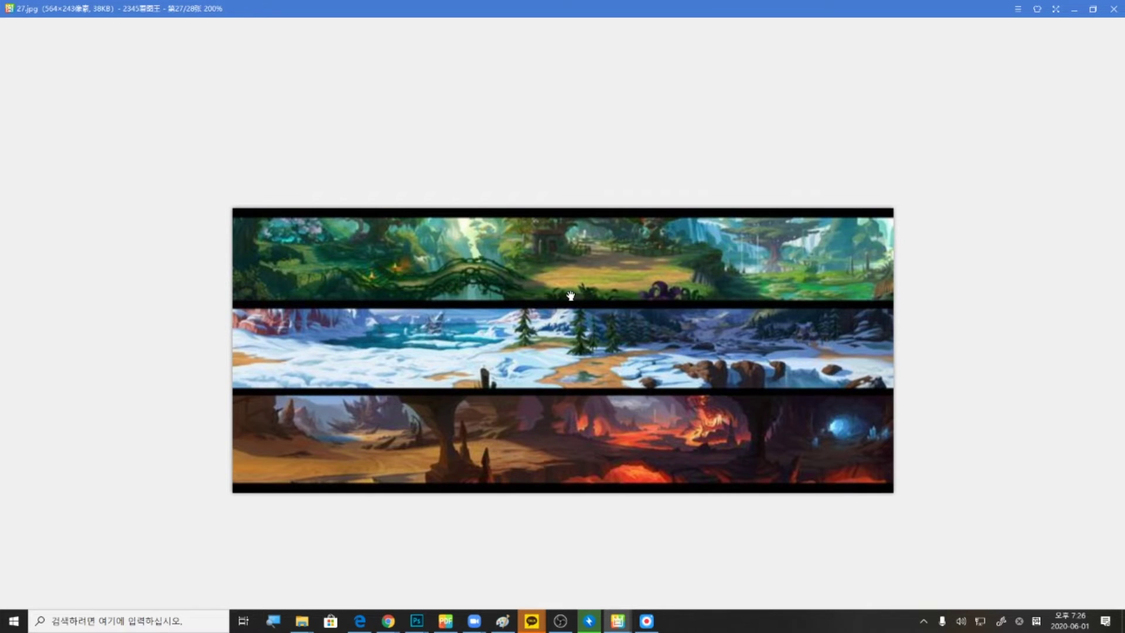
scroll(942, 360, "up", 2)
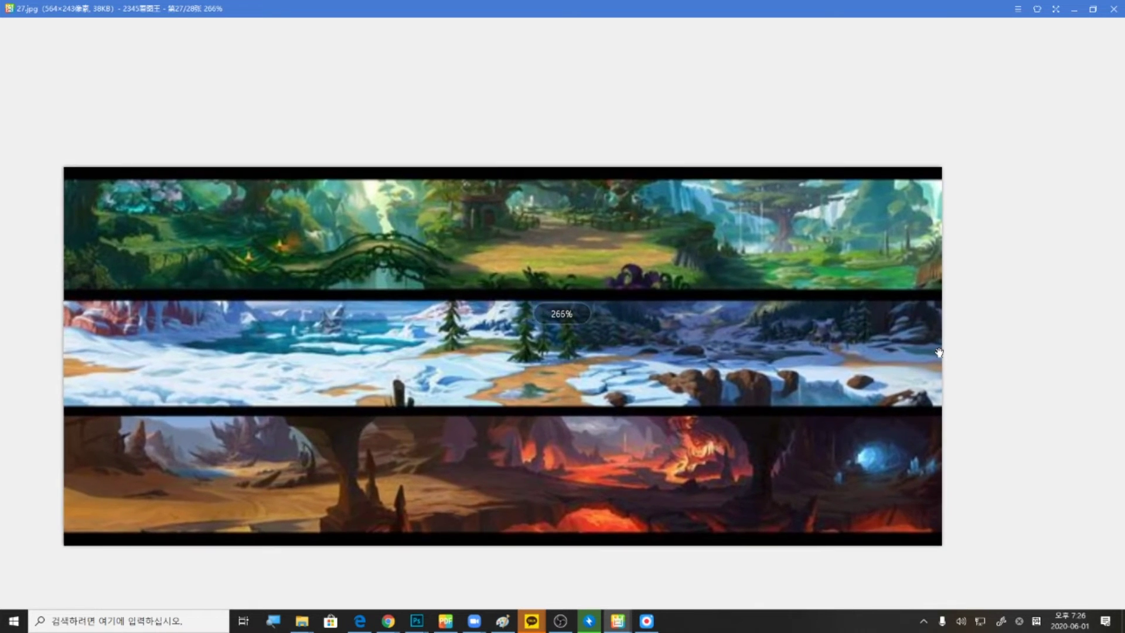
scroll(937, 358, "down", 1)
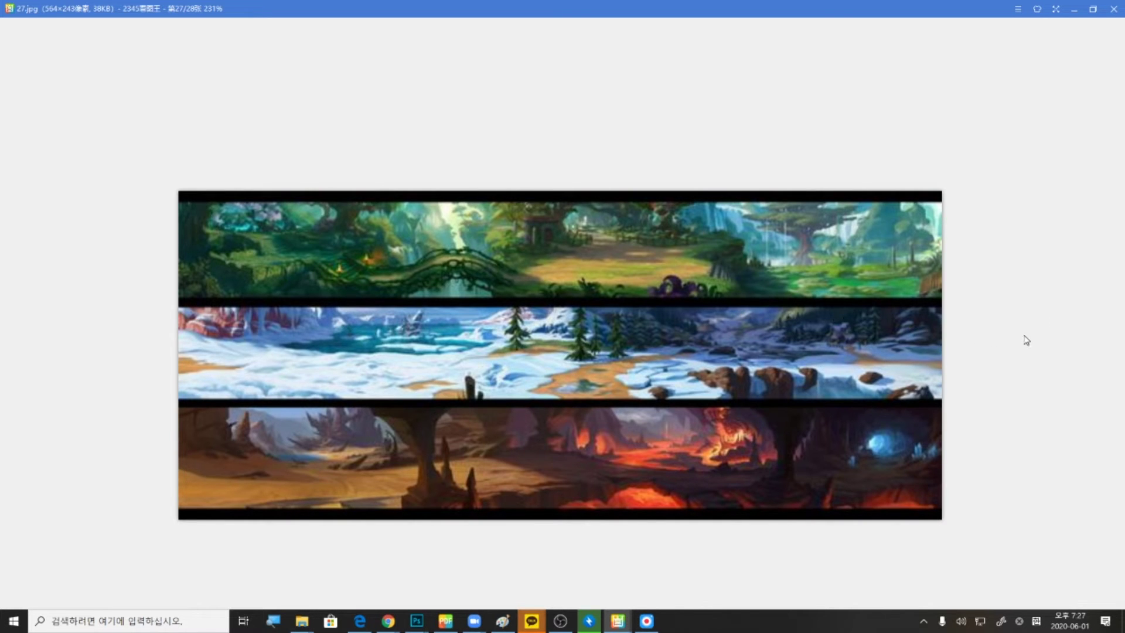
scroll(1016, 328, "down", 1)
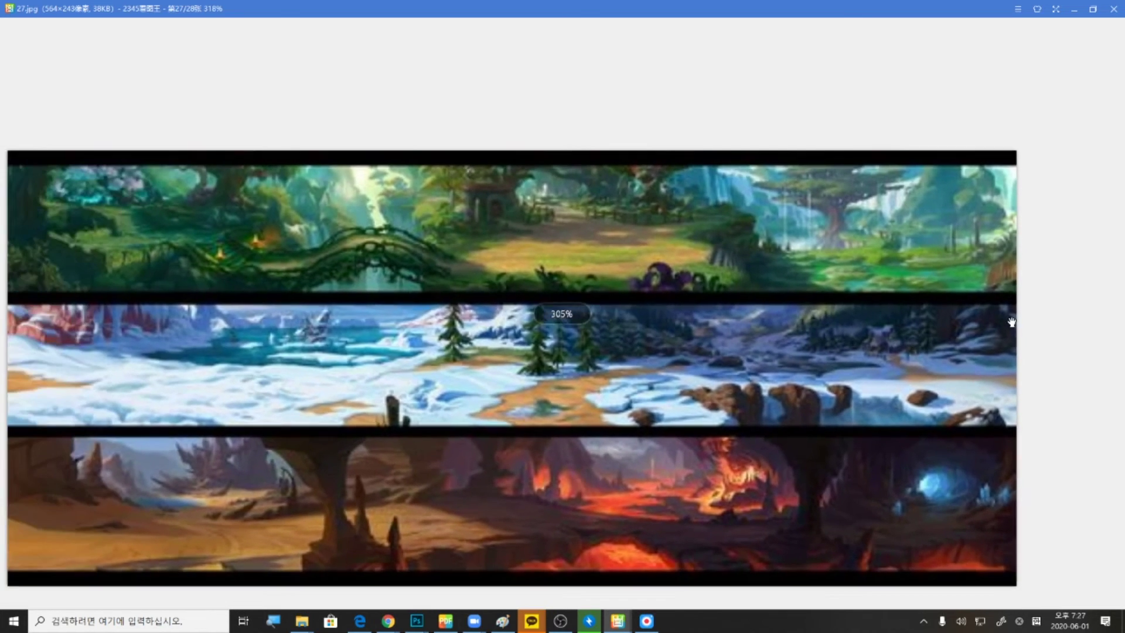
scroll(1015, 327, "down", 2)
Go past 28.jpg and loop around to the folder's first image, 1.jpg
left_click(1093, 314)
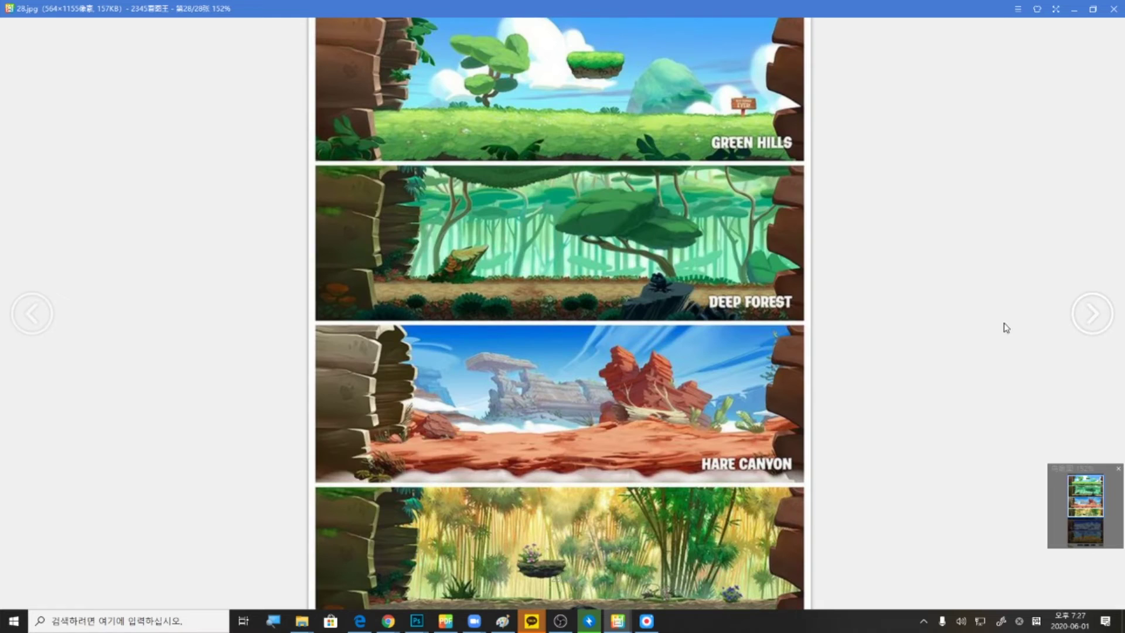
left_click(1093, 314)
left_click(518, 307)
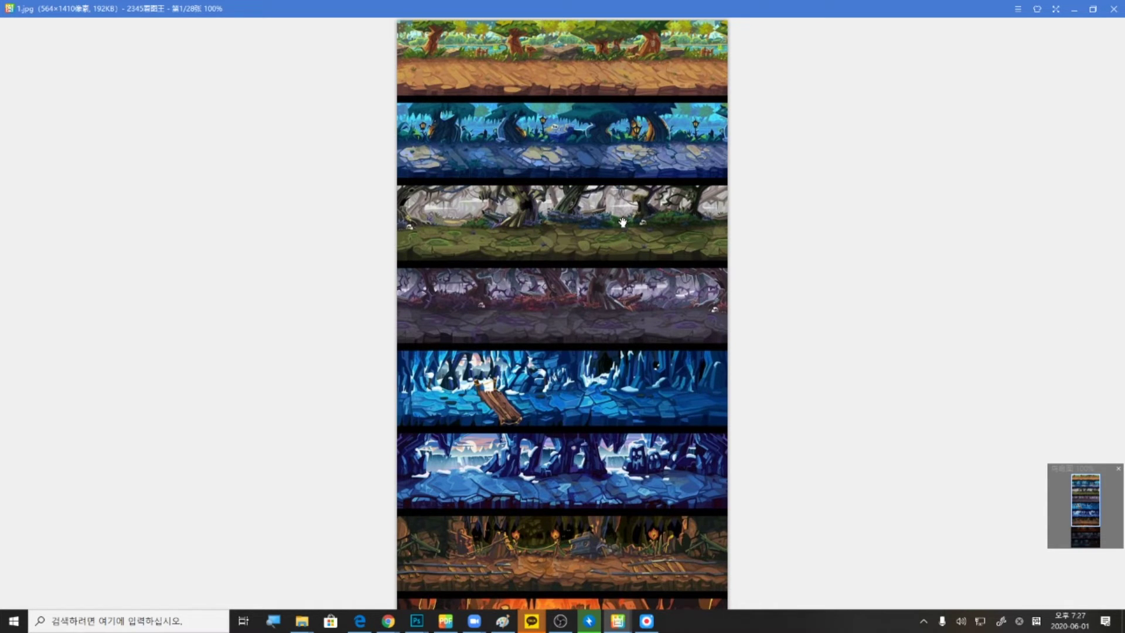
Enlarge 1.jpg to 231% and examine its dead forest and ice cave strips
scroll(624, 223, "up", 1)
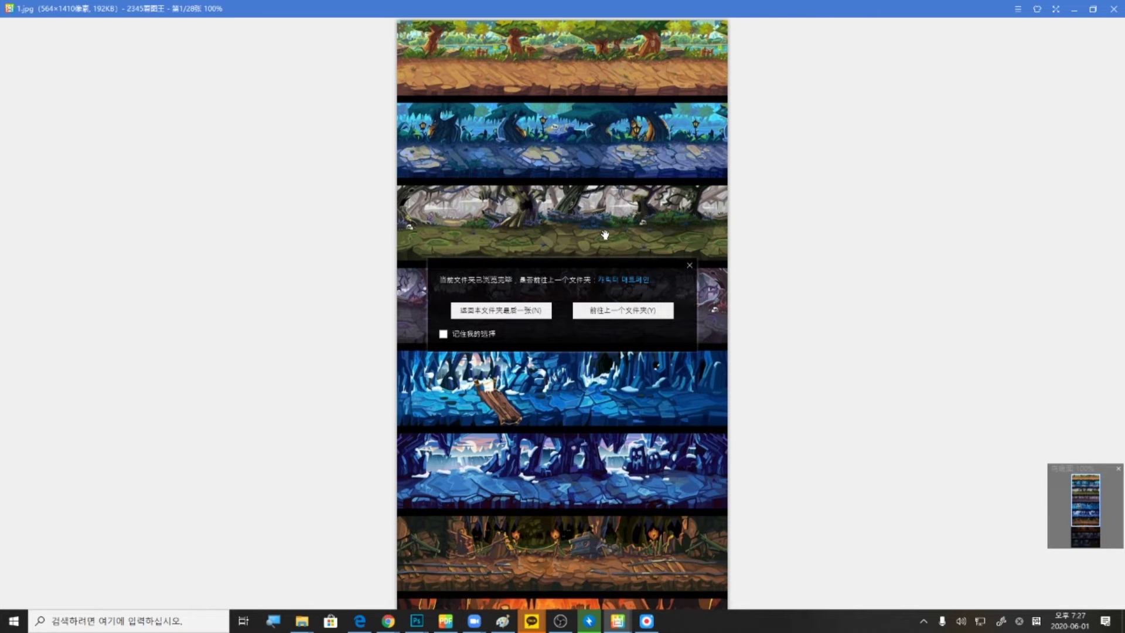
scroll(602, 231, "up", 3)
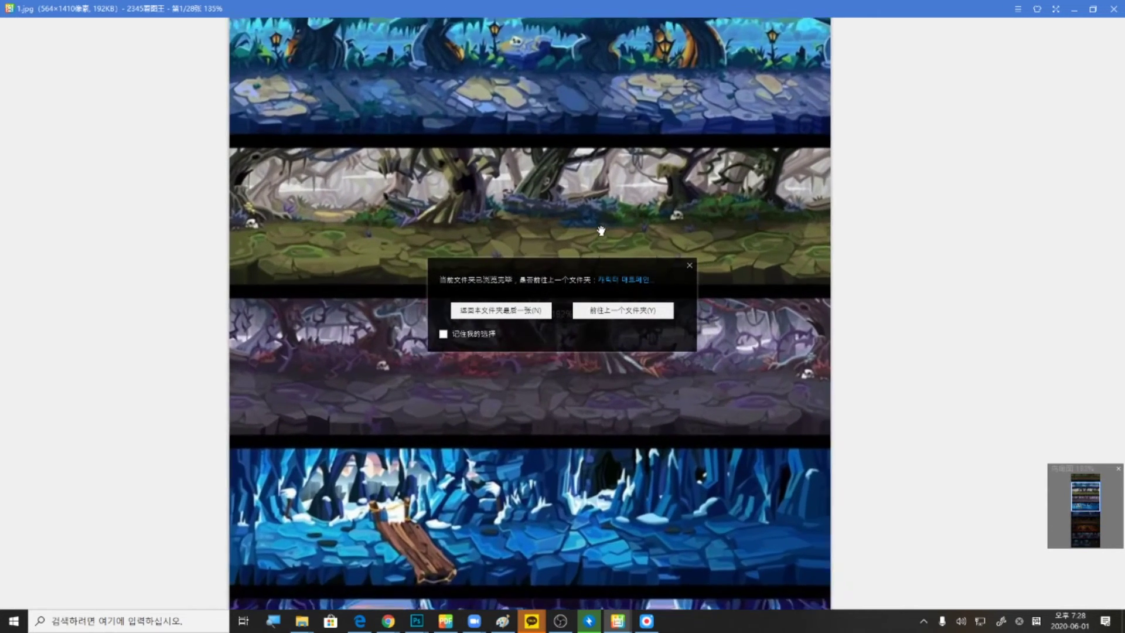
scroll(744, 404, "down", 2)
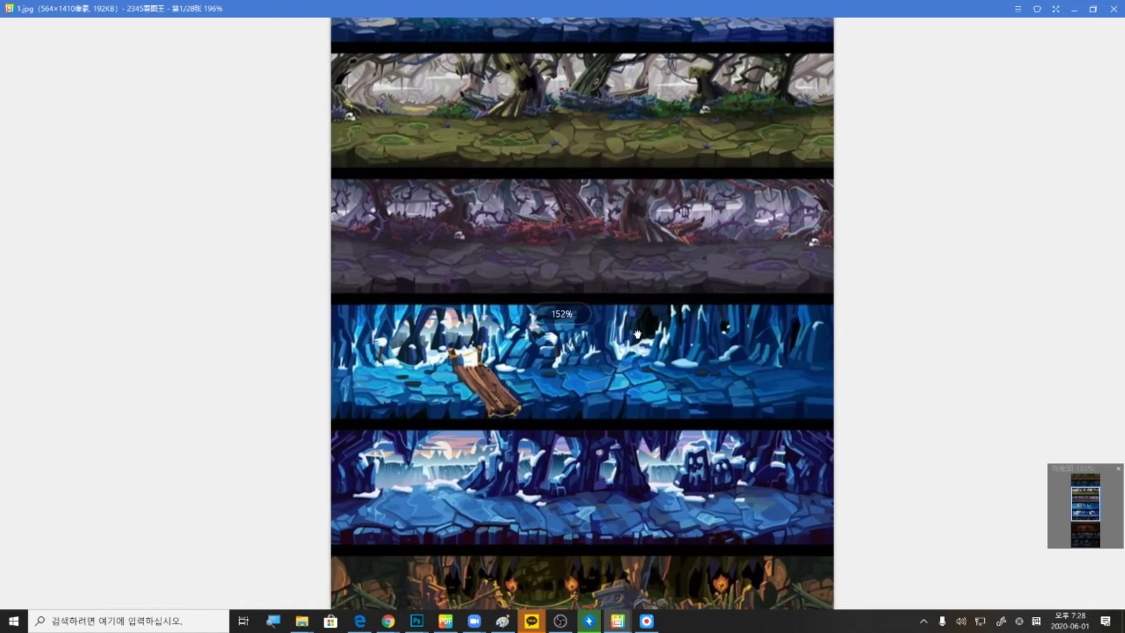
left_click_drag(717, 404, 691, 312)
scroll(670, 396, "up", 2)
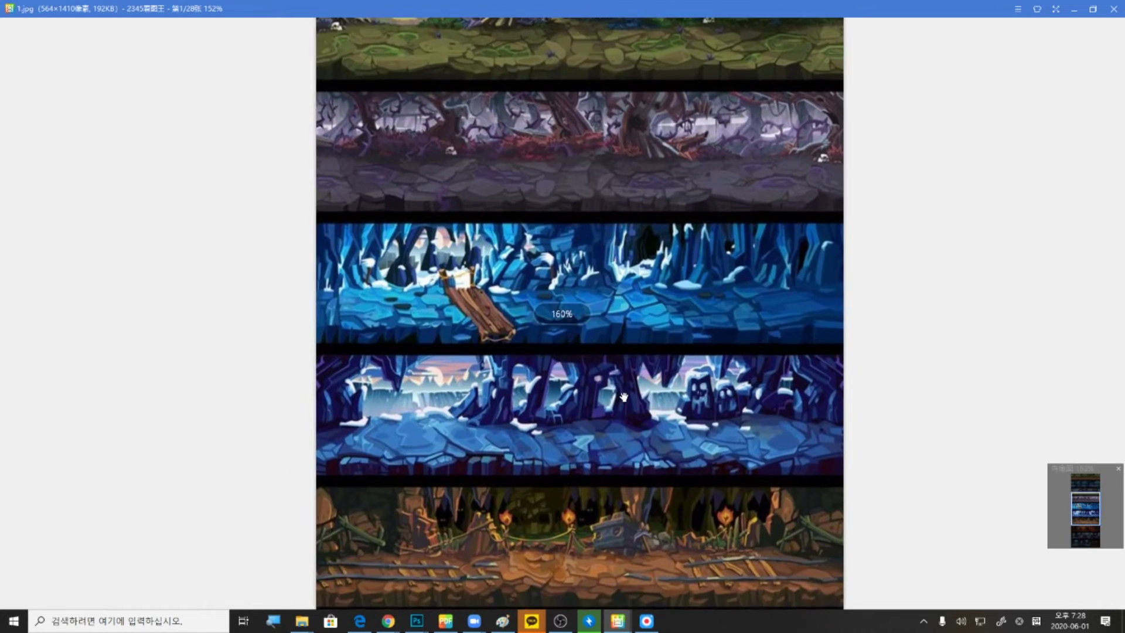
scroll(669, 396, "up", 2)
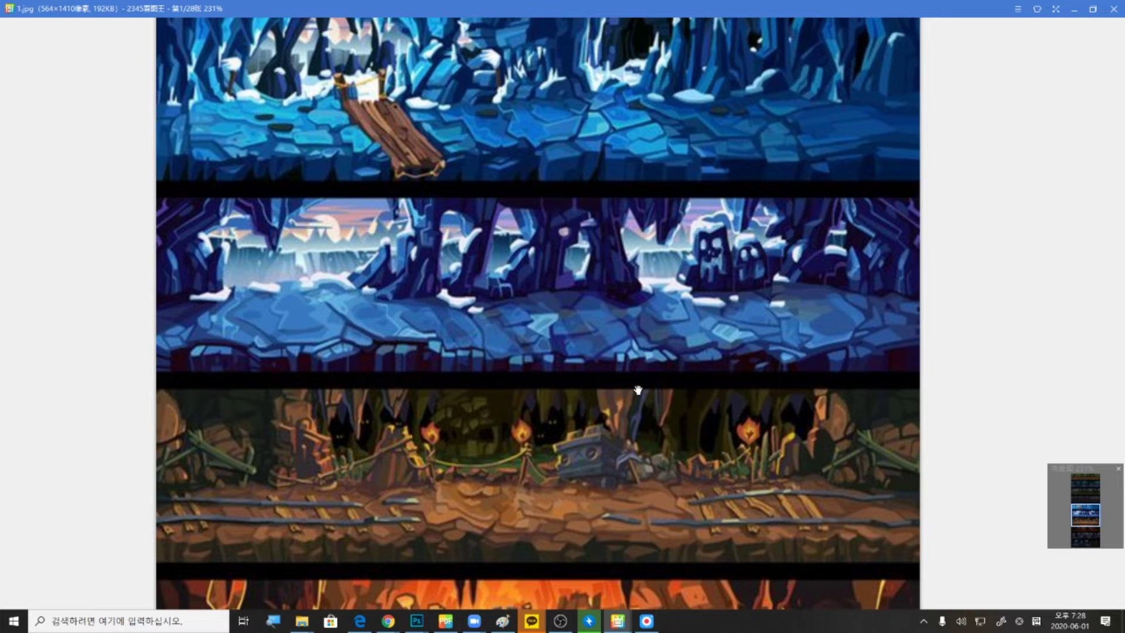
Examine the mine, lava cave, moonlit ruins and dungeon strips in the lower part of 1.jpg
scroll(637, 387, "down", 1)
scroll(644, 387, "down", 4)
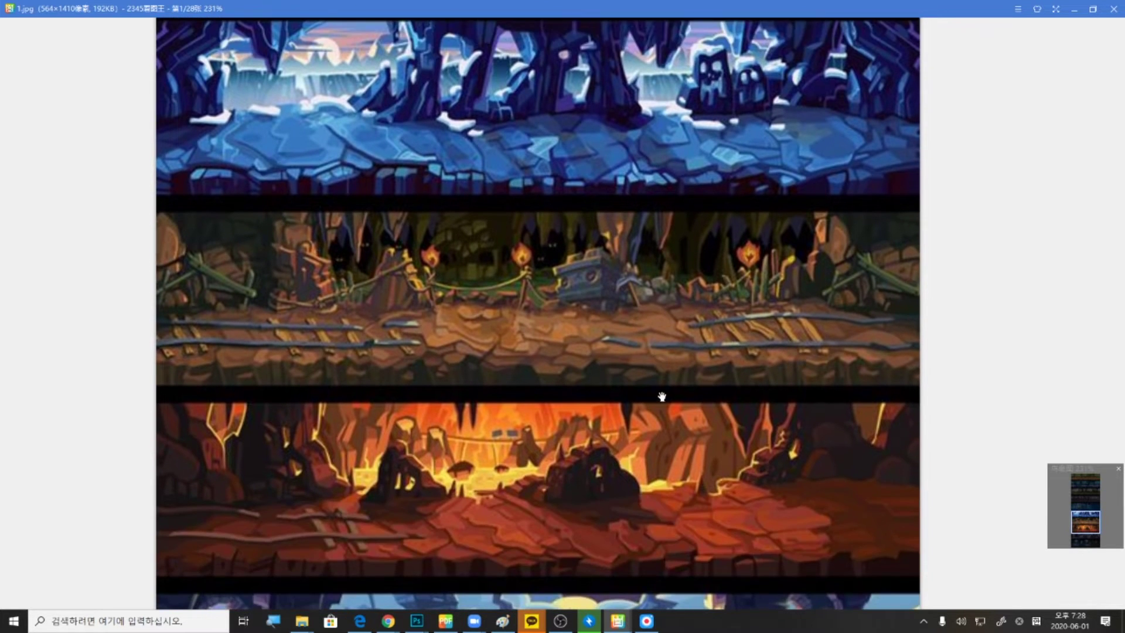
scroll(727, 325, "down", 4)
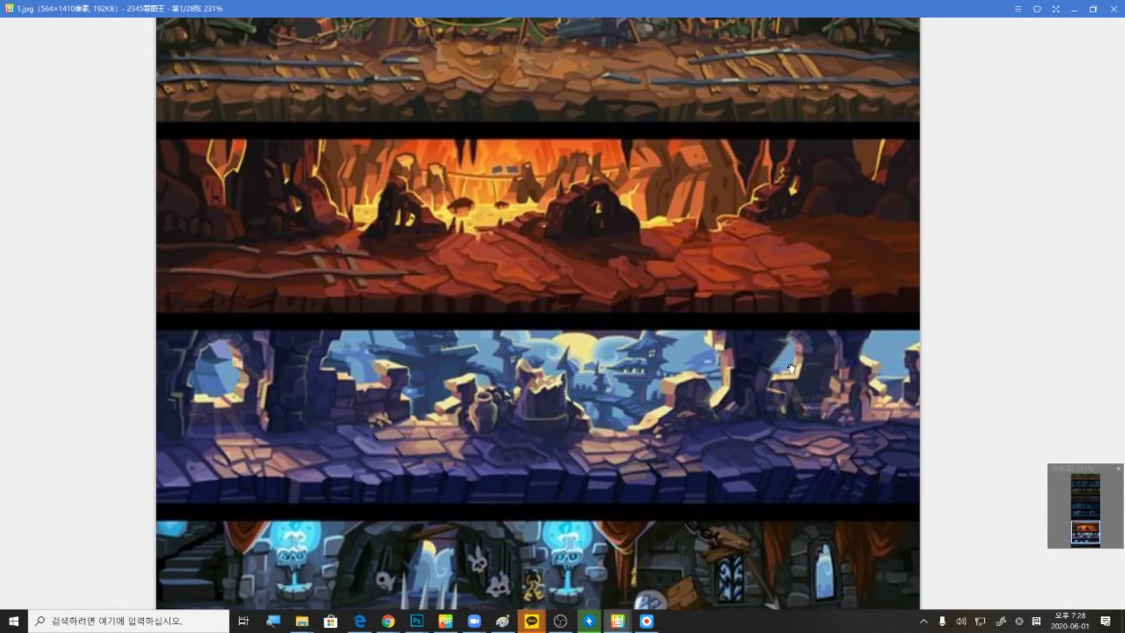
scroll(807, 430, "down", 2)
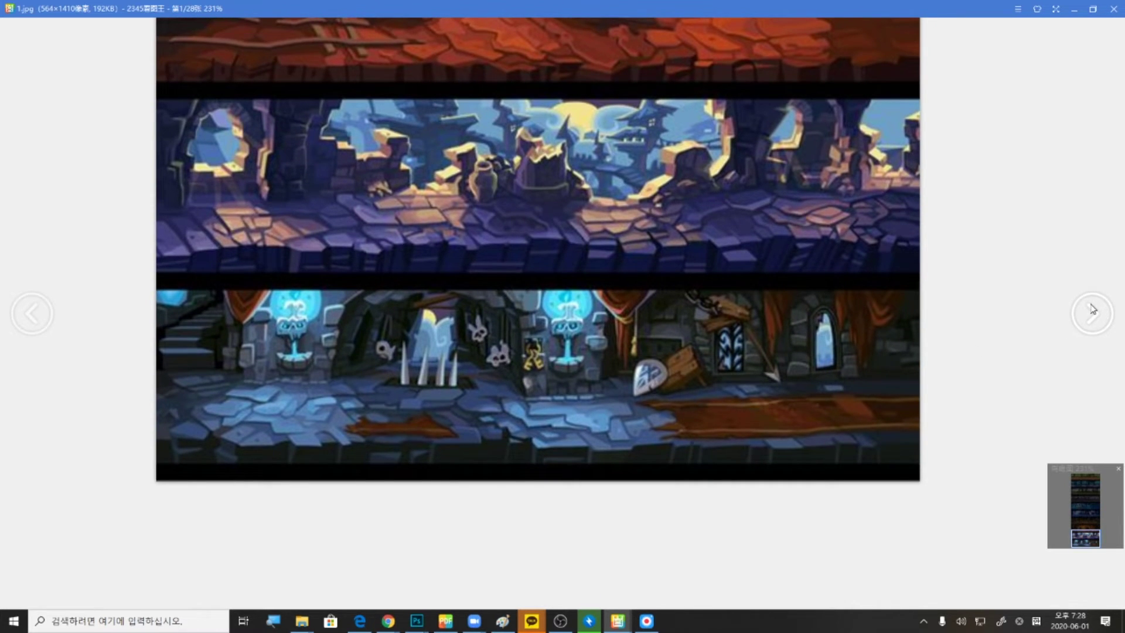
Go to 2.jpg, set its zoom to 200% and examine its strips from the forests up to the icy landscape
left_click(1077, 303)
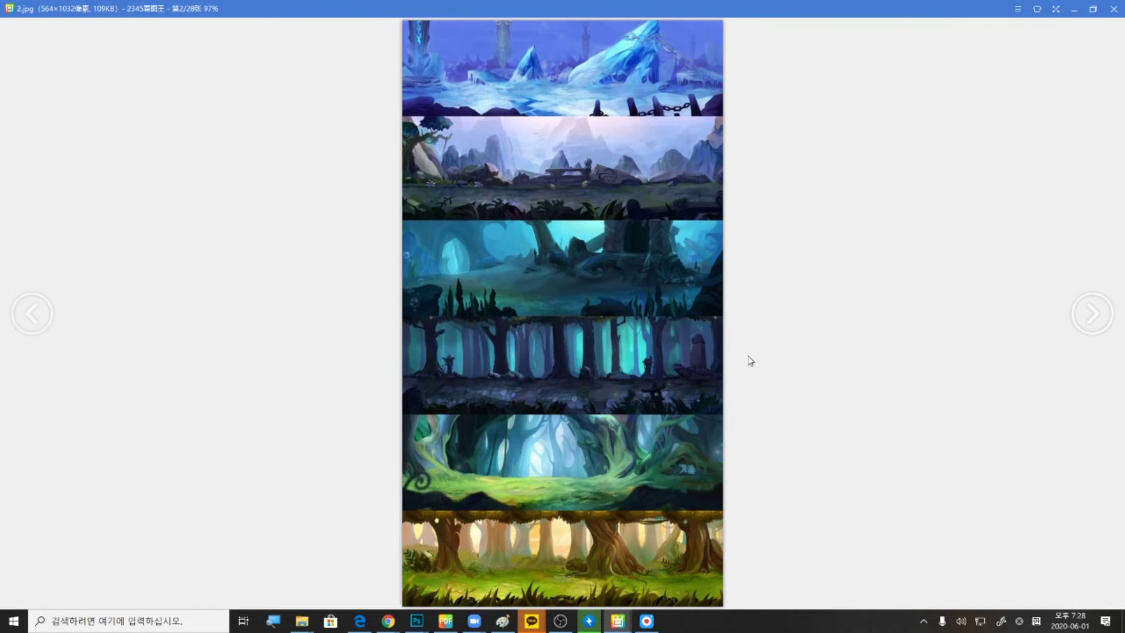
scroll(650, 379, "up", 5)
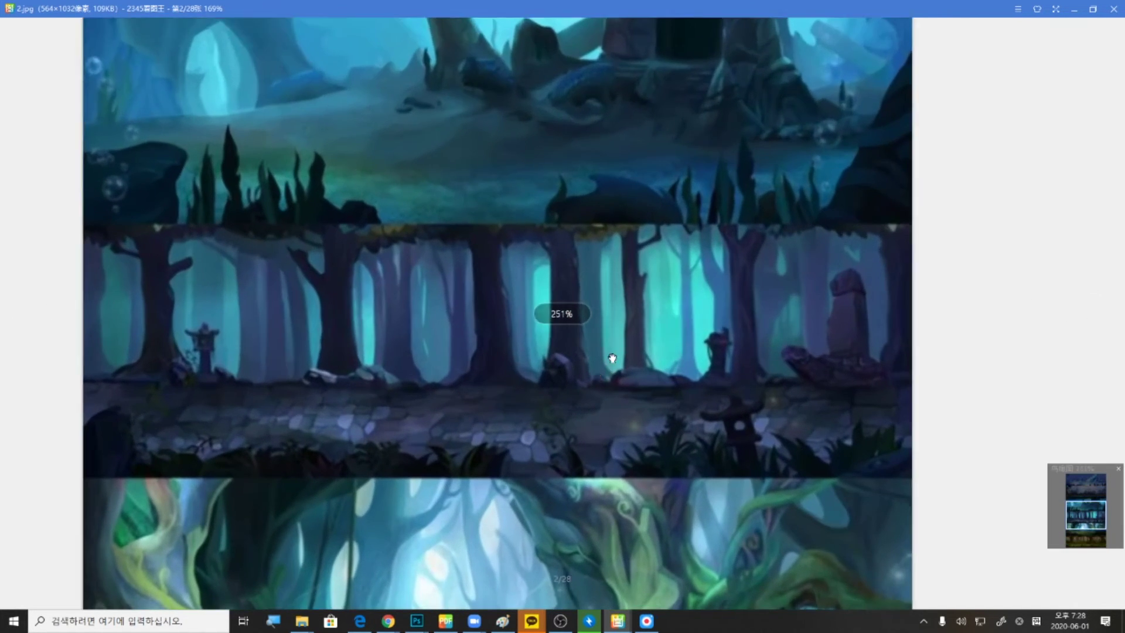
scroll(646, 358, "down", 2)
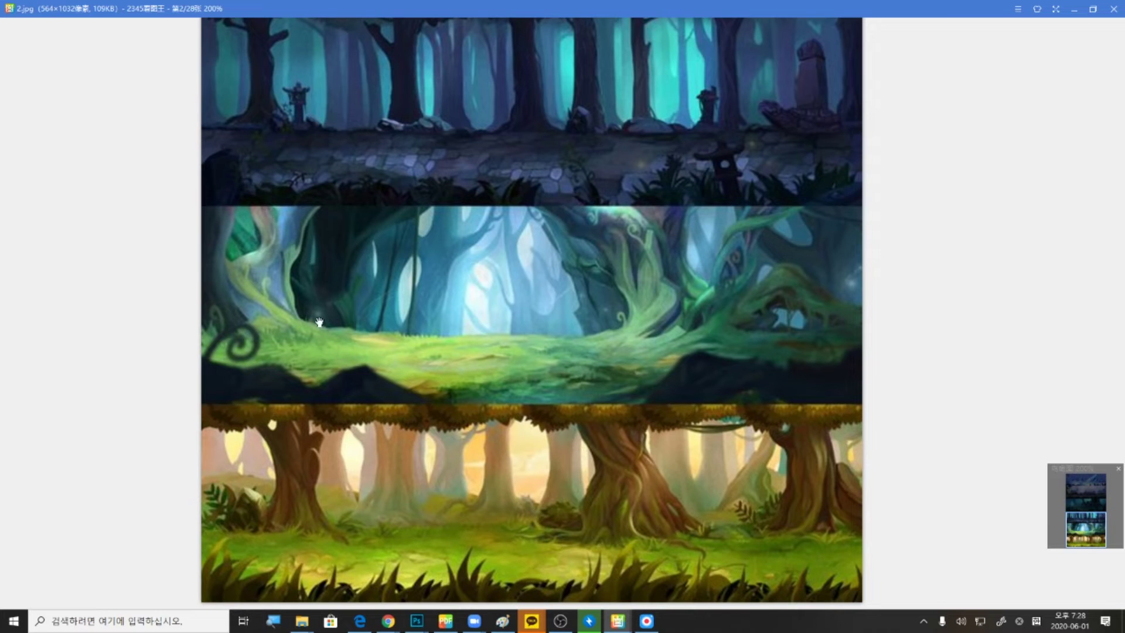
scroll(584, 223, "up", 5)
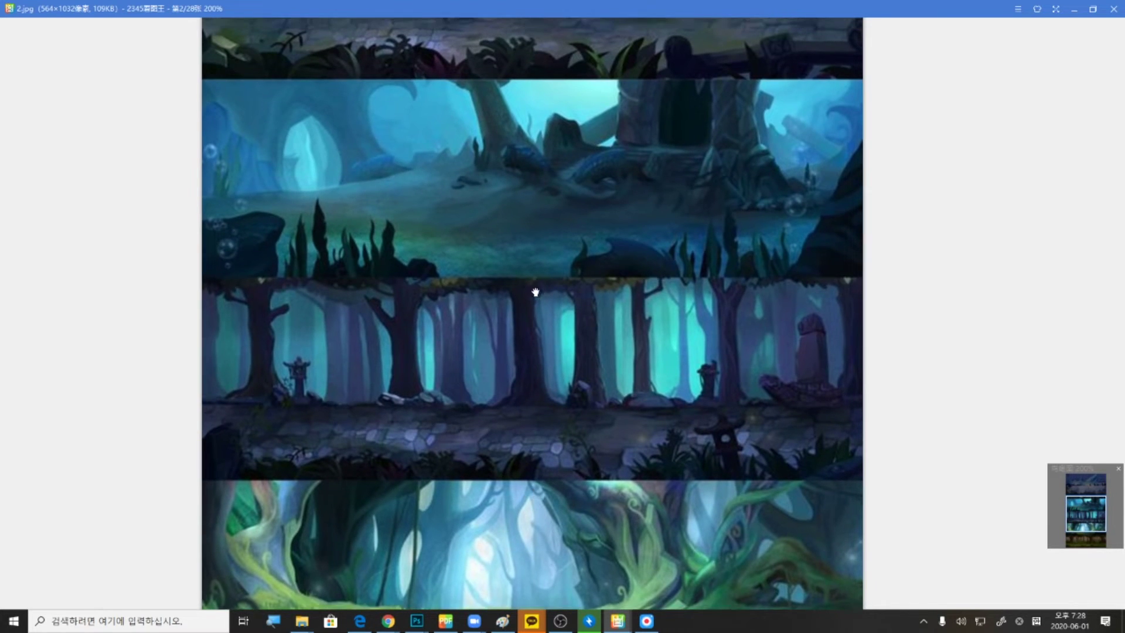
scroll(546, 367, "up", 5)
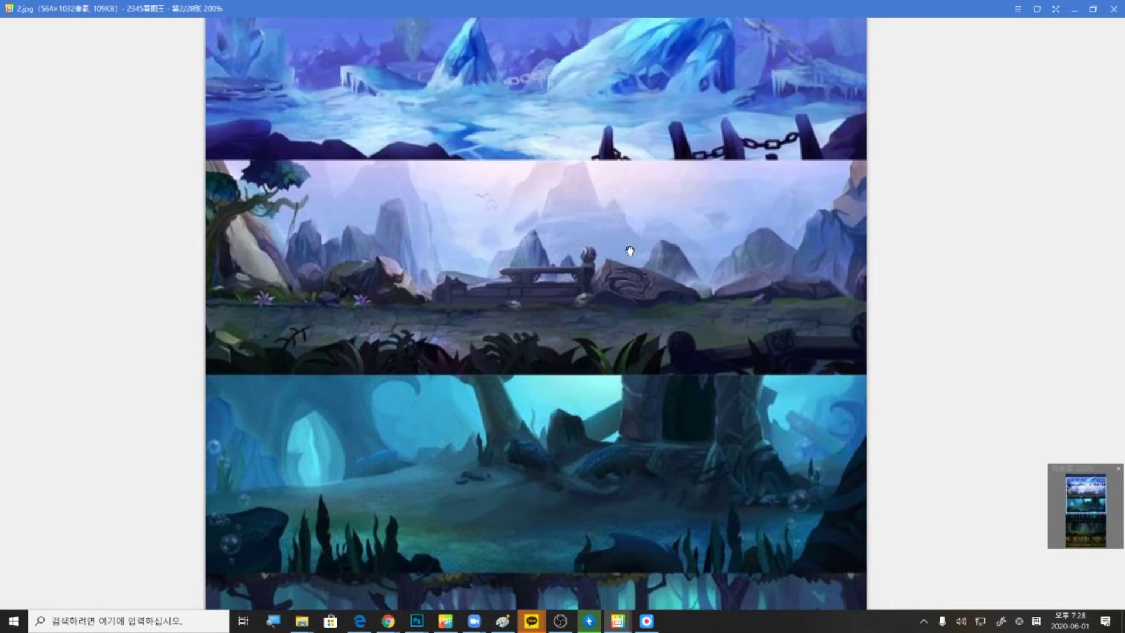
scroll(459, 289, "up", 3)
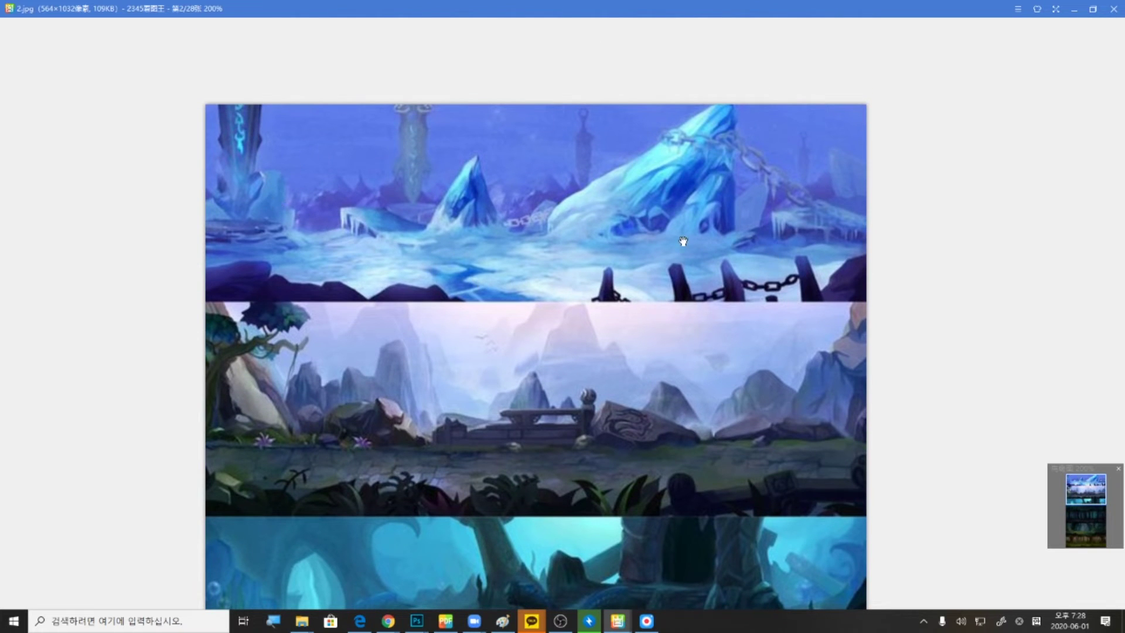
Examine the ground and dark foreground shapes of 2.jpg from the misty mountain strip down to the golden forest
scroll(337, 379, "down", 2)
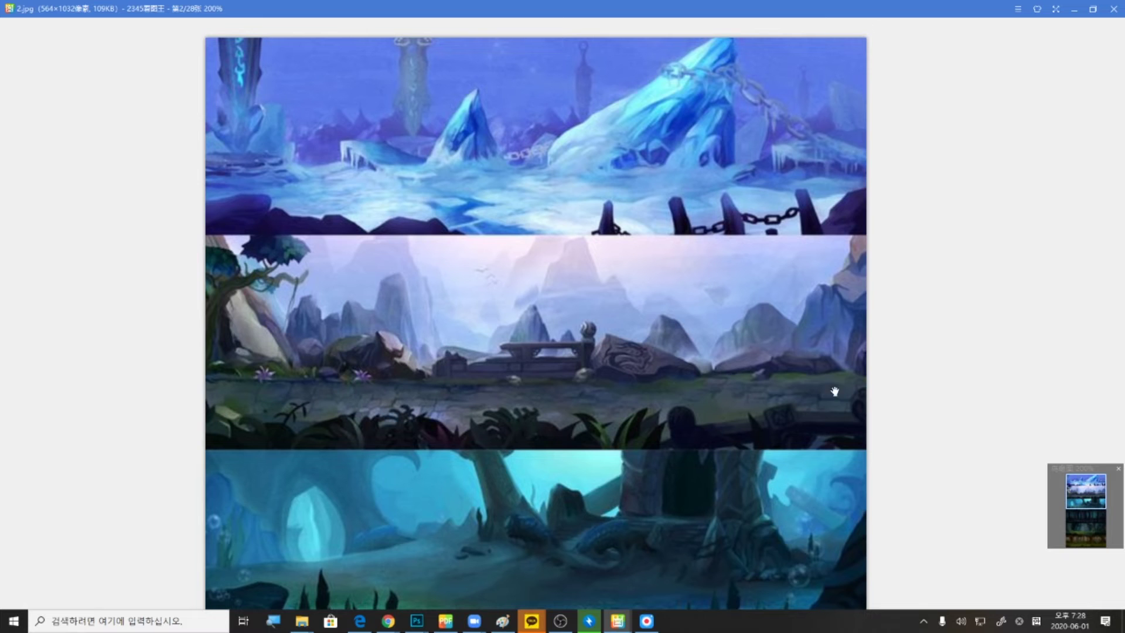
scroll(695, 392, "down", 4)
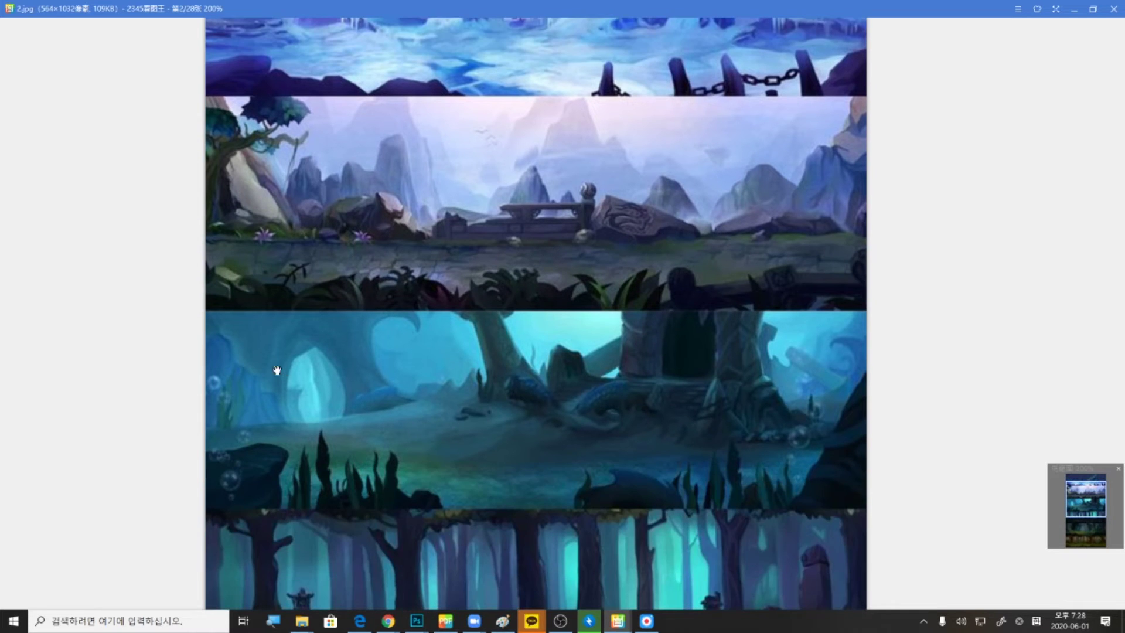
scroll(667, 345, "down", 12)
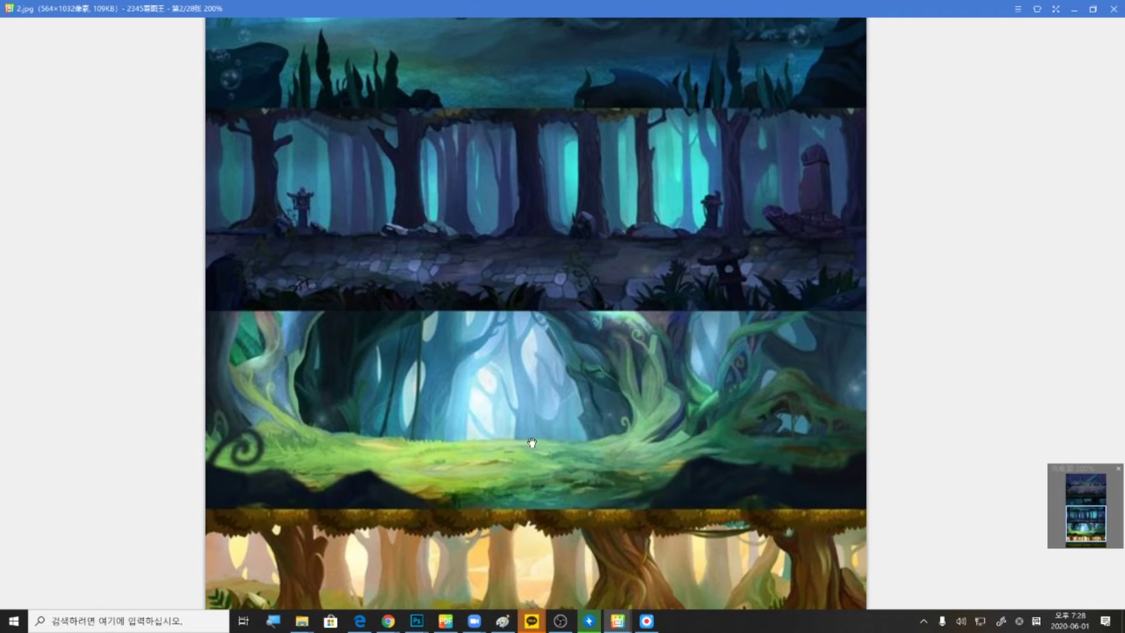
scroll(756, 415, "down", 5)
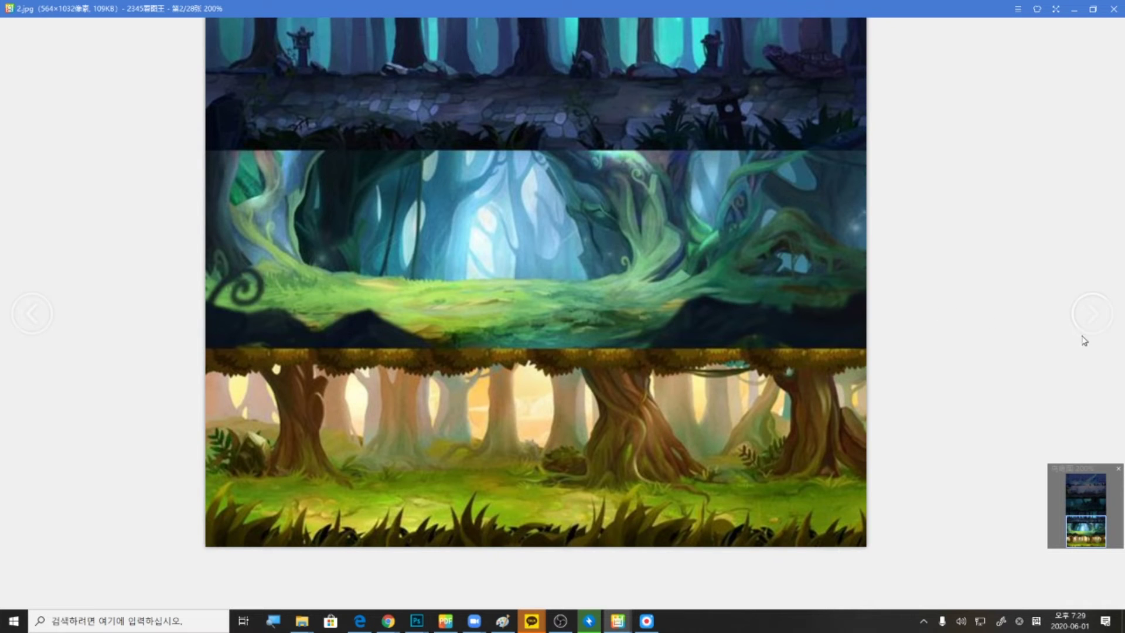
Go to 3.jpg and look over its forest, snow and village strips as a whole at 87%
left_click(1094, 322)
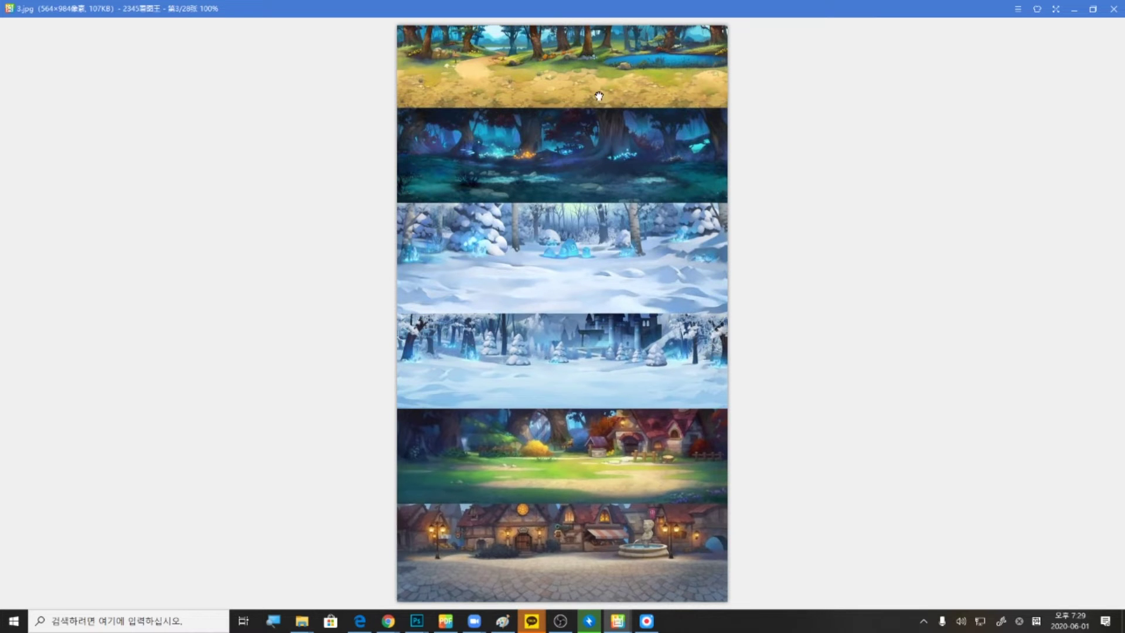
scroll(601, 97, "up", 1)
scroll(613, 131, "down", 2)
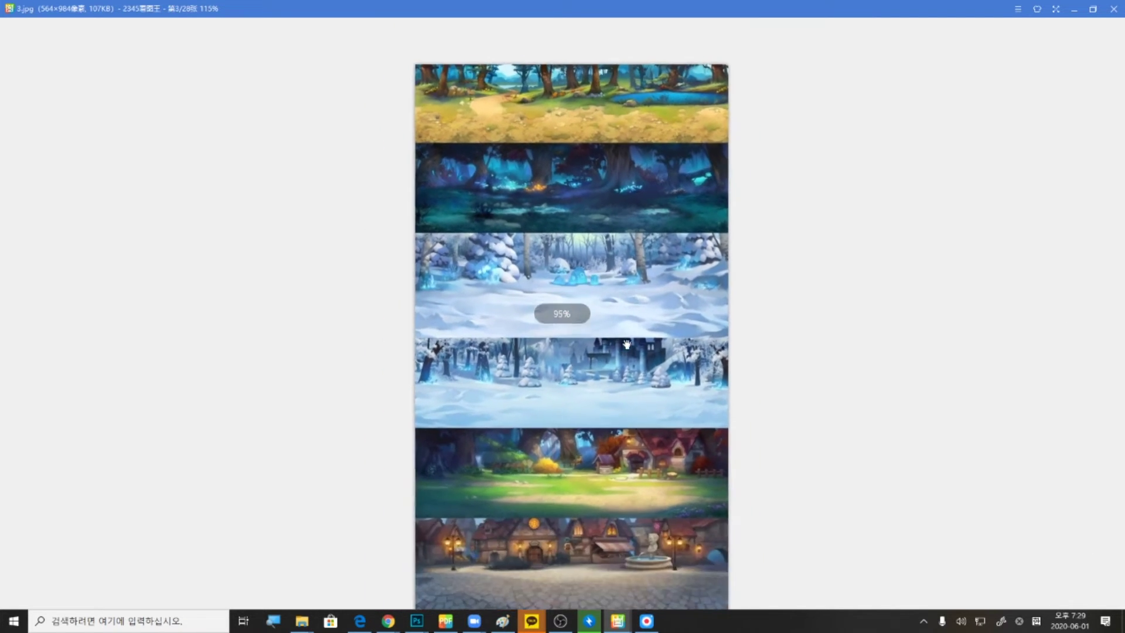
mouse_move(615, 598)
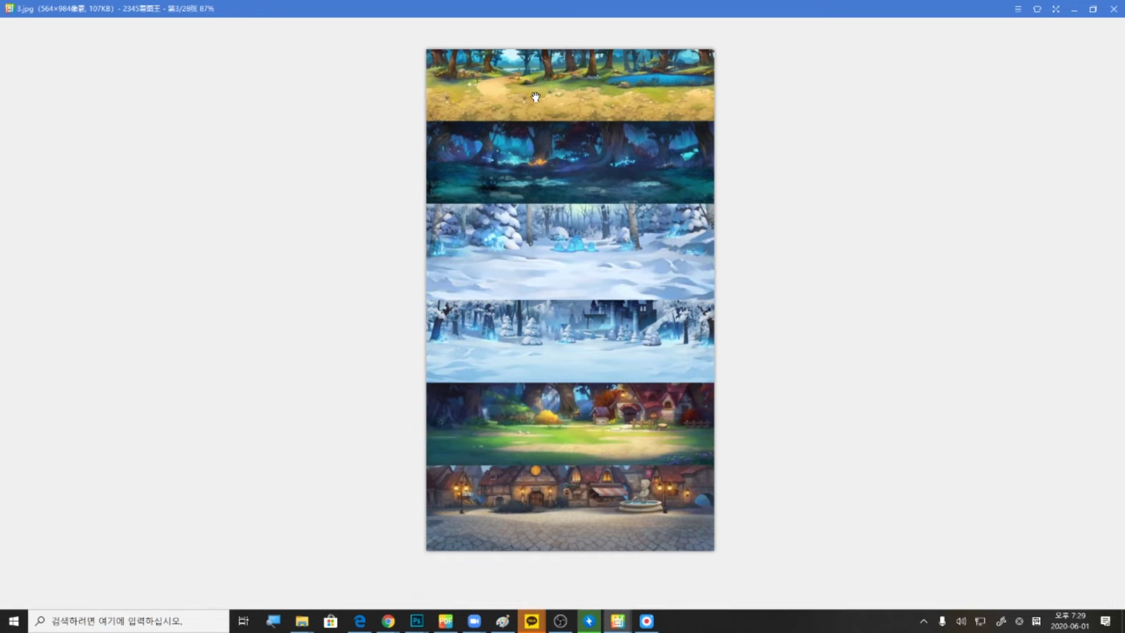
Enlarge 3.jpg to 231%, reduce it to 175% and examine its cottage and town square strips
scroll(533, 96, "up", 2)
scroll(537, 98, "up", 3)
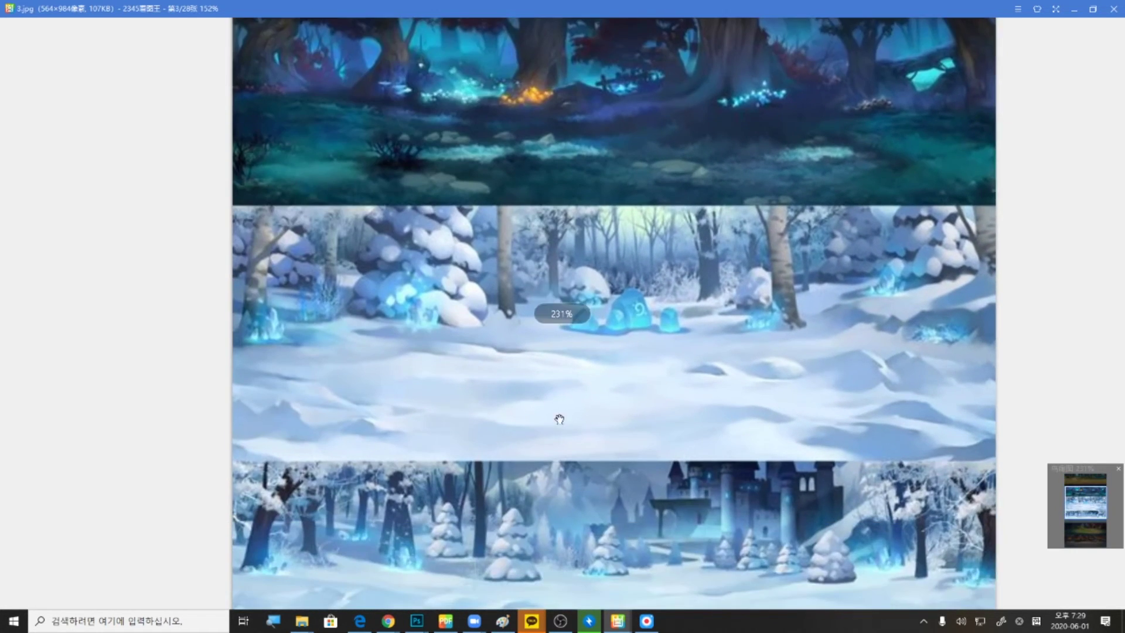
scroll(533, 341, "down", 5)
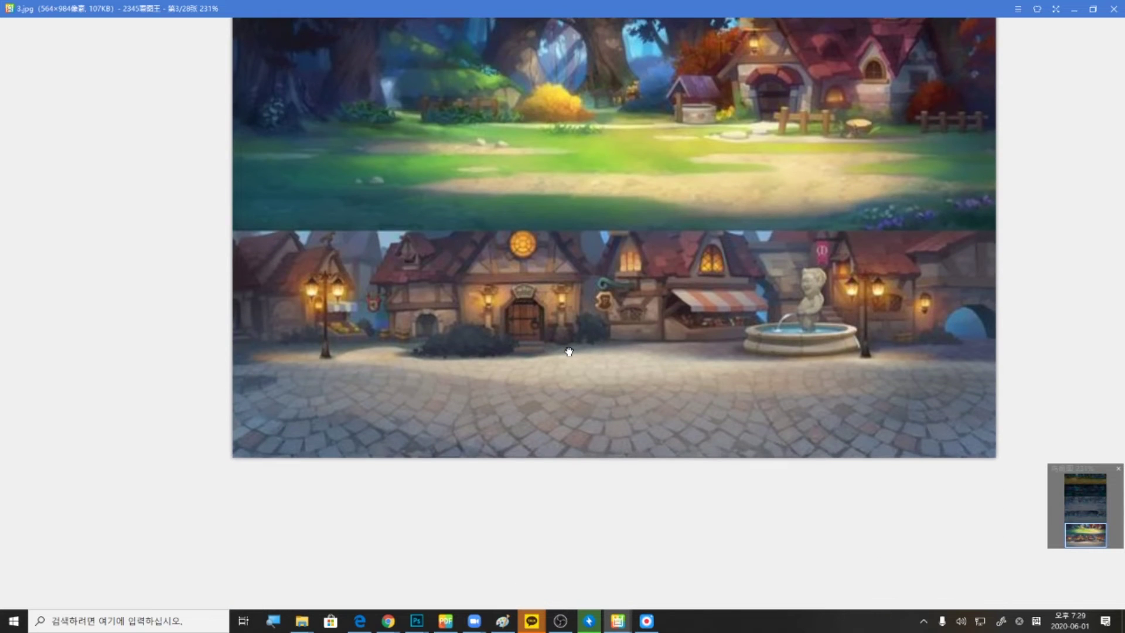
left_click_drag(569, 351, 555, 551)
scroll(555, 531, "down", 2)
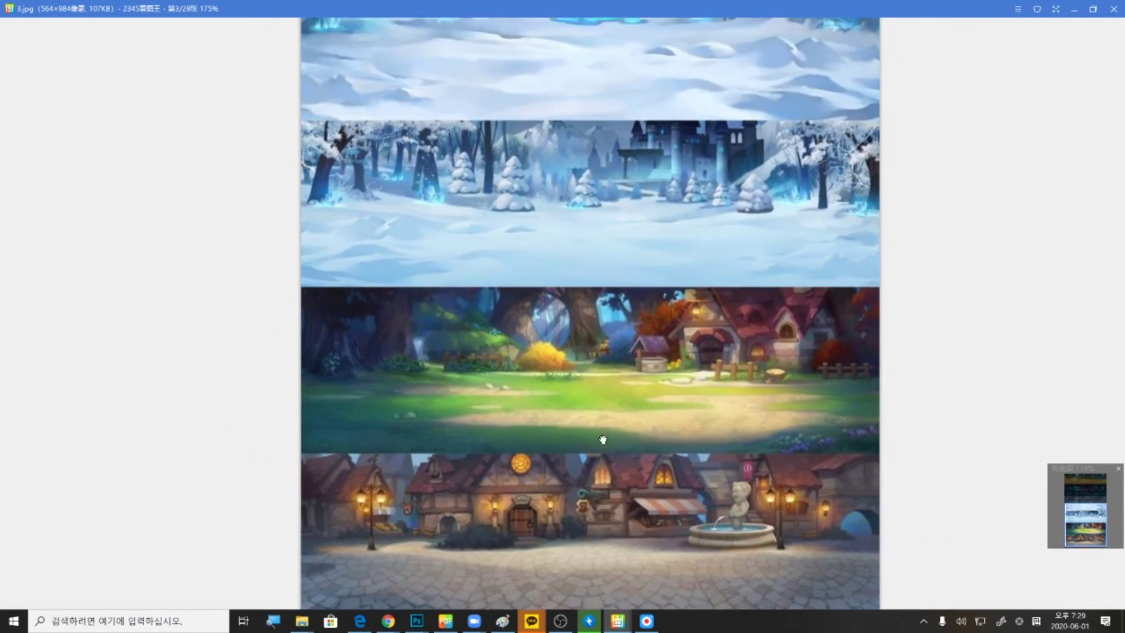
left_click_drag(603, 439, 589, 397)
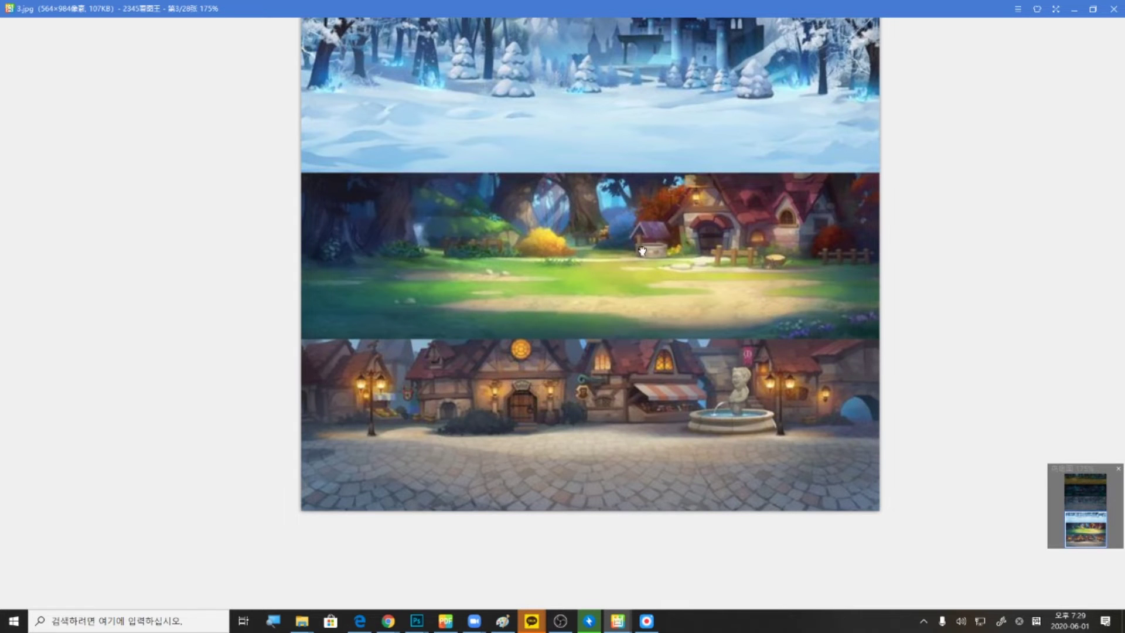
Examine the strips of 3.jpg upward from the snowy castle through the dark forest to the sunlit forest
scroll(642, 377, "up", 2)
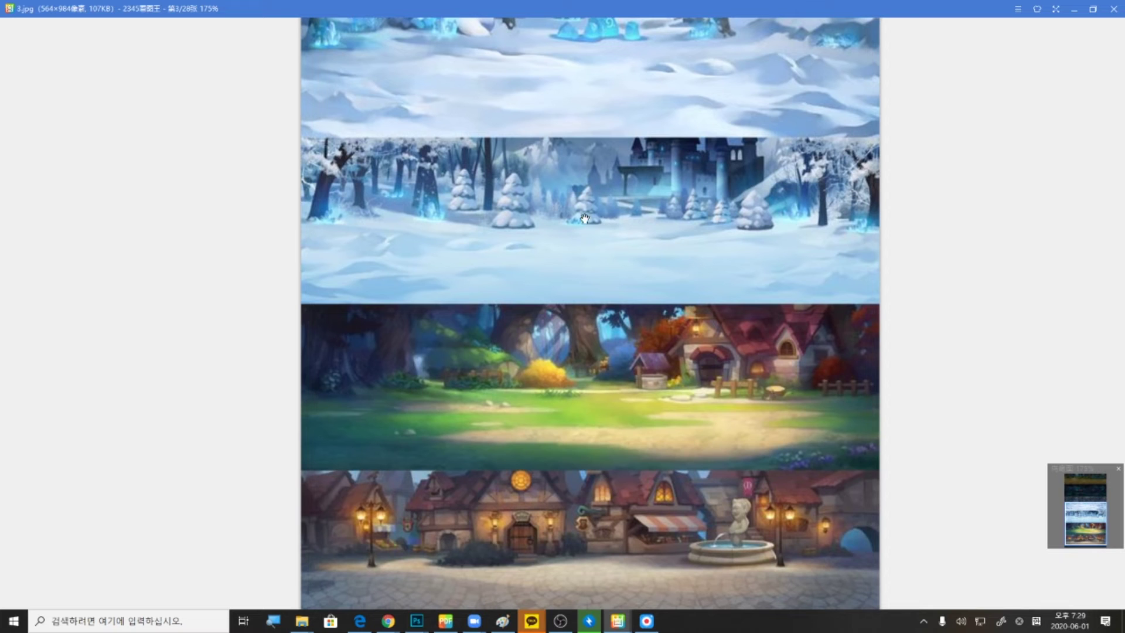
scroll(659, 267, "up", 2)
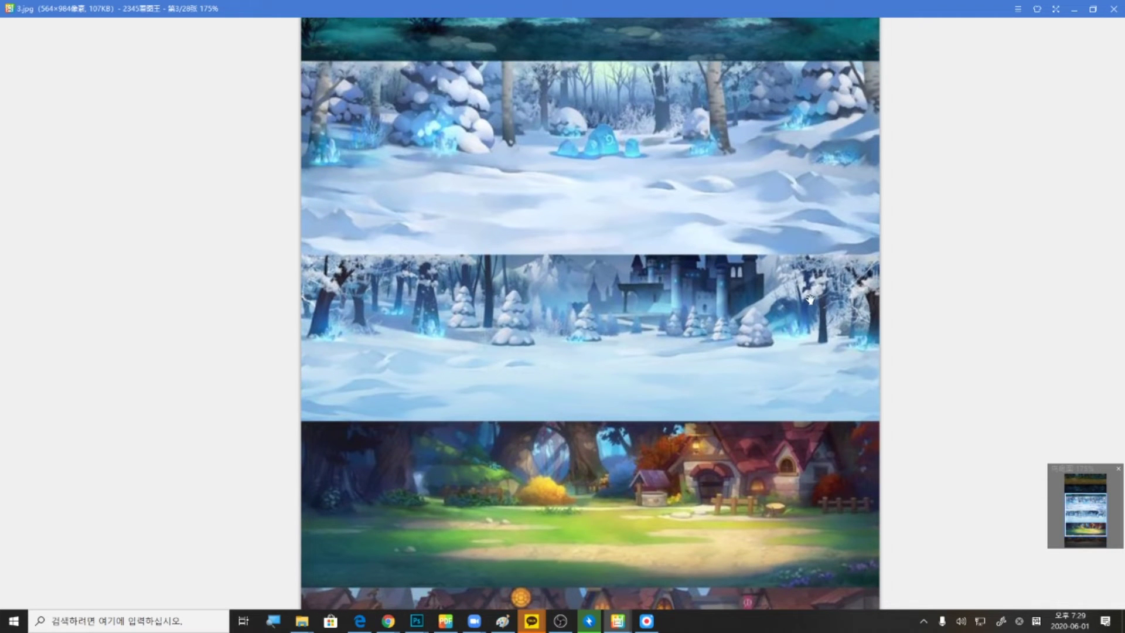
scroll(547, 237, "up", 2)
scroll(548, 236, "up", 2)
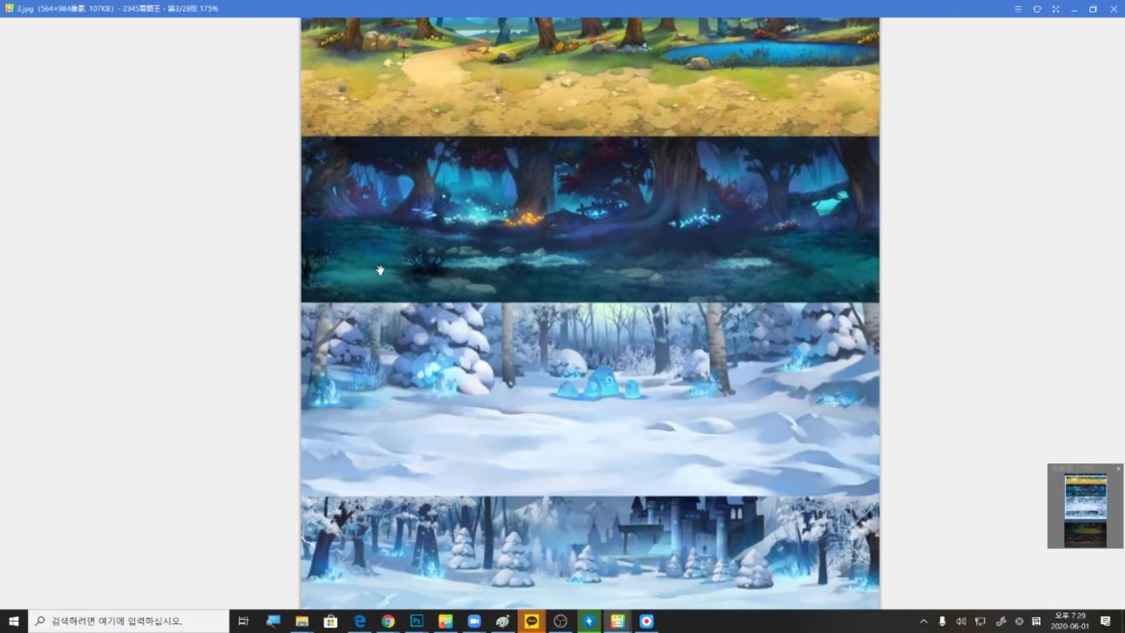
scroll(825, 247, "up", 2)
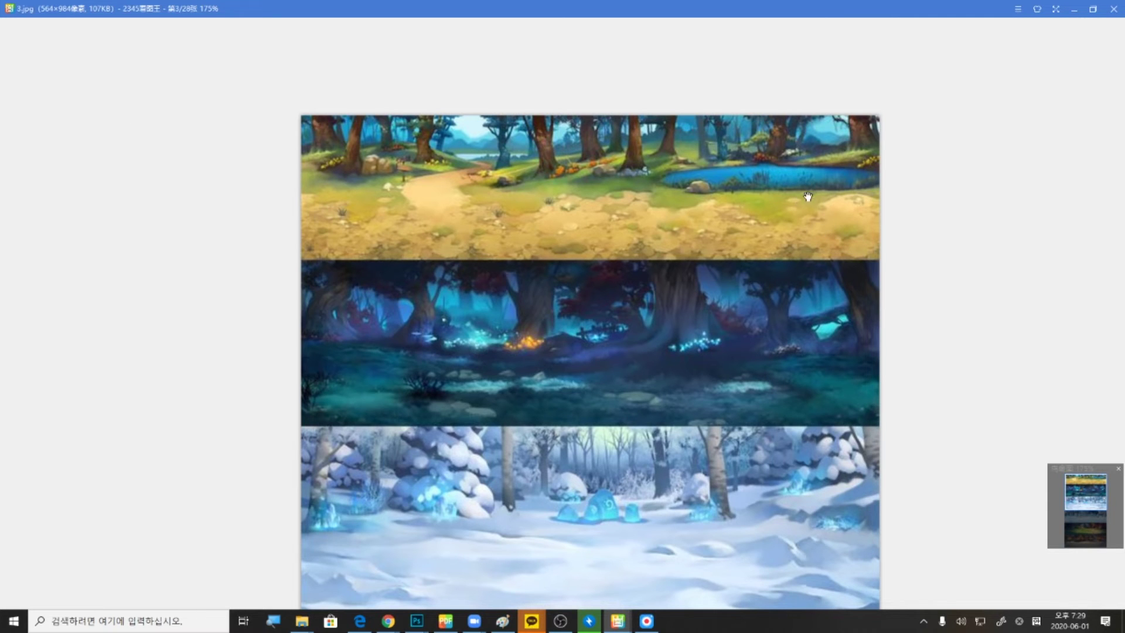
Enlarge 3.jpg to 352% to examine the sunlit and night forest strips, then reduce it to 200%
mouse_move(653, 138)
left_mouse_down()
mouse_move(652, 97)
mouse_move(655, 122)
left_mouse_up()
scroll(664, 141, "up", 3)
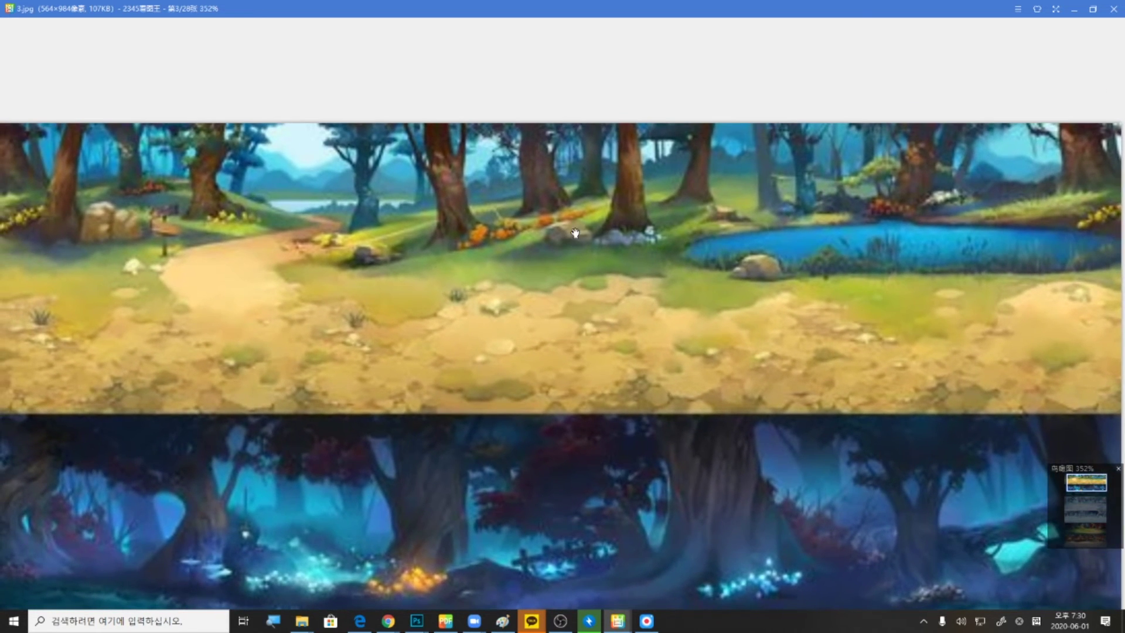
left_click_drag(576, 232, 650, 203)
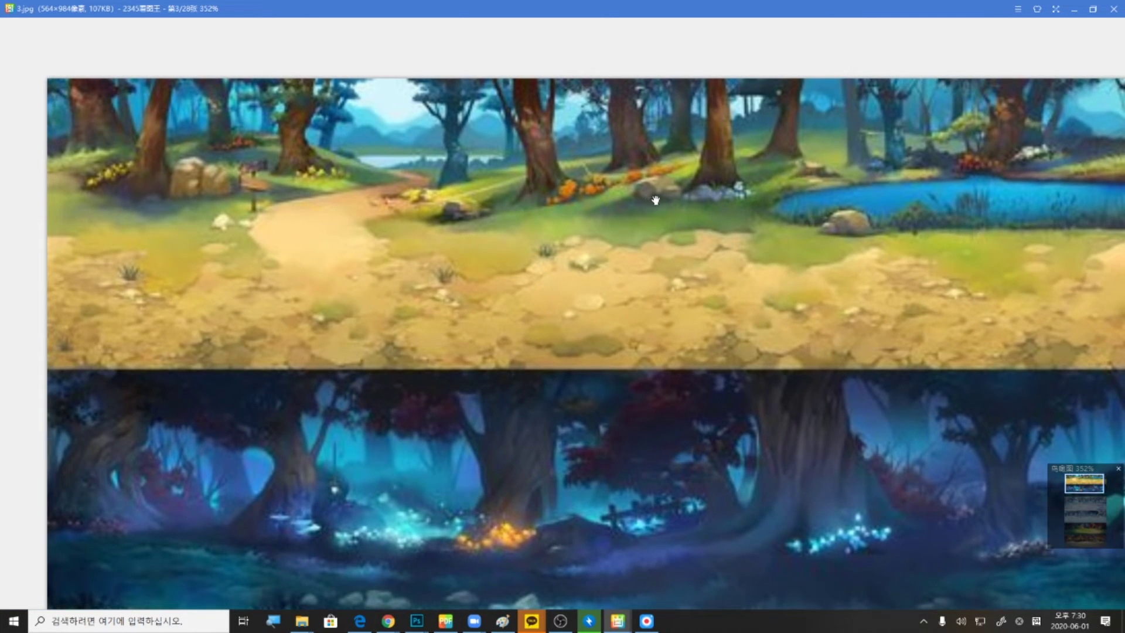
scroll(655, 201, "down", 1)
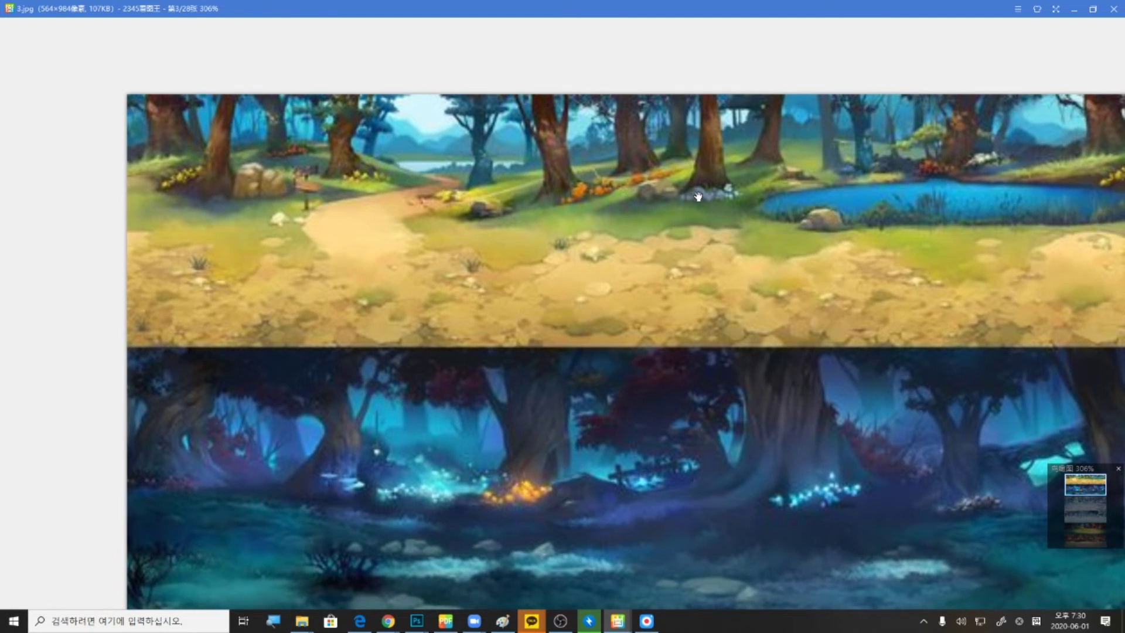
scroll(698, 196, "down", 1)
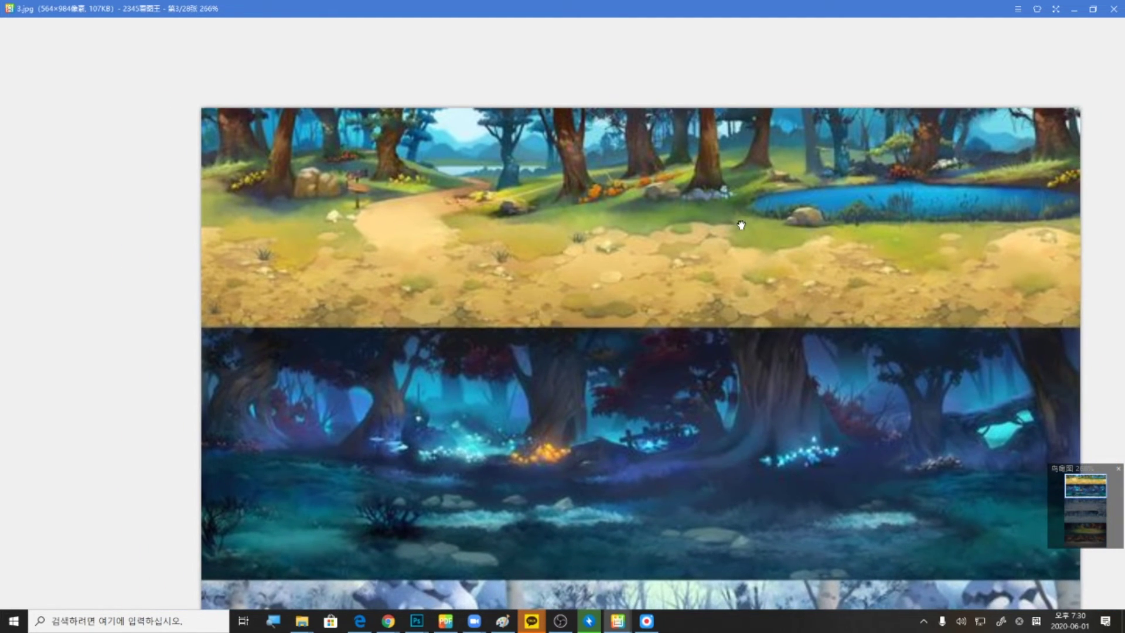
left_click_drag(742, 225, 711, 196)
scroll(709, 198, "down", 2)
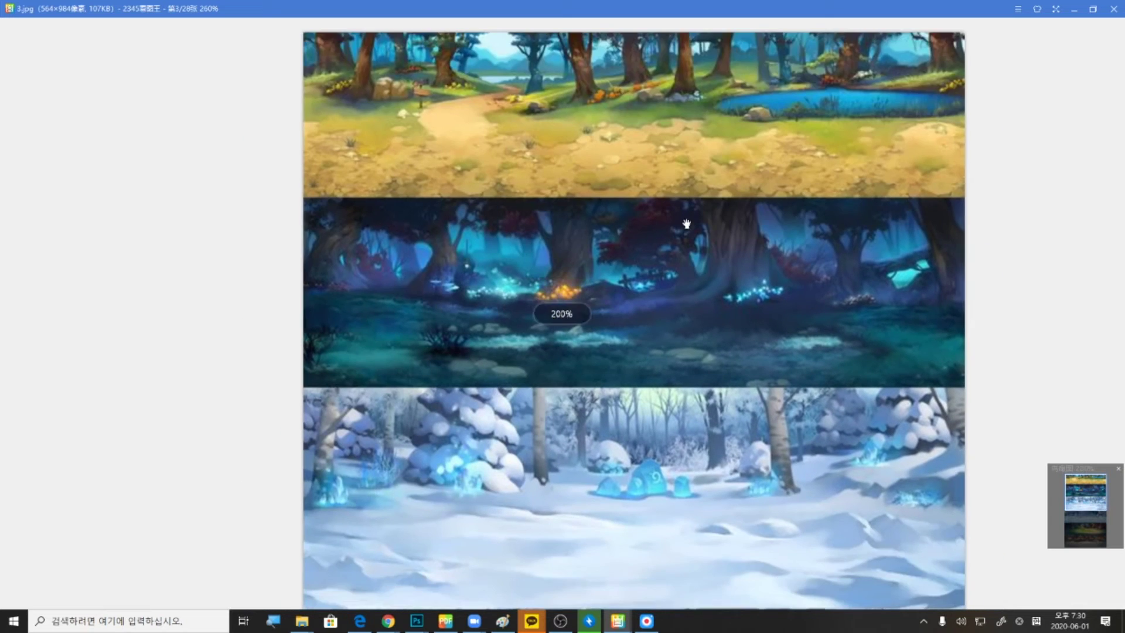
Examine the two snow strips of 3.jpg at 200%, followed by the cottage and town square strips
scroll(687, 235, "down", 5)
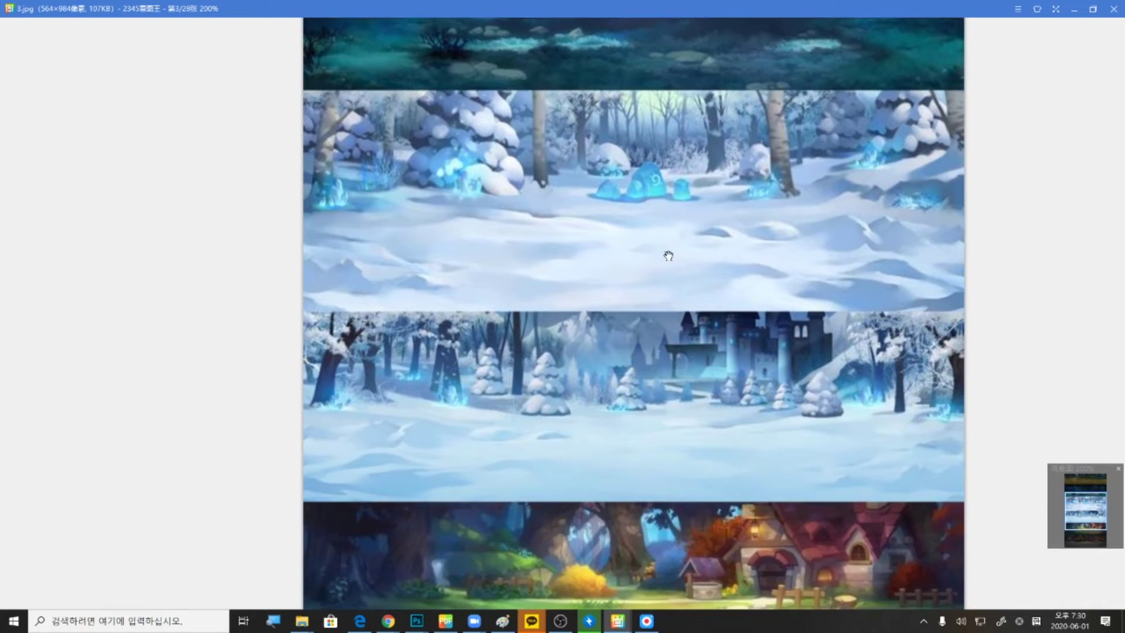
scroll(668, 256, "down", 3)
scroll(637, 180, "up", 2)
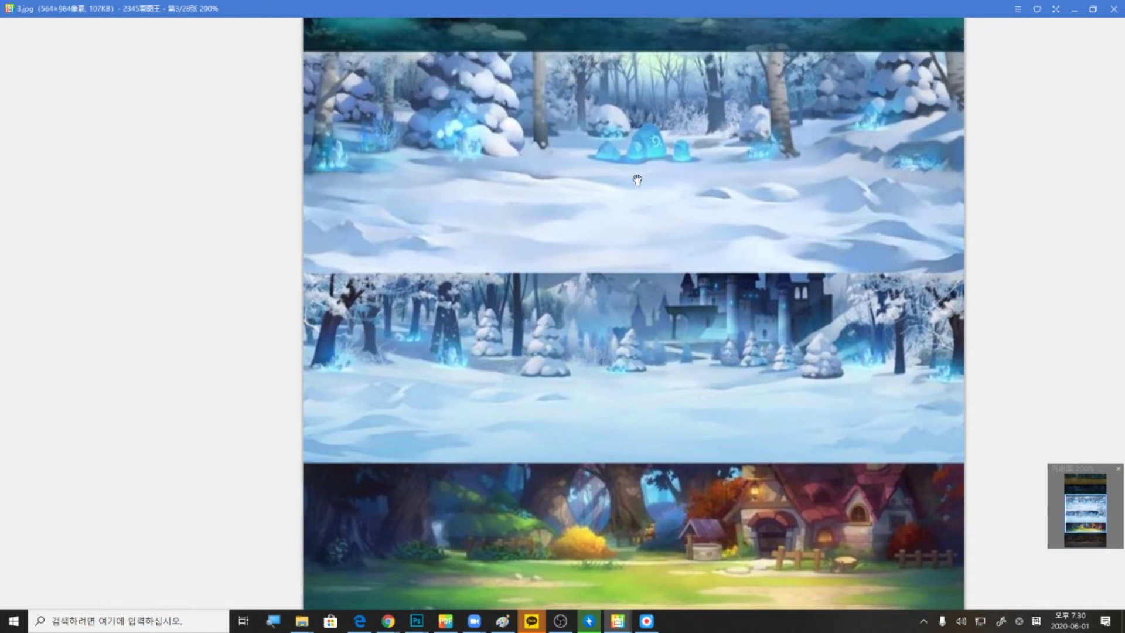
left_click_drag(633, 11, 434, 120)
double_click(434, 121)
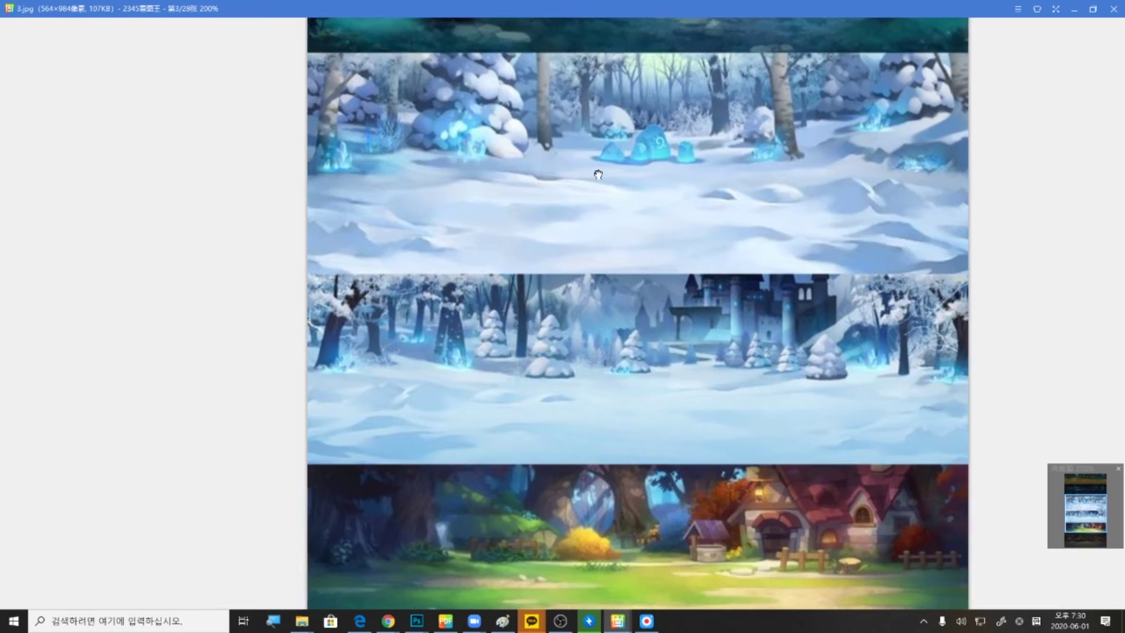
scroll(589, 176, "down", 5)
scroll(571, 241, "down", 2)
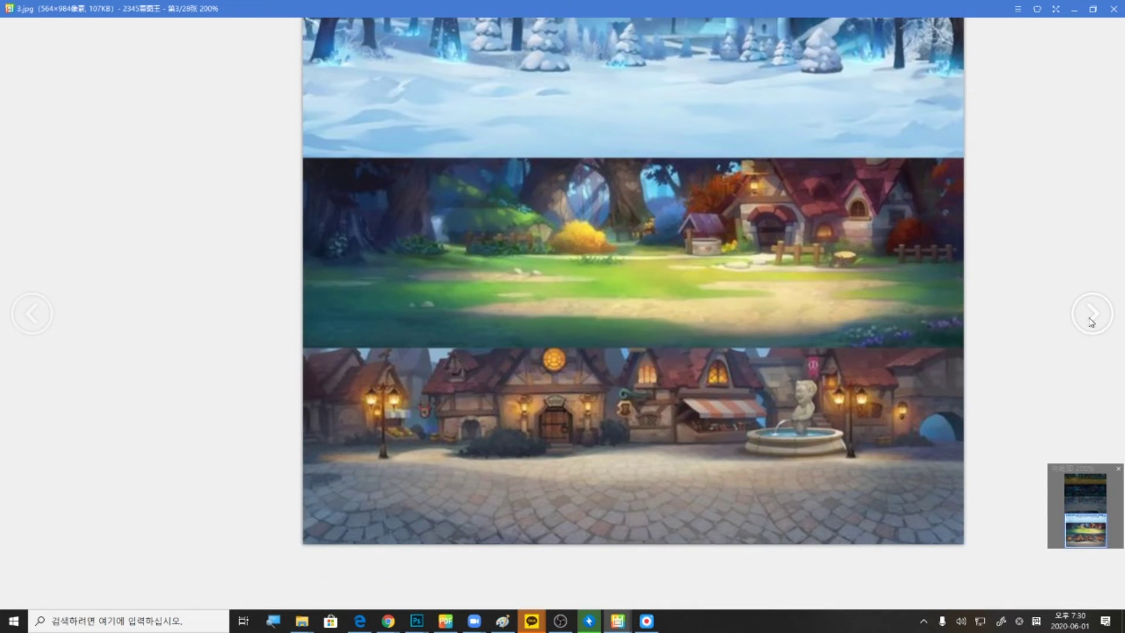
Look through the reference images from 4.jpg to 8.jpg, returning once to 3.jpg to compare it with 4.jpg
left_click(1085, 301)
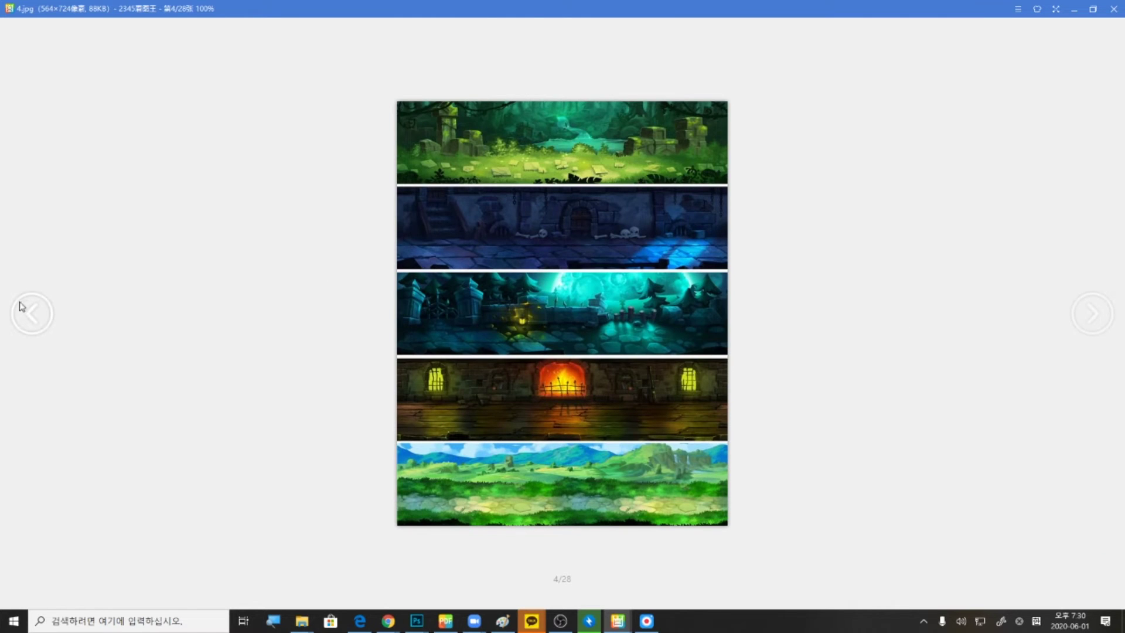
left_click(28, 320)
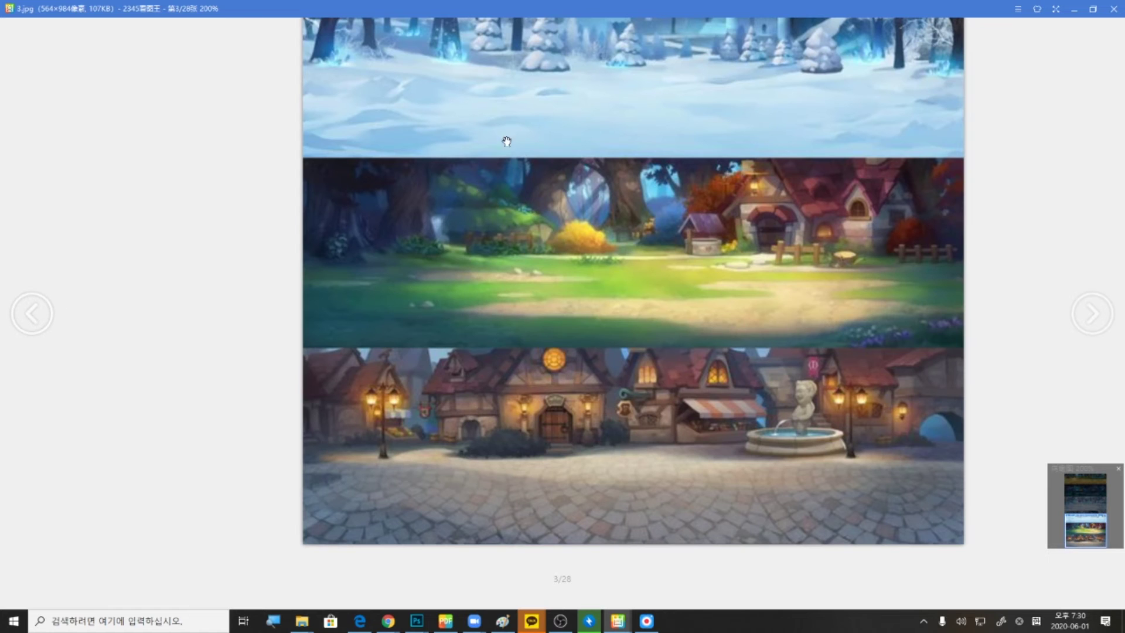
left_click(1091, 322)
left_click(1093, 323)
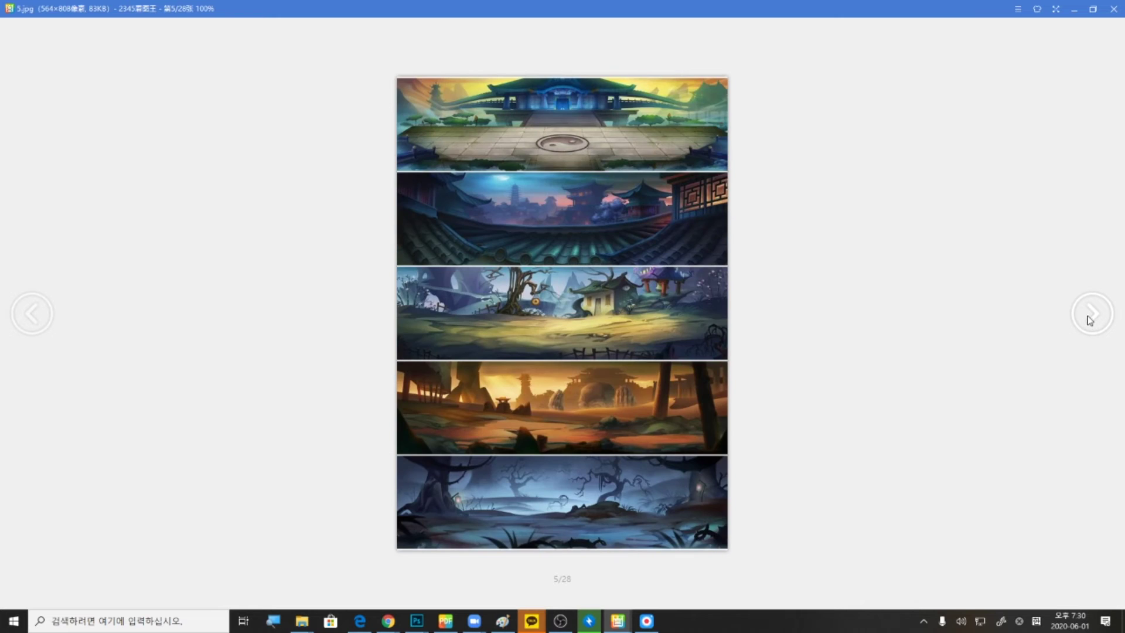
left_click(1094, 315)
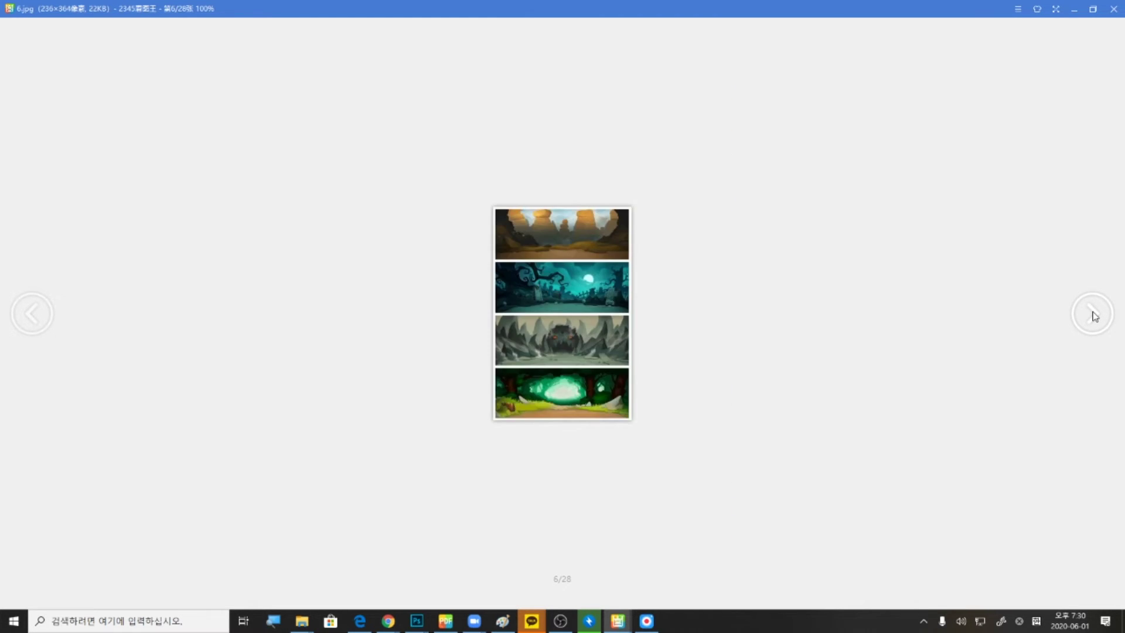
left_click(1094, 315)
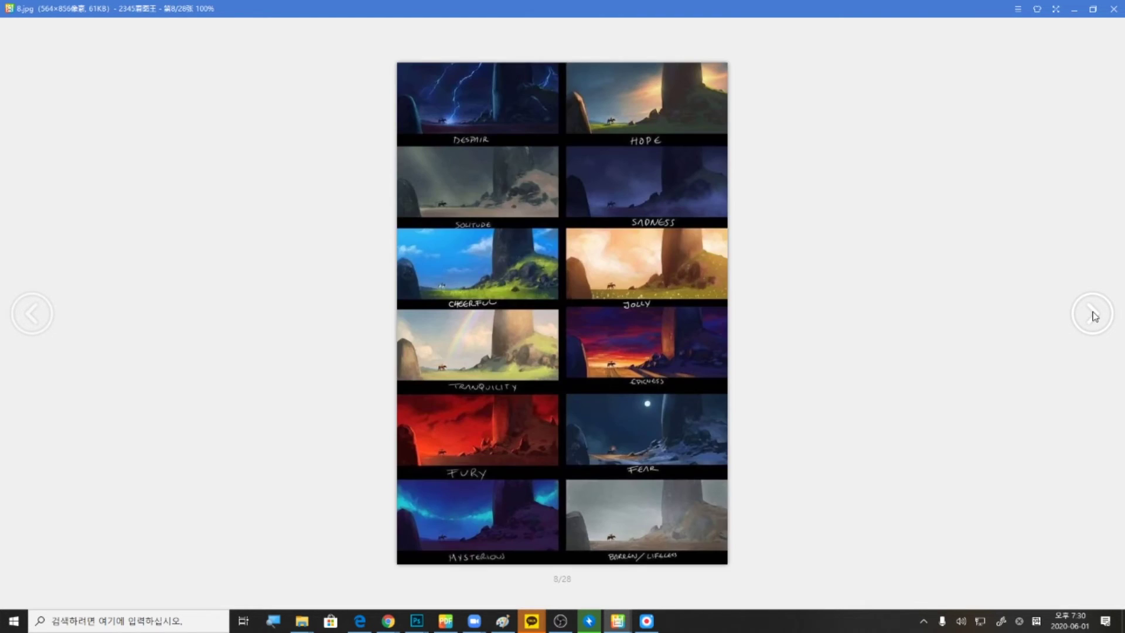
Skip ahead to 10.jpg and enlarge it to 231% to examine the lava scene and the mushroom cave draft
left_click(1093, 315)
left_click(1094, 315)
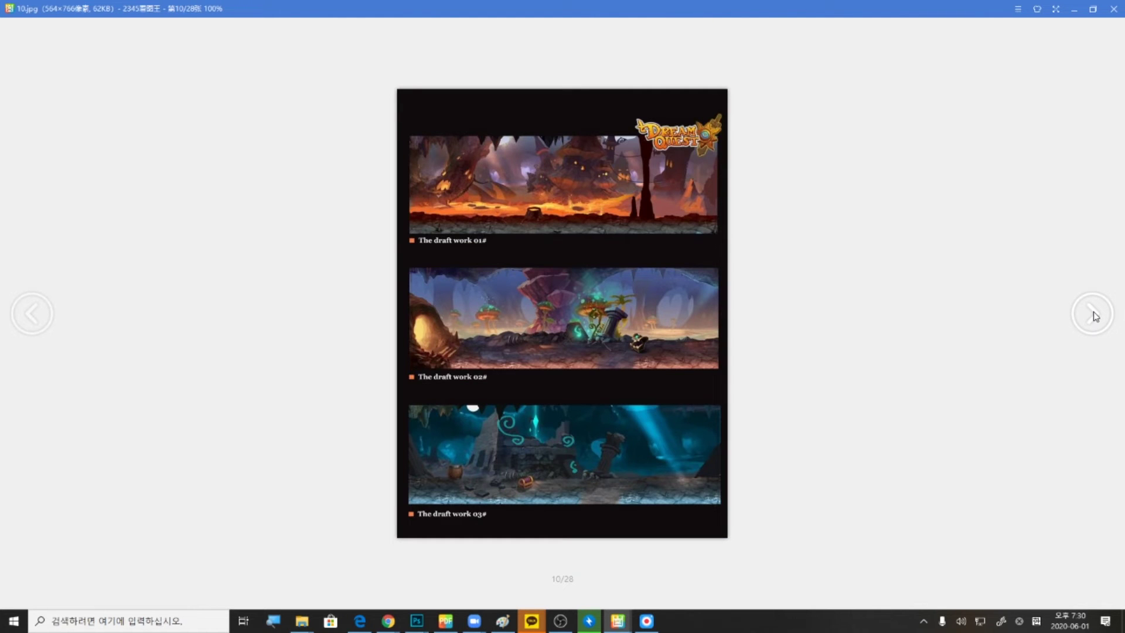
scroll(648, 318, "up", 3)
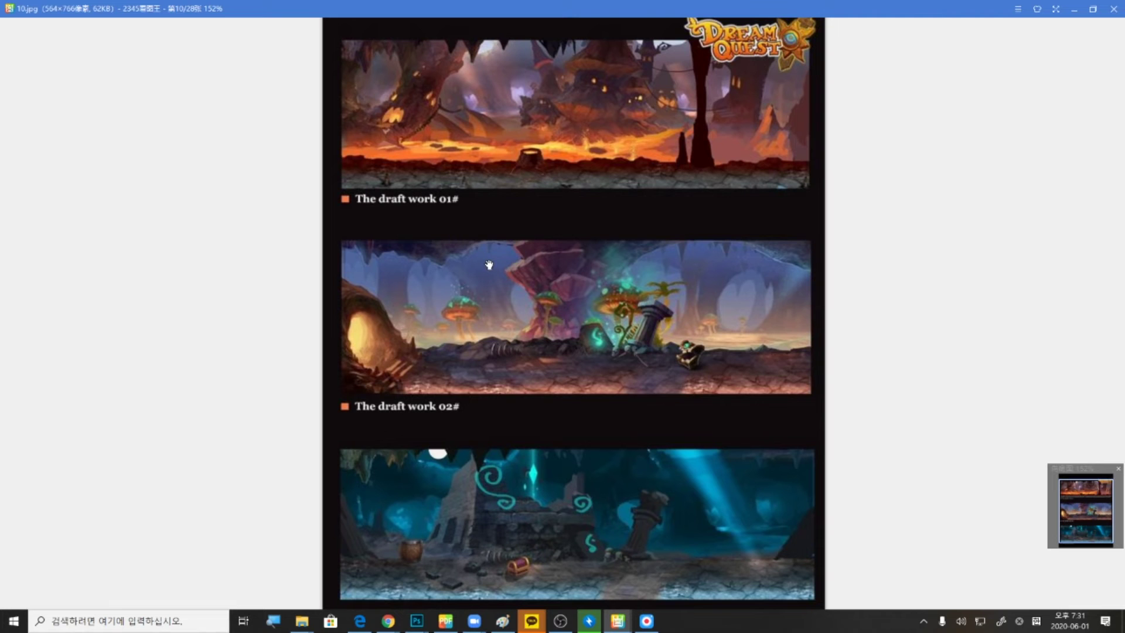
scroll(541, 246, "up", 3)
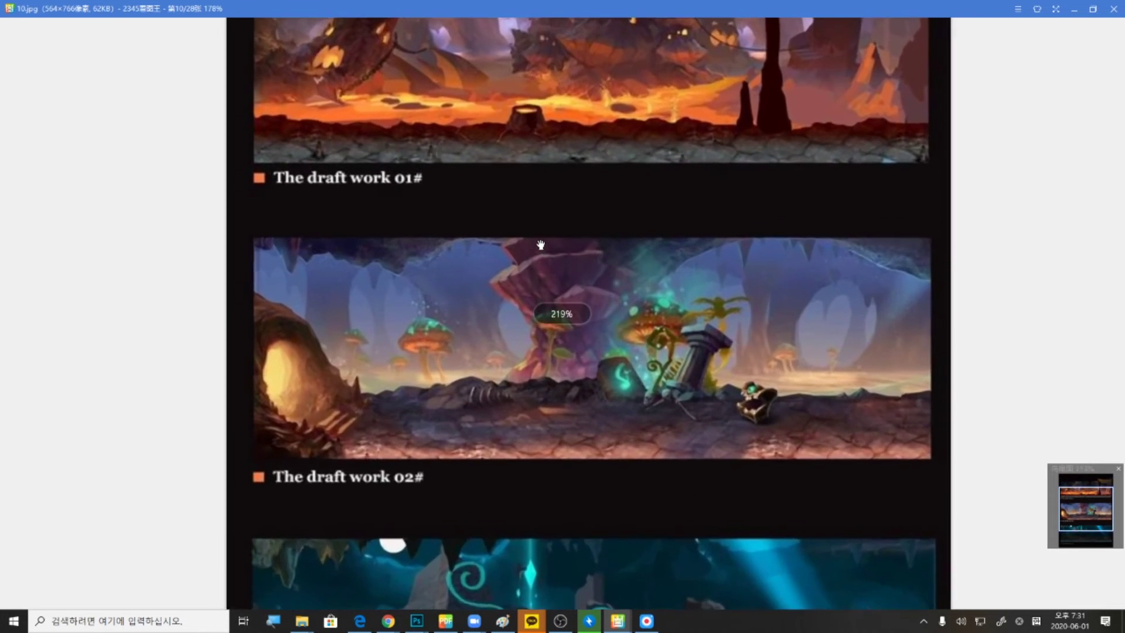
scroll(540, 246, "up", 1)
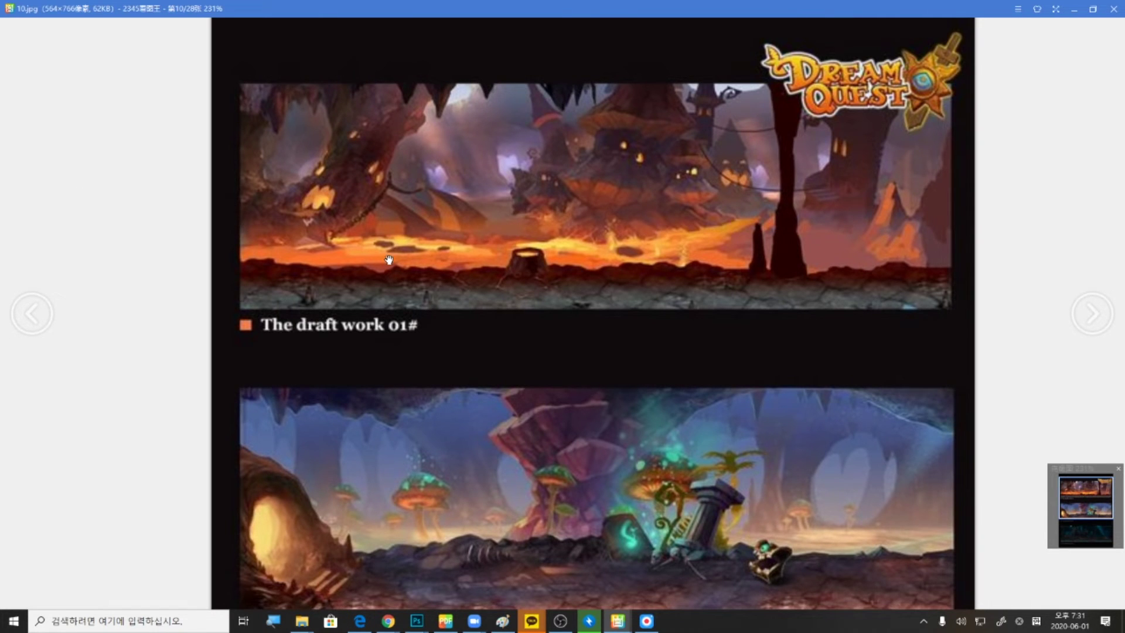
Compare the three draft scenes of 10.jpg at 175%, from the lava cave down to the blue ruins and back
scroll(389, 261, "down", 3)
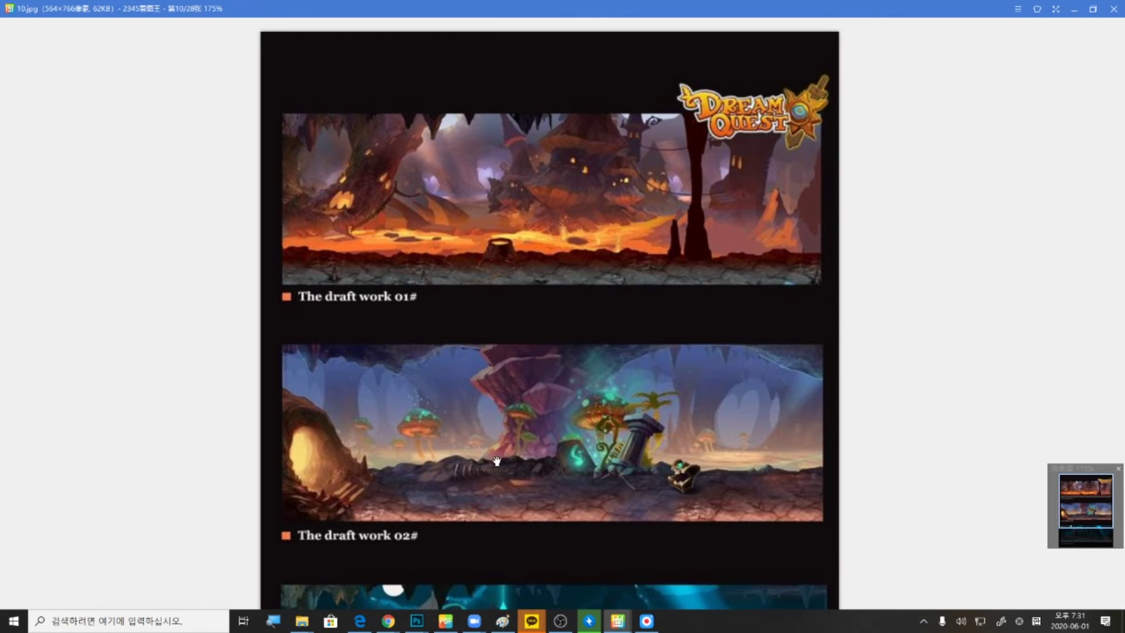
scroll(500, 385, "down", 3)
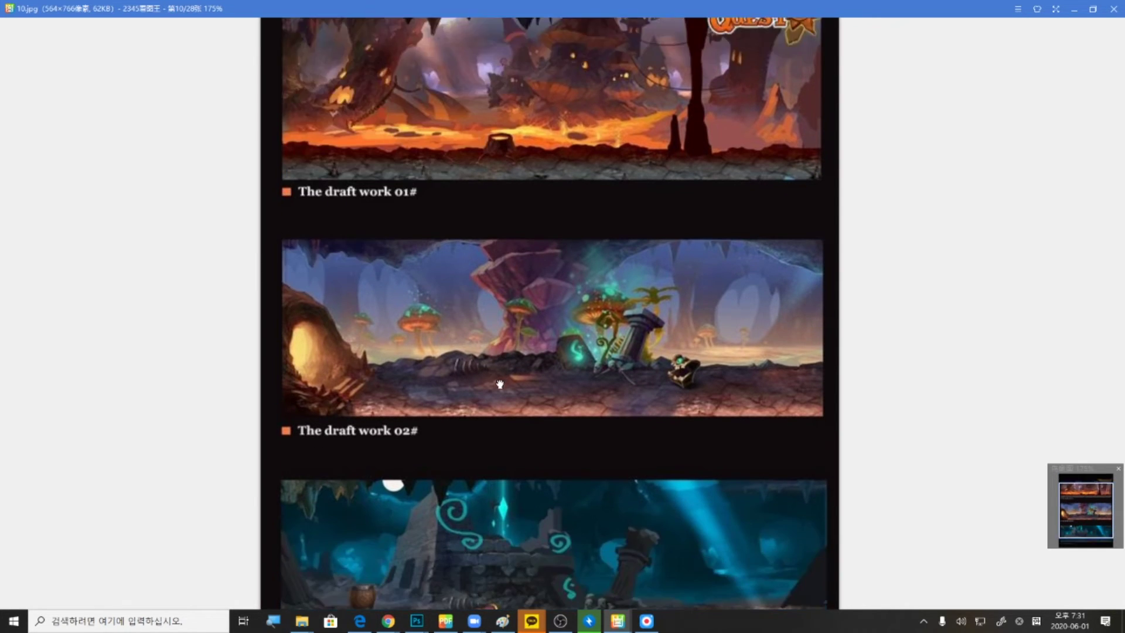
scroll(504, 383, "down", 5)
scroll(540, 388, "up", 4)
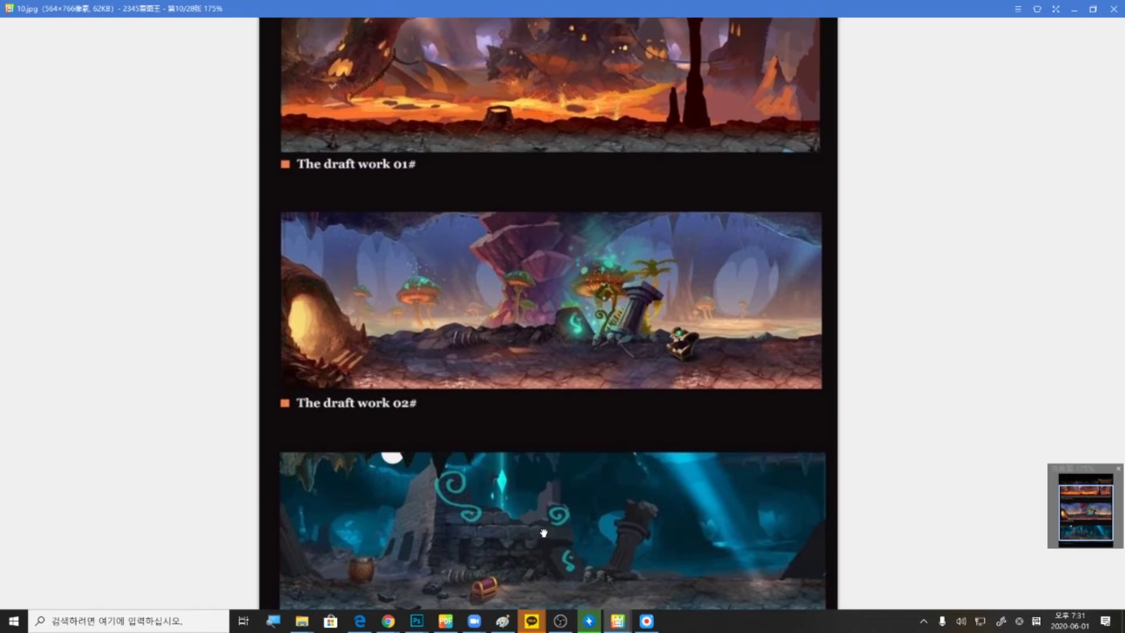
scroll(543, 533, "up", 5)
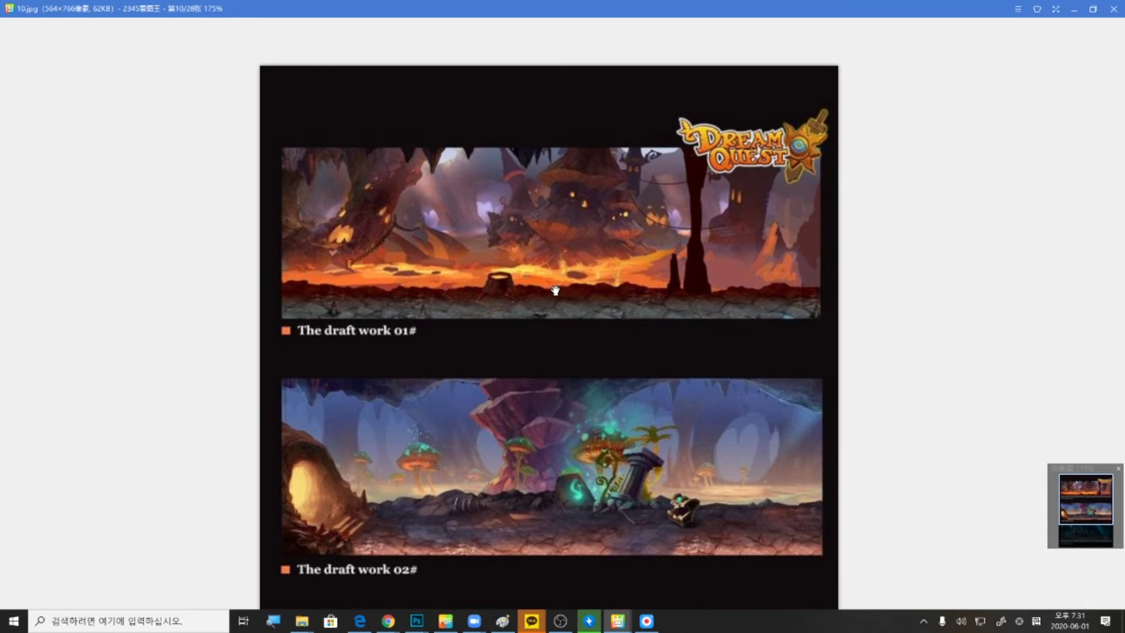
Study the lava scene of 10.jpg at 231%, then reduce the image to 100%
scroll(565, 276, "up", 3)
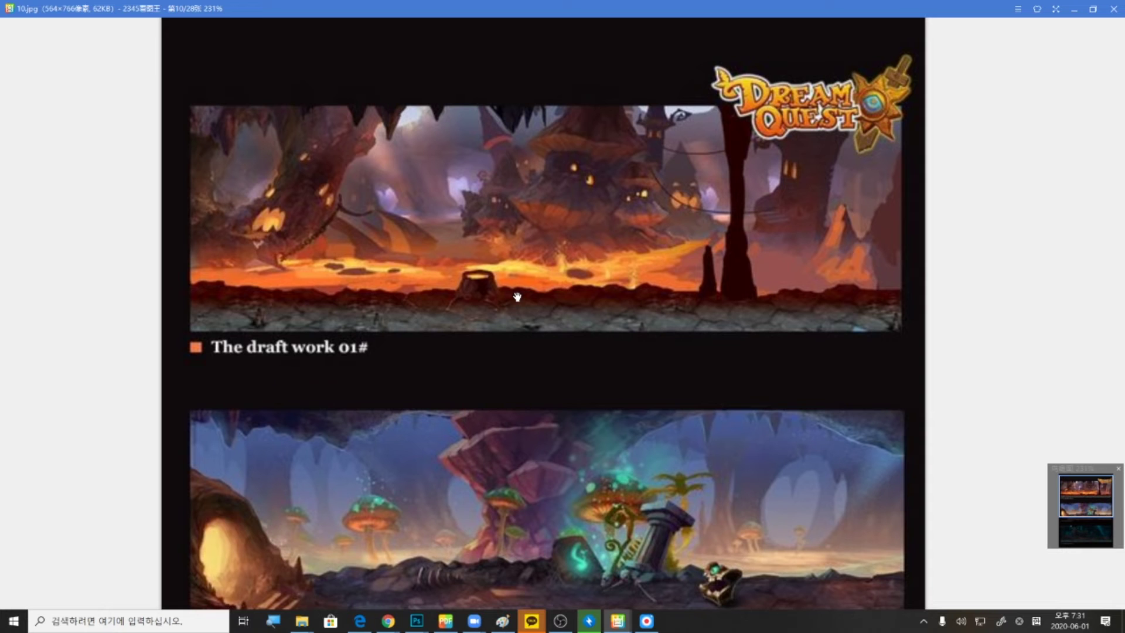
scroll(684, 471, "down", 2)
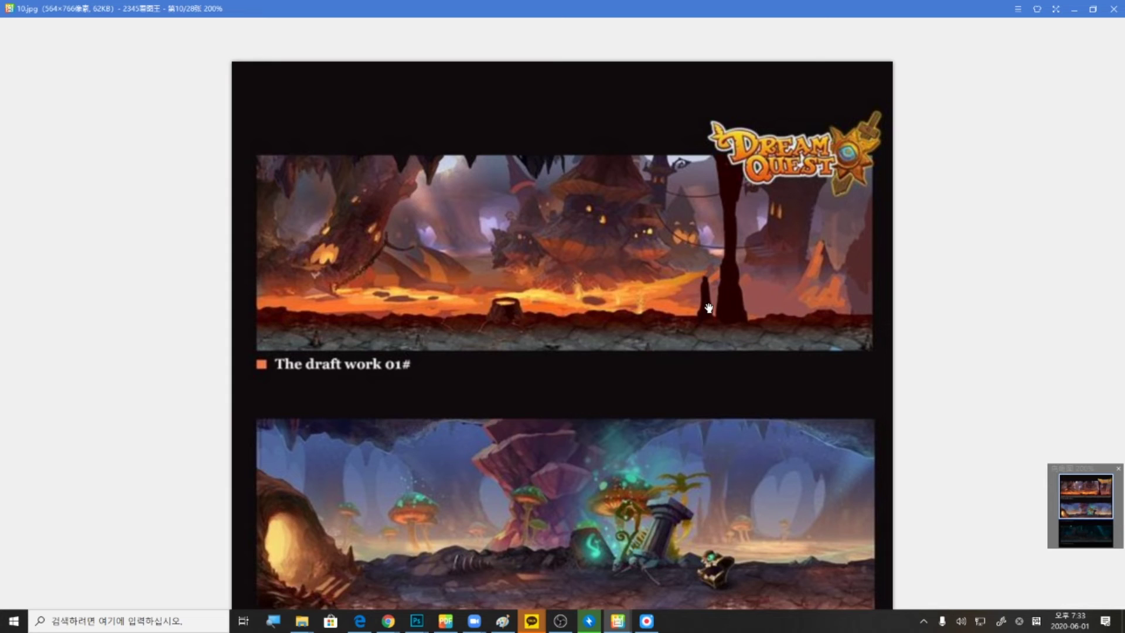
scroll(460, 428, "down", 4)
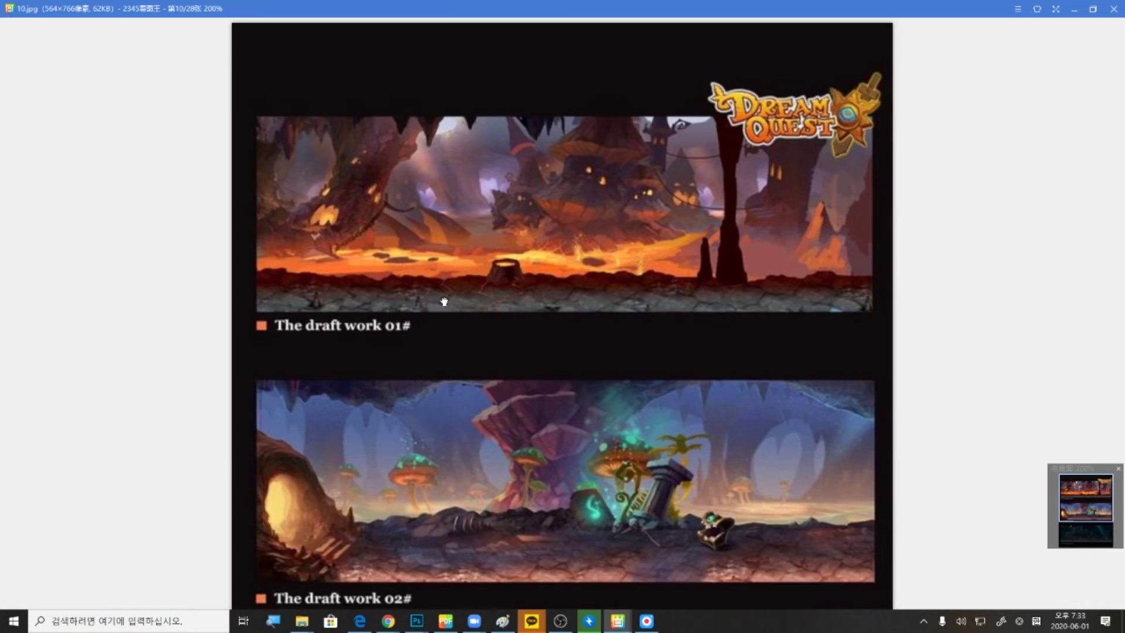
scroll(454, 410, "down", 3)
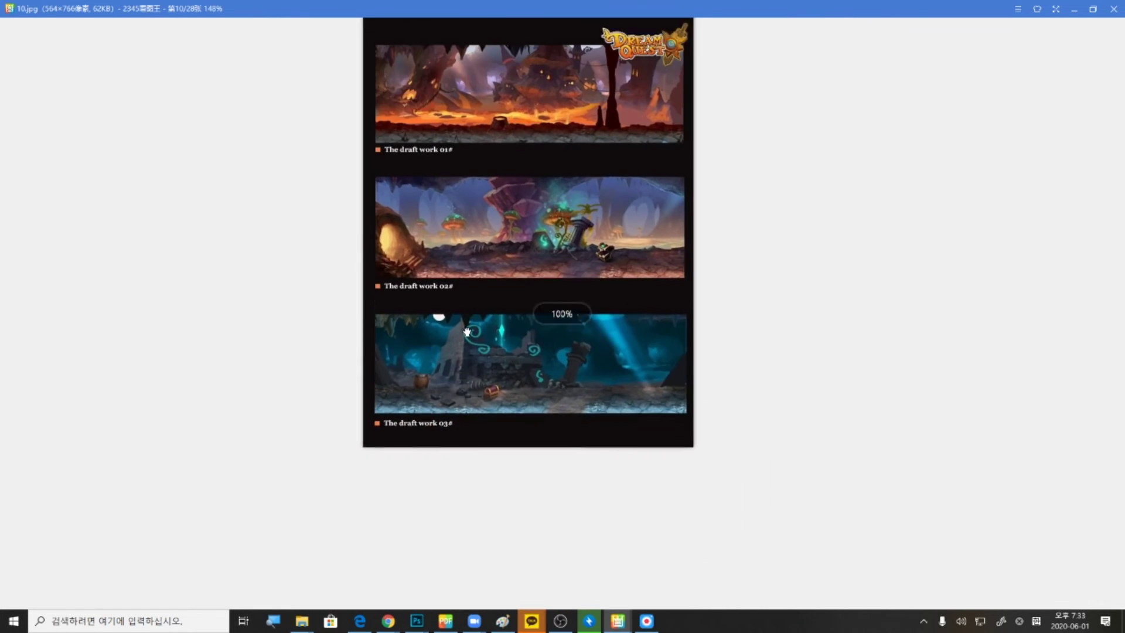
Look briefly at 11.jpg, then examine the ground cross-section strips of 12.jpg at 152%
left_click(1096, 319)
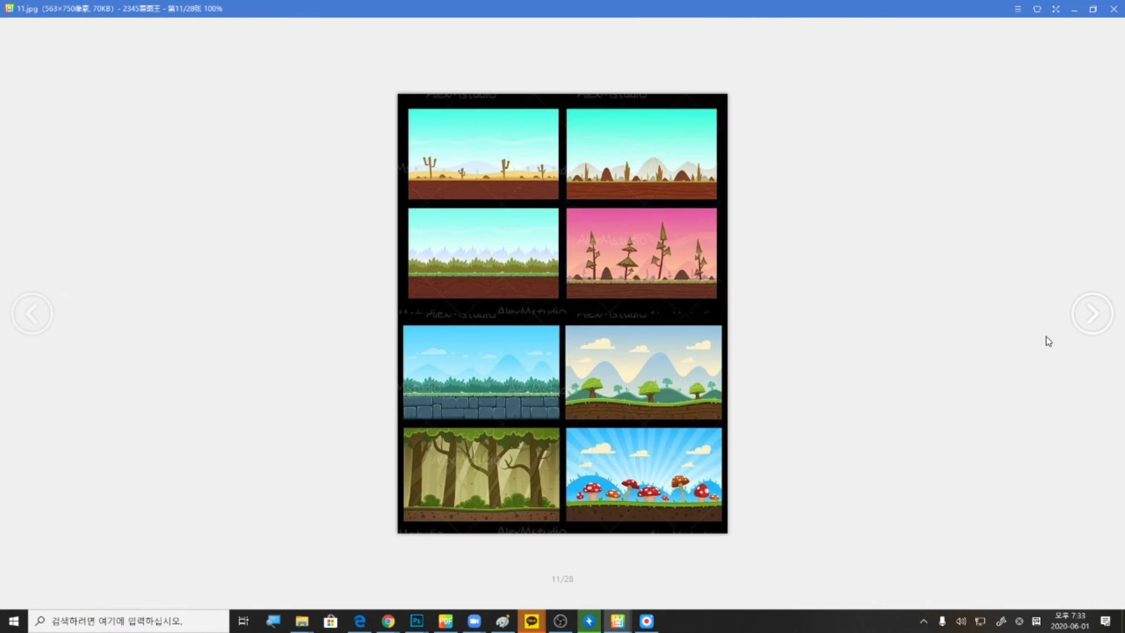
scroll(649, 374, "up", 2)
left_click(1105, 322)
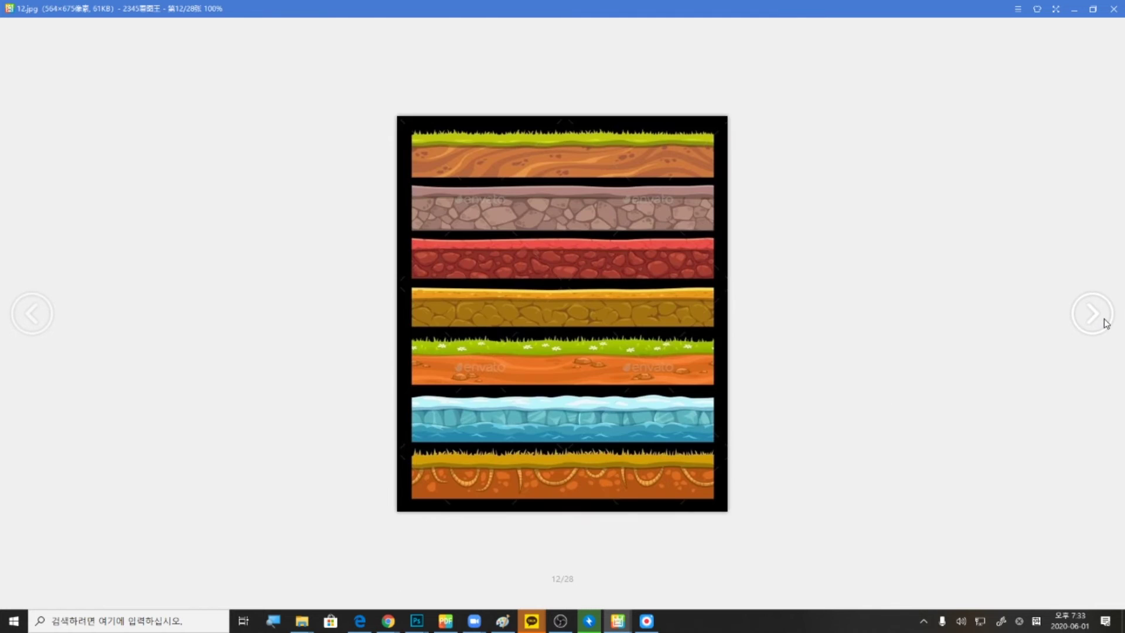
scroll(957, 326, "up", 4)
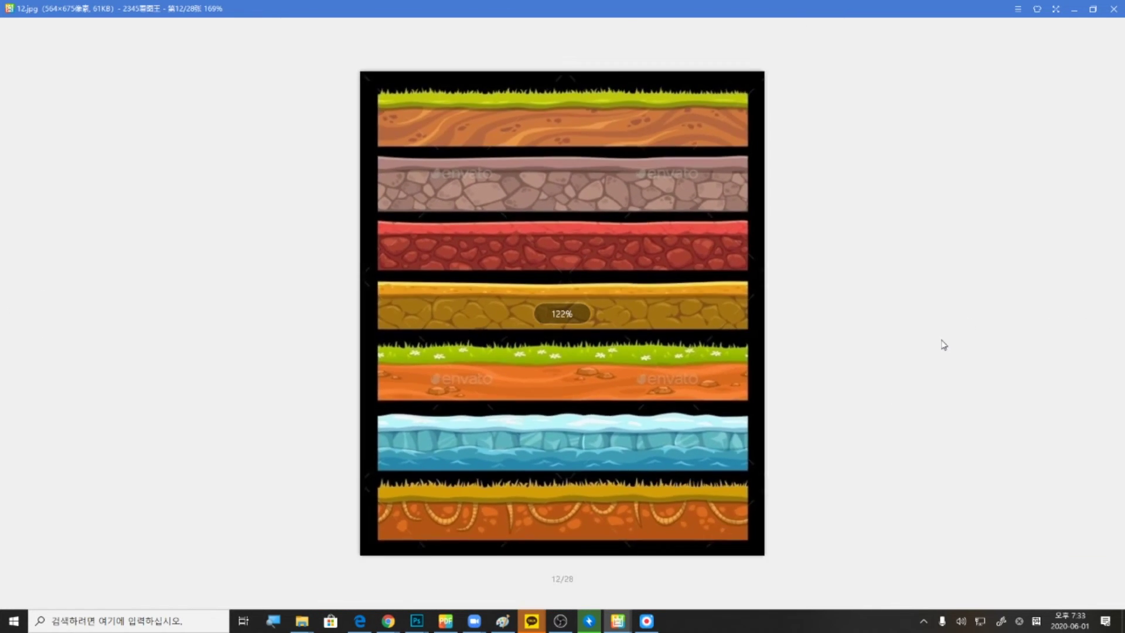
scroll(944, 345, "down", 1)
scroll(940, 347, "up", 3)
left_click_drag(795, 315, 780, 332)
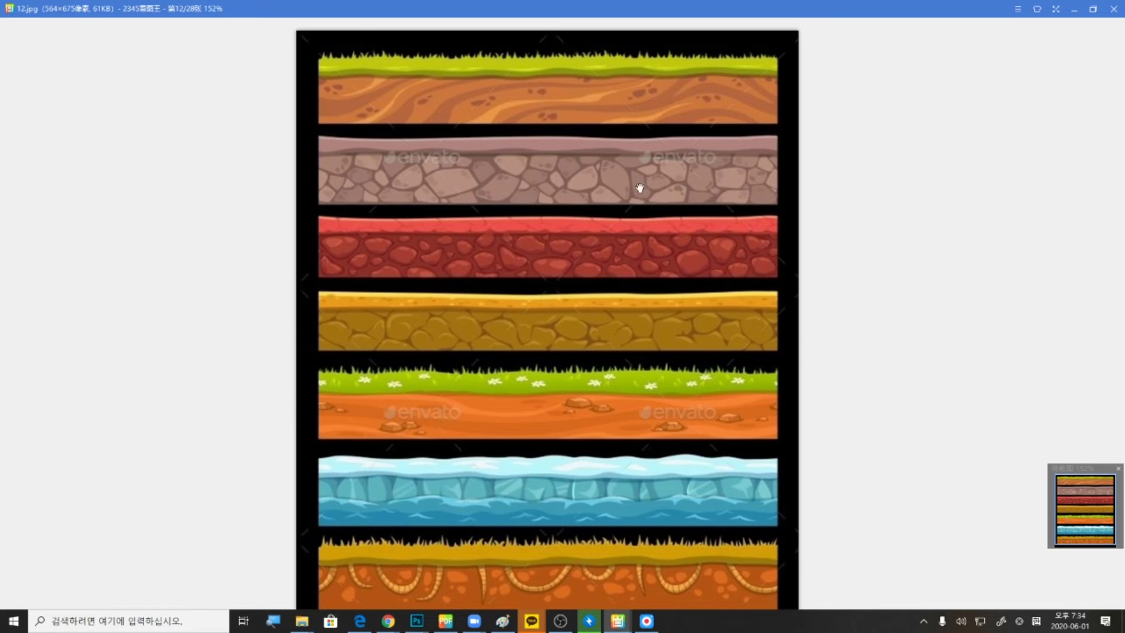
Open 13.jpg and enlarge it to 200% to examine the bamboo and pine forest scenes
left_click(1092, 300)
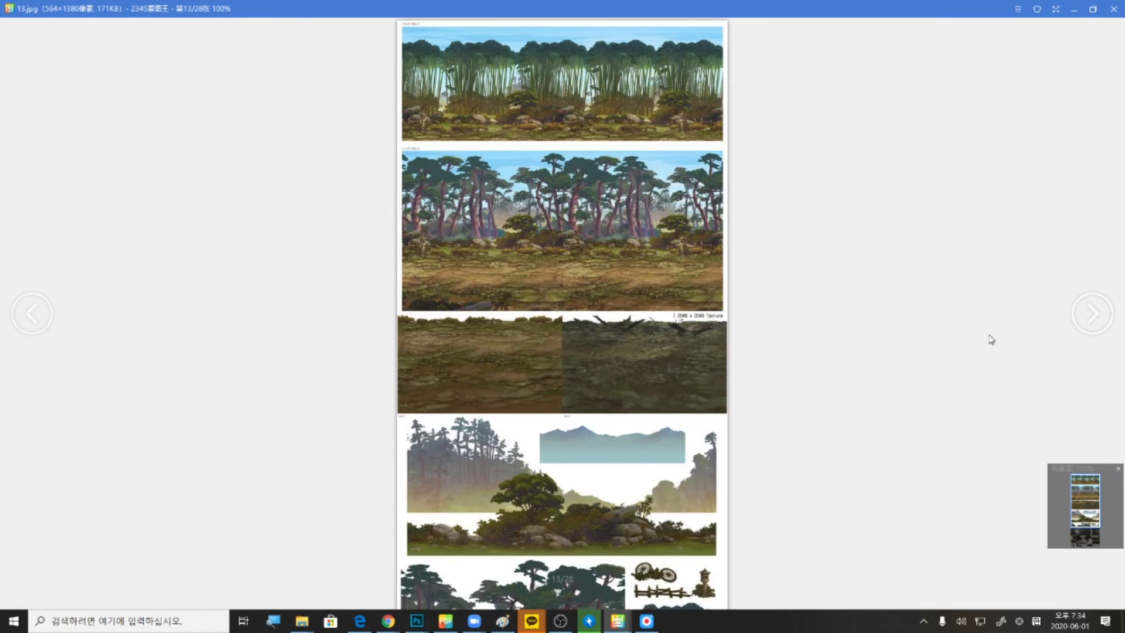
scroll(723, 345, "up", 5)
scroll(724, 335, "up", 4)
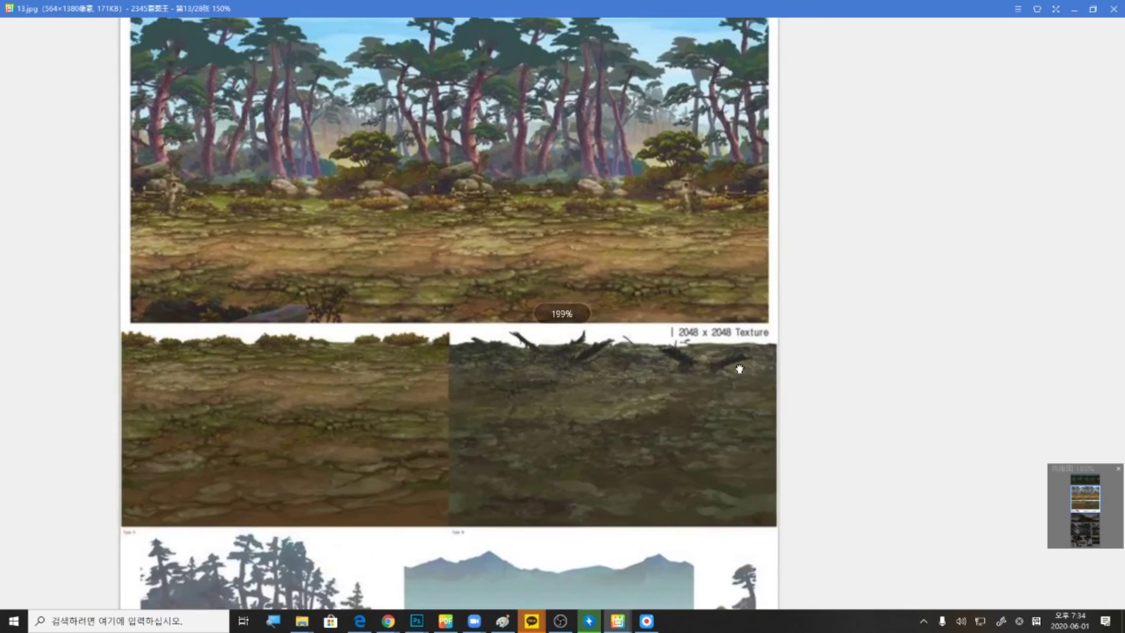
left_click_drag(708, 340, 688, 449)
left_click_drag(652, 329, 655, 338)
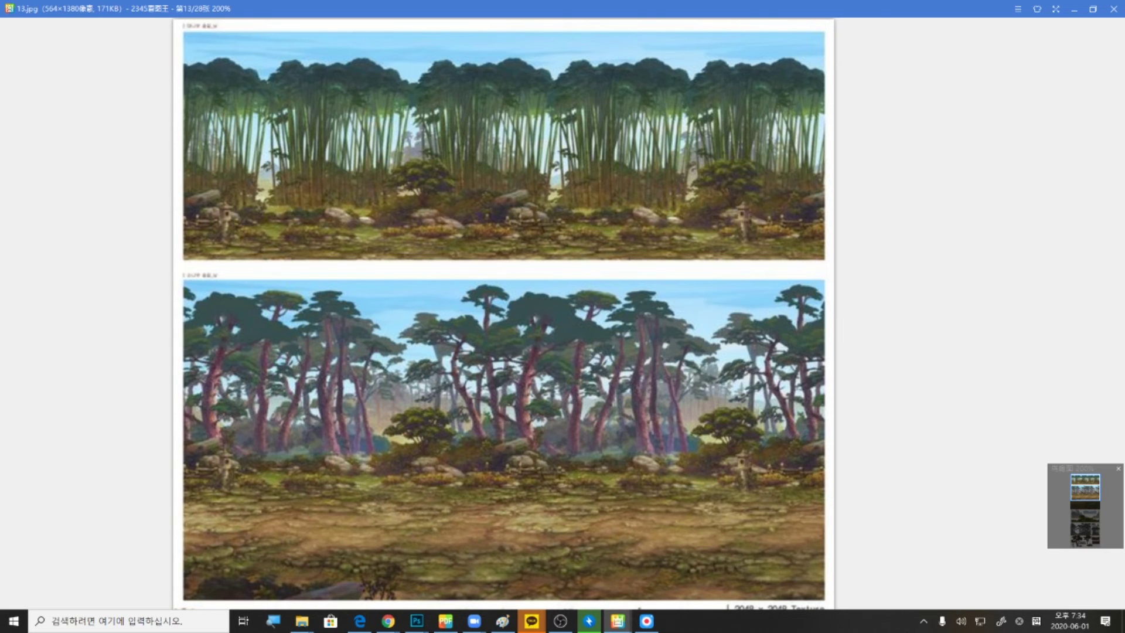
Examine the ground textures, separated background layers, trees, rocks and fences in the lower part of 13.jpg
scroll(575, 455, "down", 5)
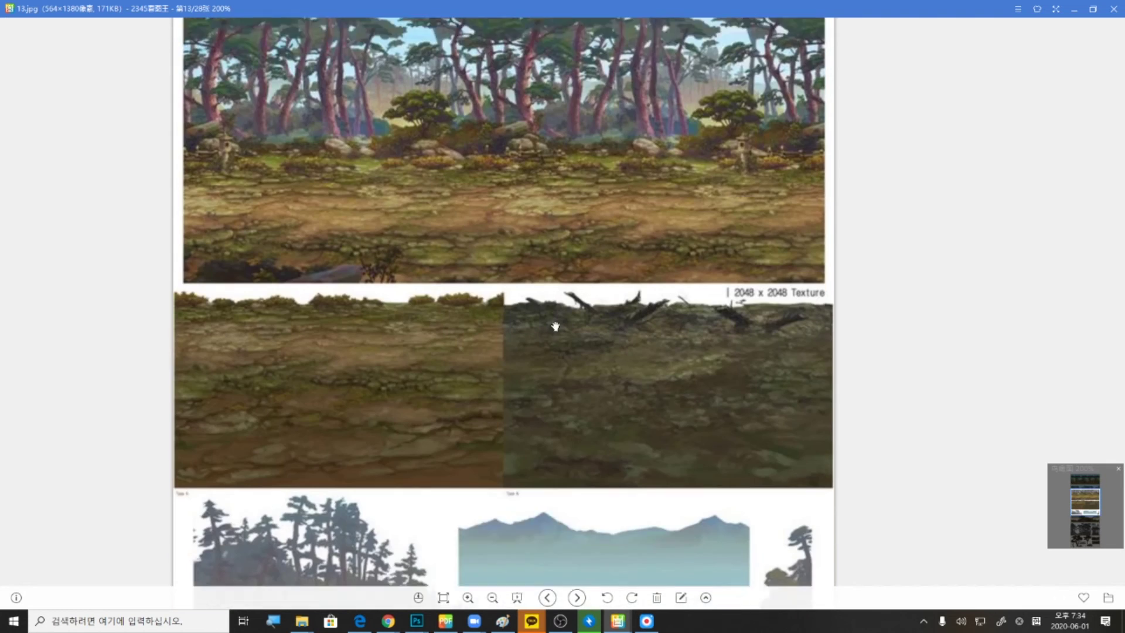
scroll(556, 326, "down", 8)
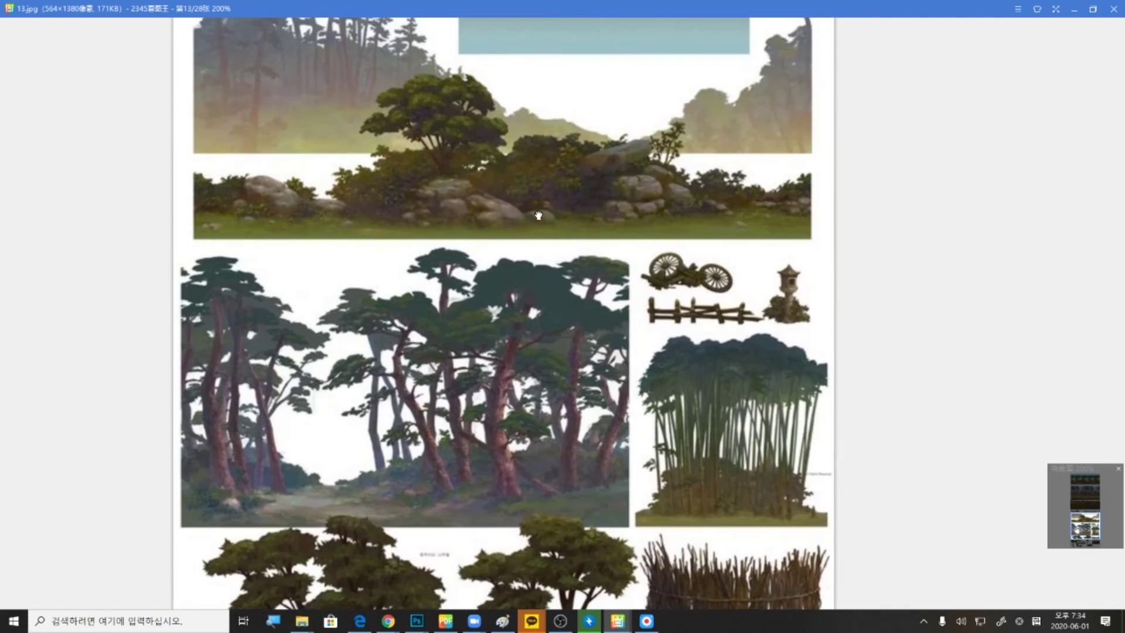
scroll(539, 215, "down", 4)
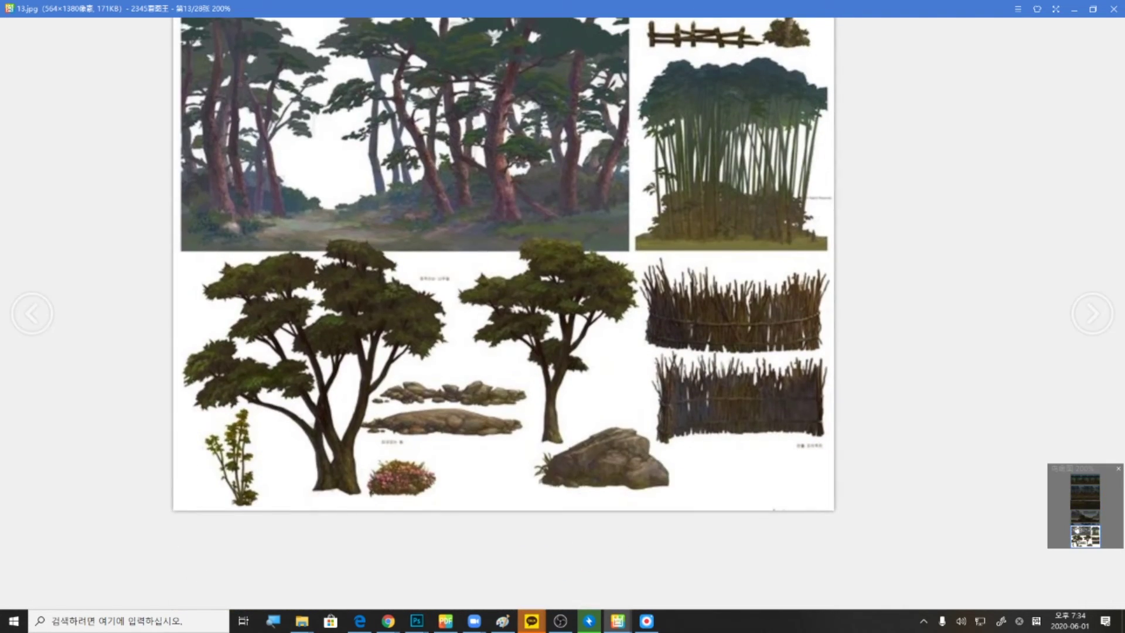
Examine the rock formations of 14.jpg at 152%, followed by the sunset and night lake scenes of 15.jpg at 231%
left_click(1091, 323)
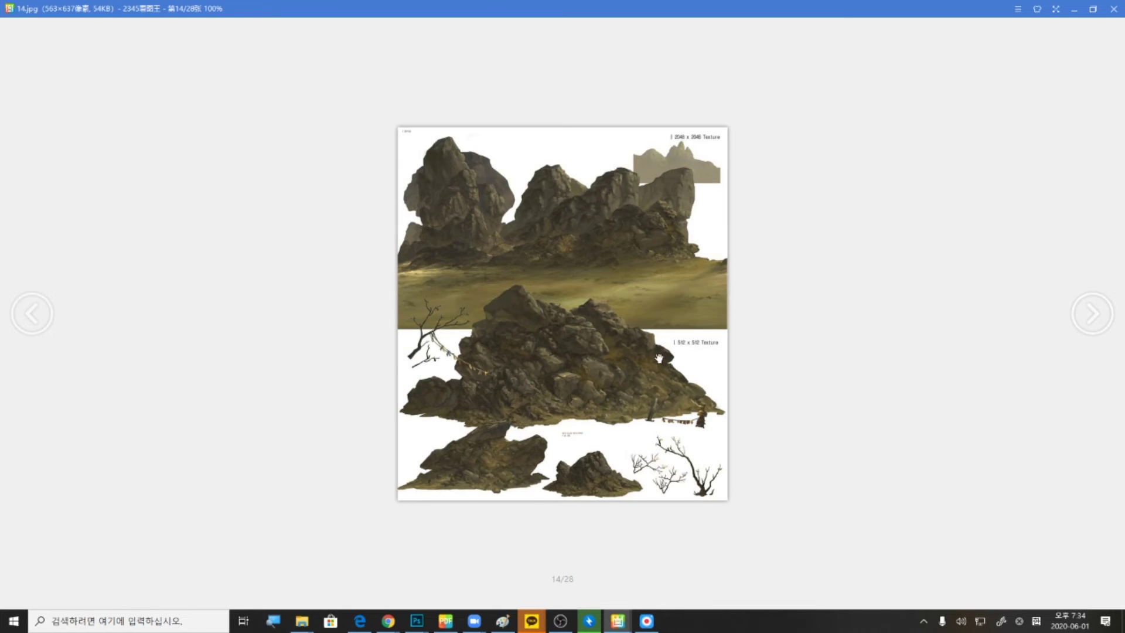
scroll(659, 358, "up", 5)
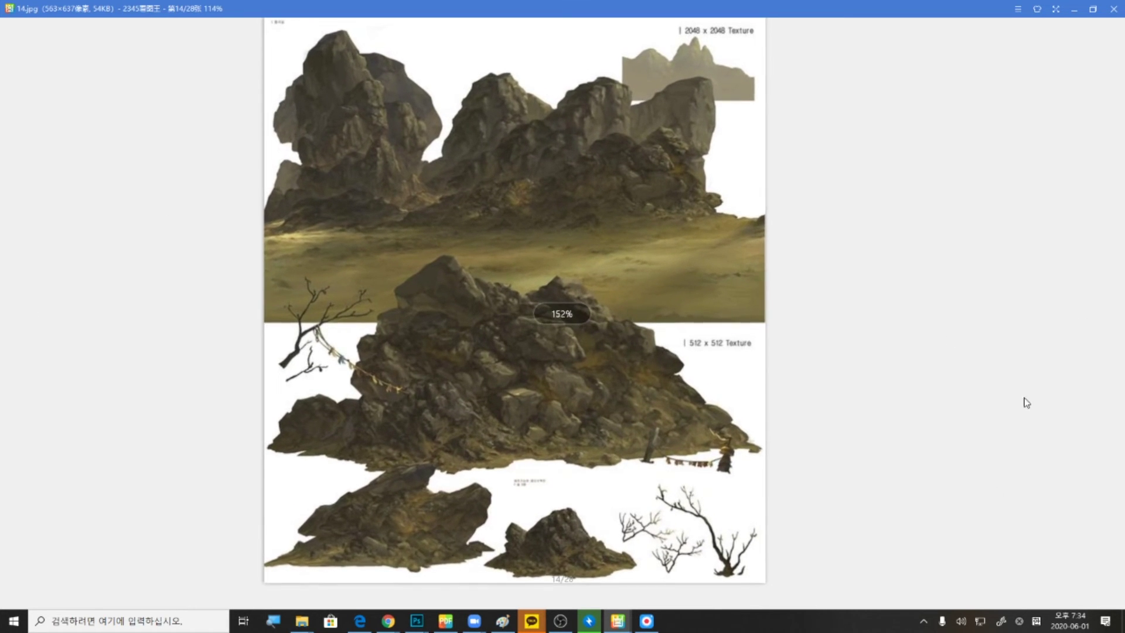
left_click(1096, 326)
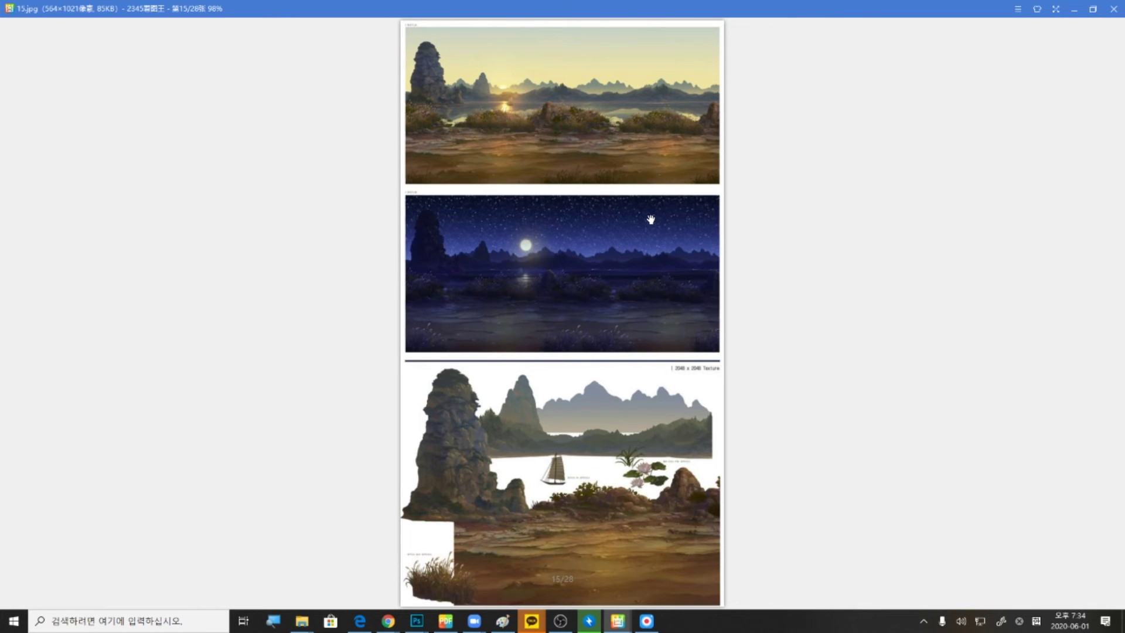
scroll(650, 221, "up", 3)
scroll(542, 221, "up", 3)
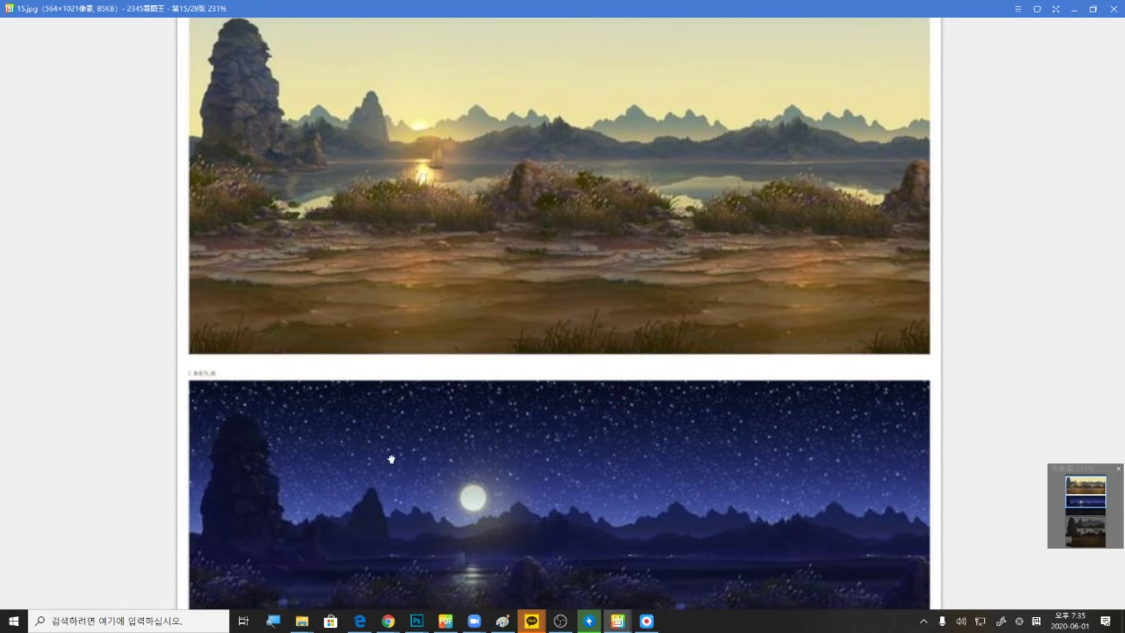
Examine the night lake scene of 15.jpg and the separated mountain, boat, lotus and ground elements below it
scroll(542, 465, "down", 3)
scroll(557, 429, "down", 5)
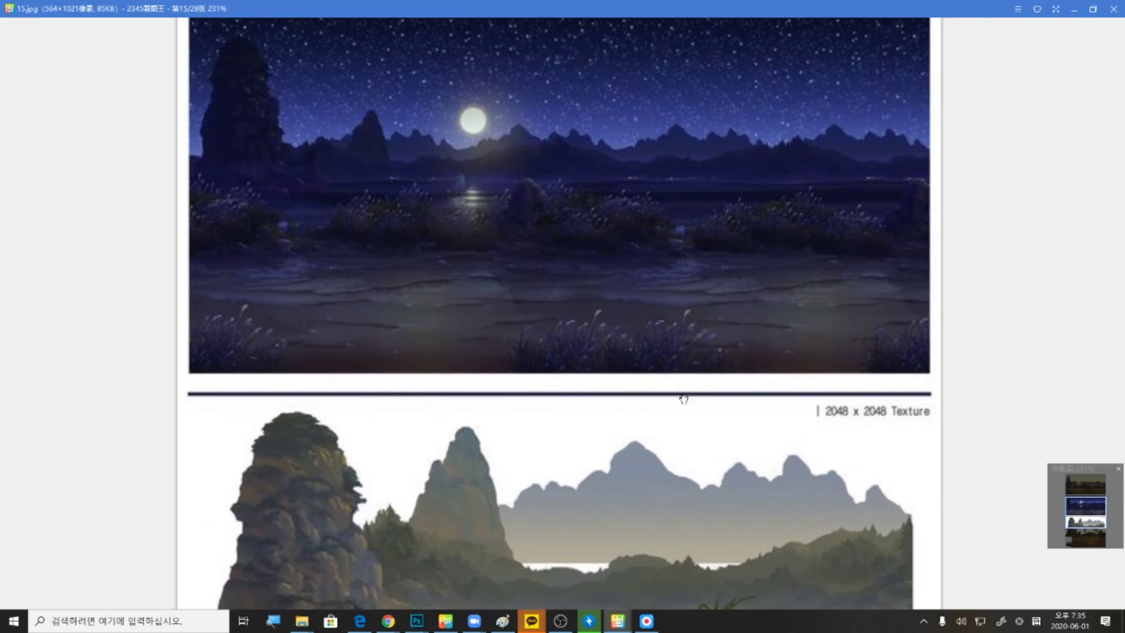
scroll(653, 386, "down", 4)
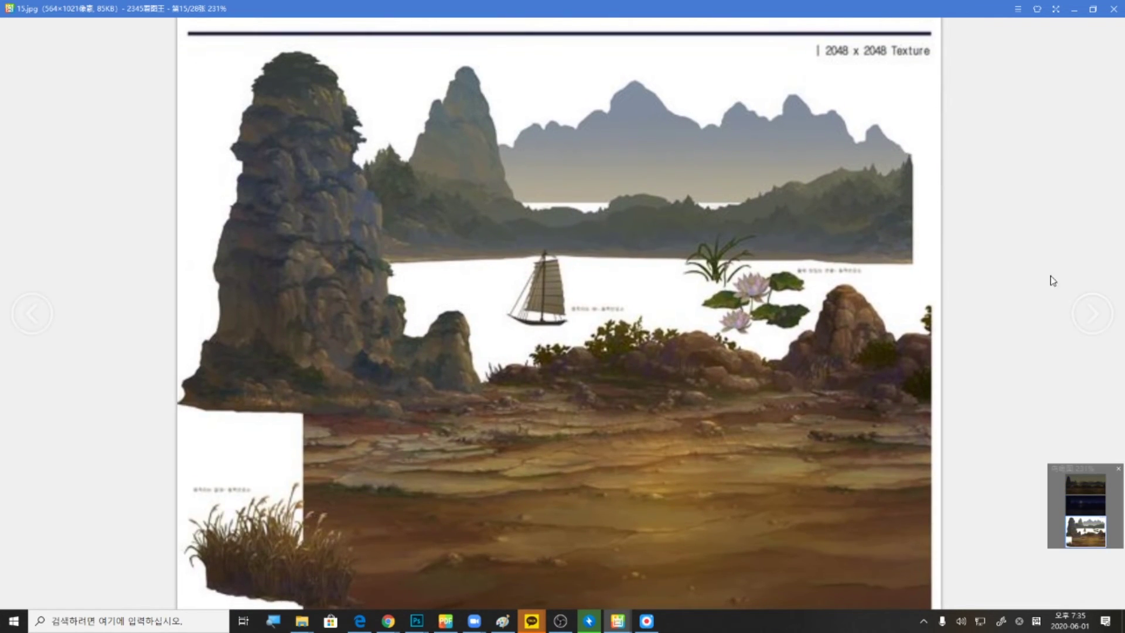
Open 16.jpg and enlarge it to 266% to examine the town street and stone ruins strips
left_click(1094, 316)
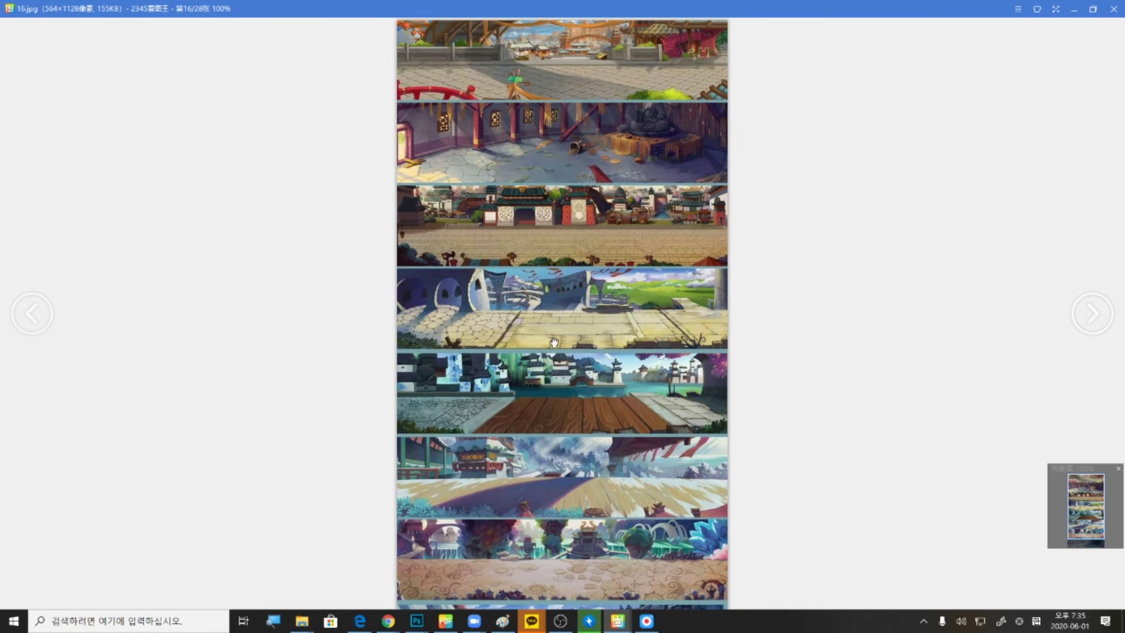
scroll(558, 328, "up", 3)
scroll(556, 300, "up", 3)
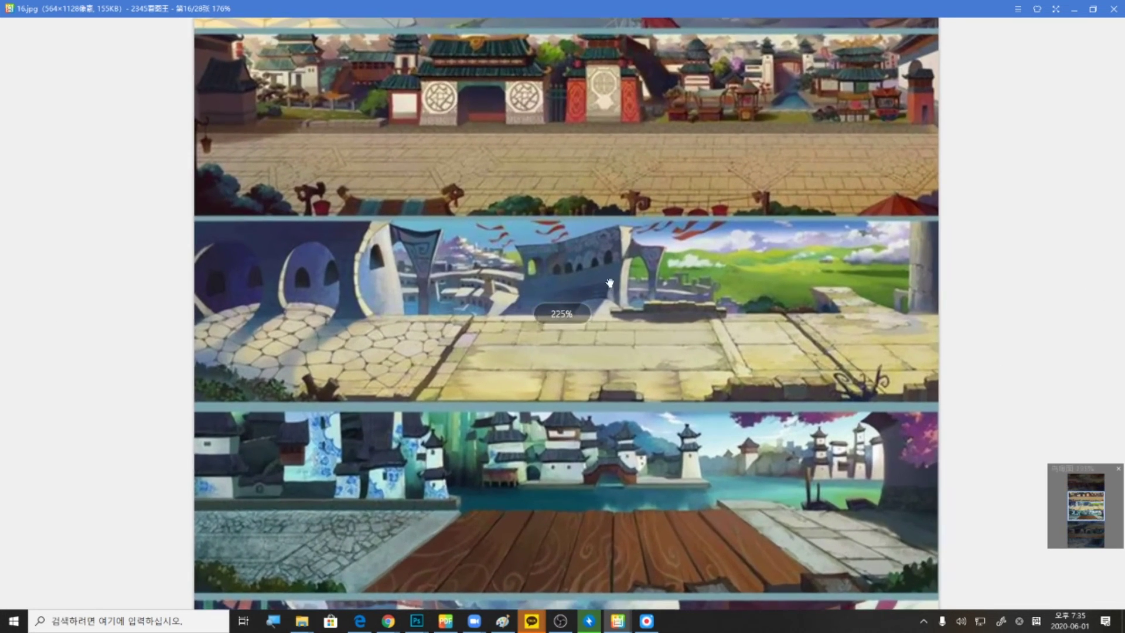
scroll(672, 347, "up", 1)
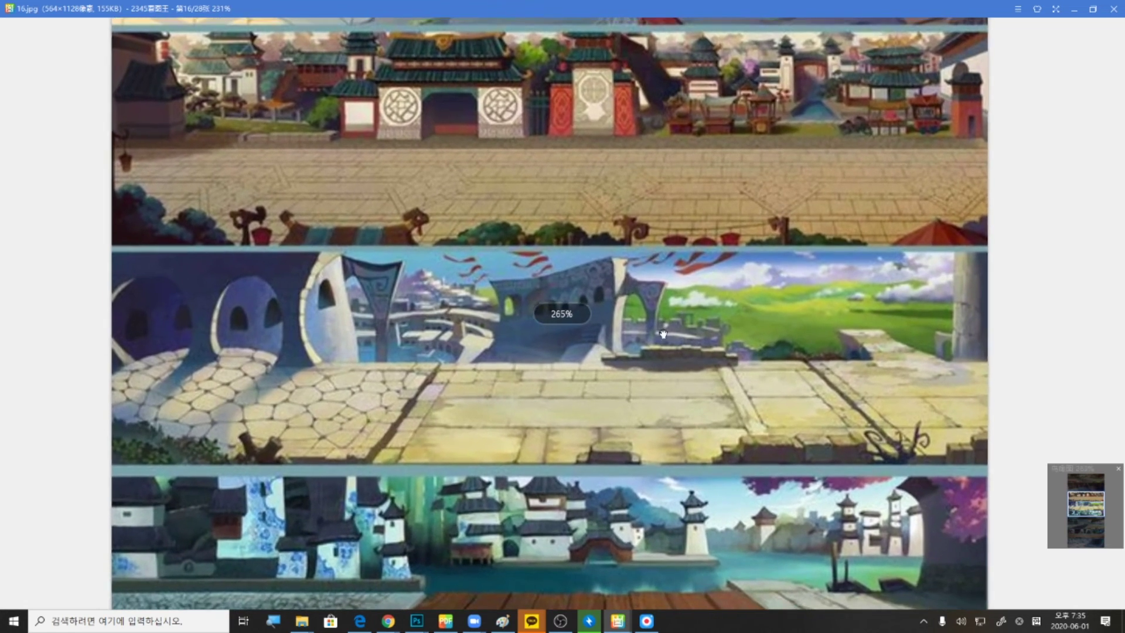
left_click_drag(674, 349, 682, 384)
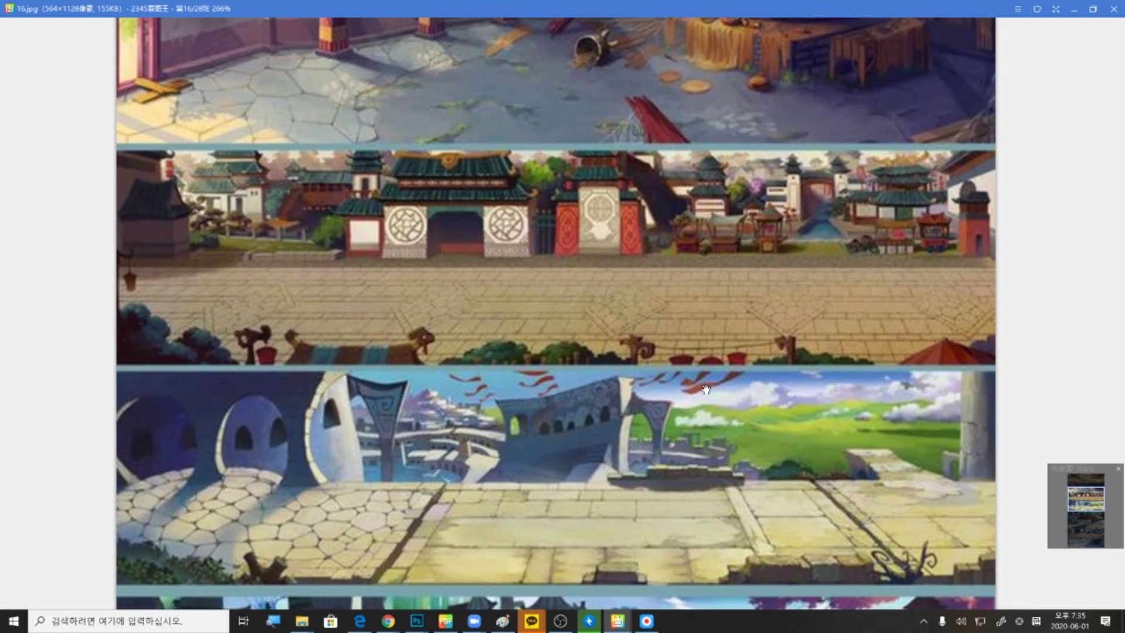
Reduce 16.jpg to 231% and examine its strips downward from the town street to the snowy river
scroll(907, 365, "down", 1)
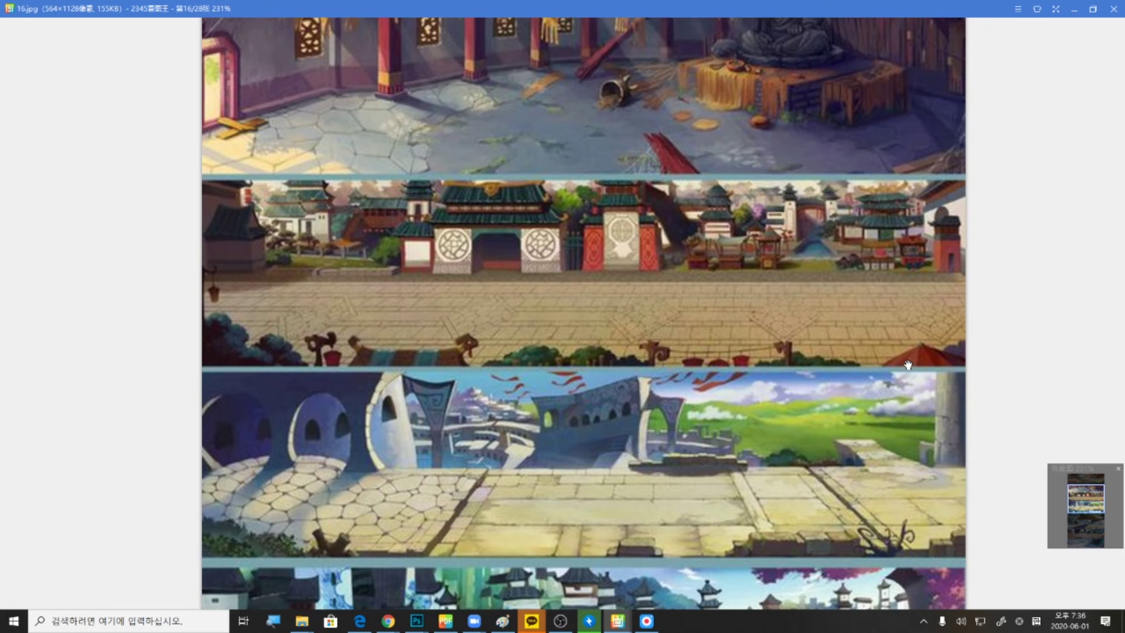
scroll(527, 240, "down", 3)
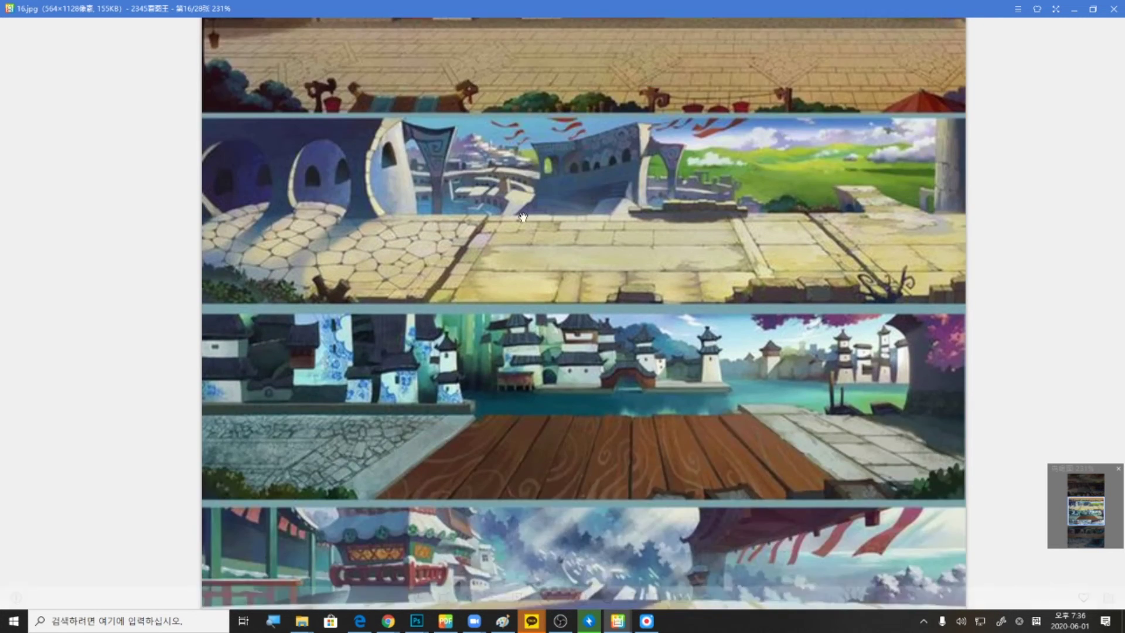
scroll(523, 216, "down", 5)
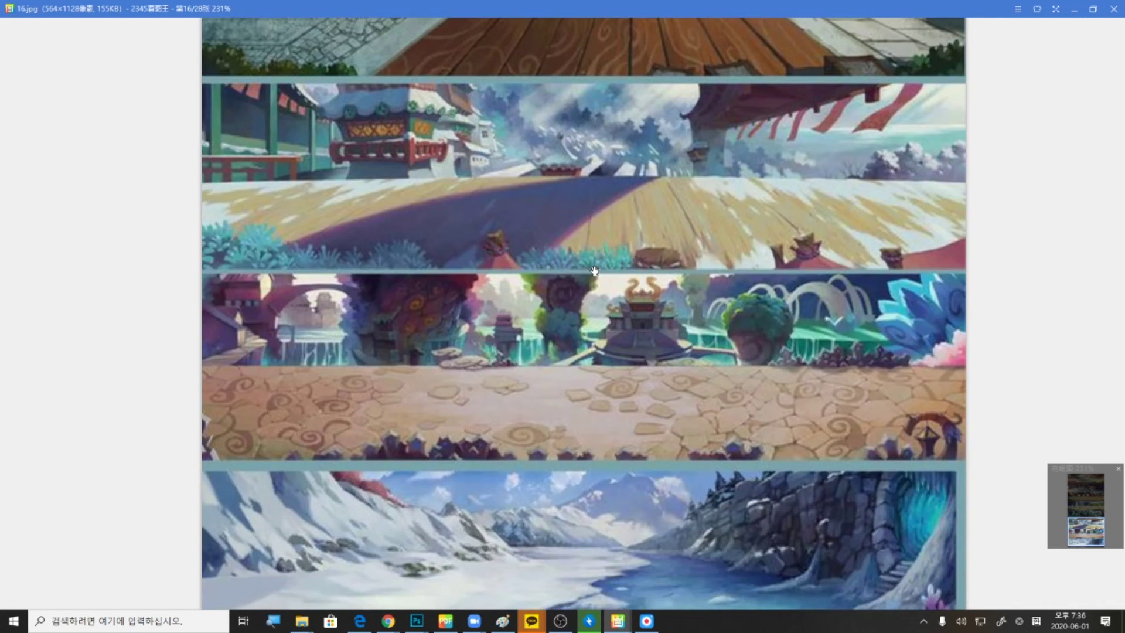
Examine the lower strips of 16.jpg at 231%, and reduce it to 152% to compare them with the street and temple interior strips
scroll(691, 305, "up", 2)
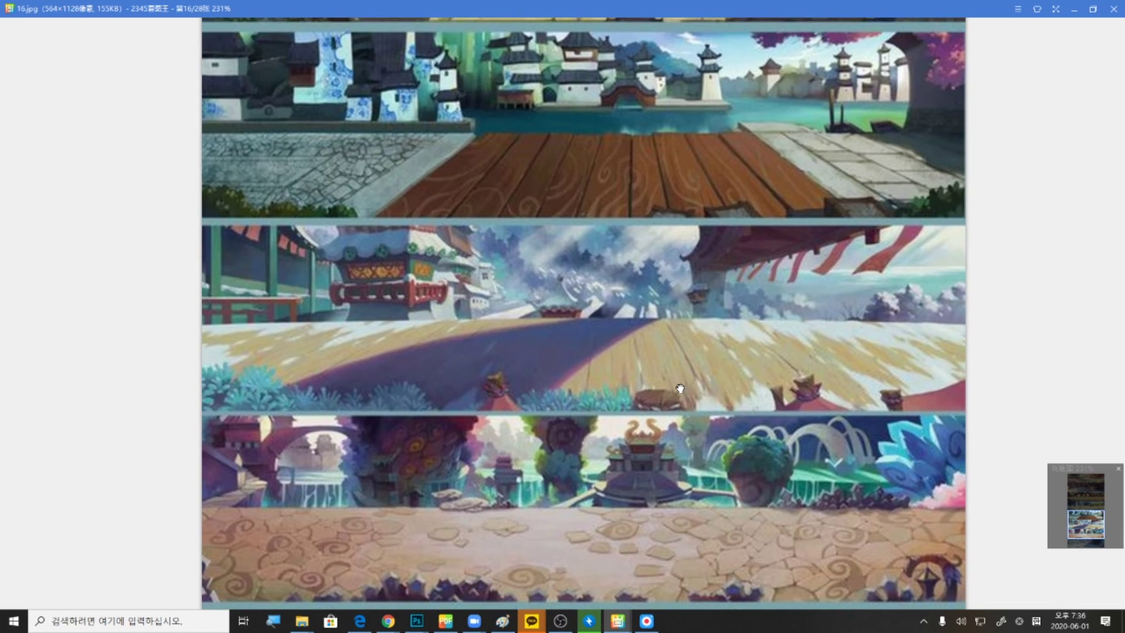
scroll(690, 398, "down", 1)
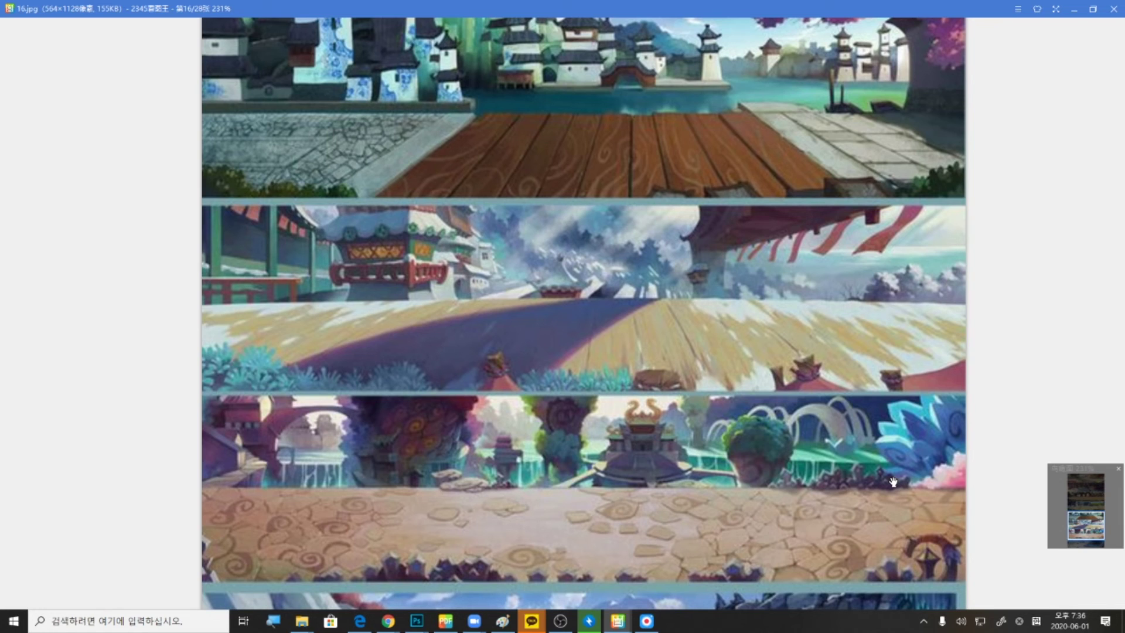
scroll(645, 411, "down", 5)
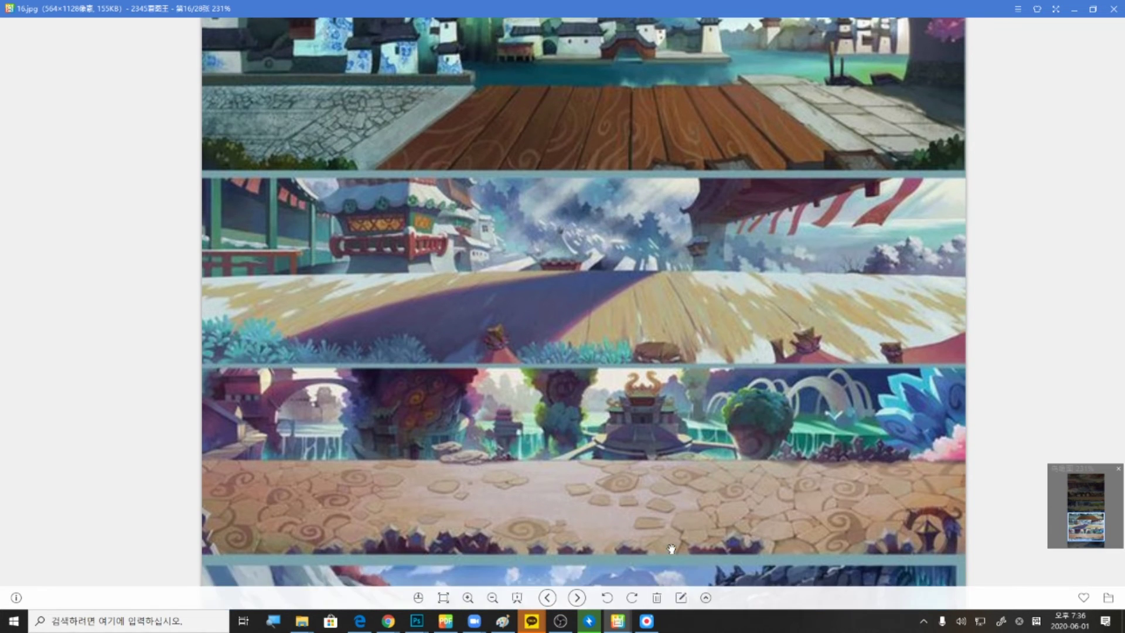
scroll(620, 346, "down", 1)
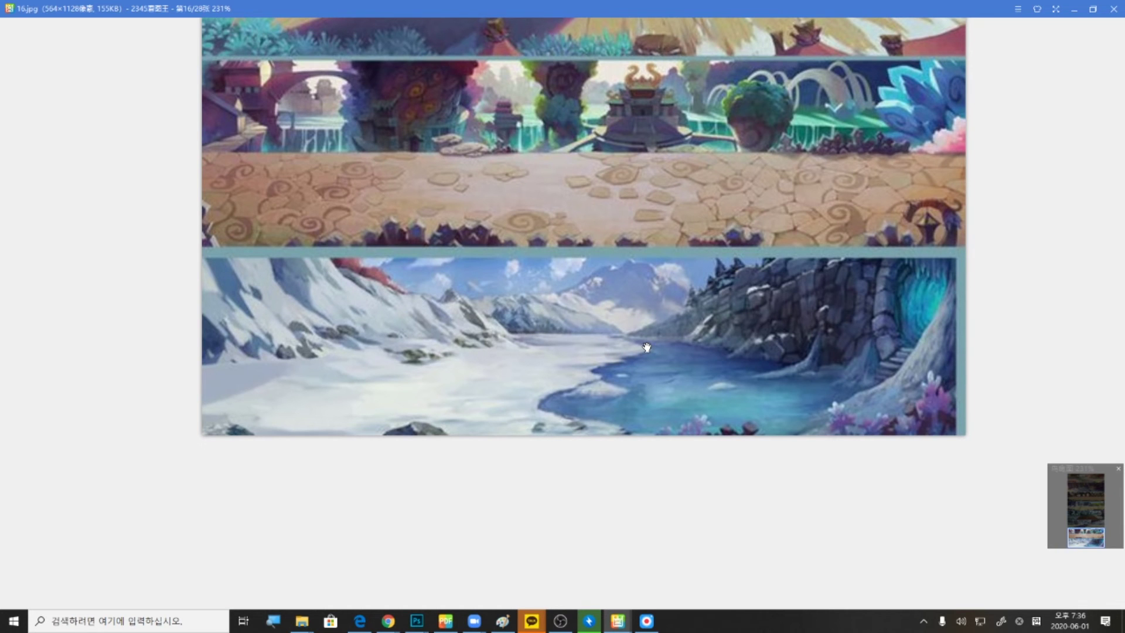
scroll(469, 427, "down", 3)
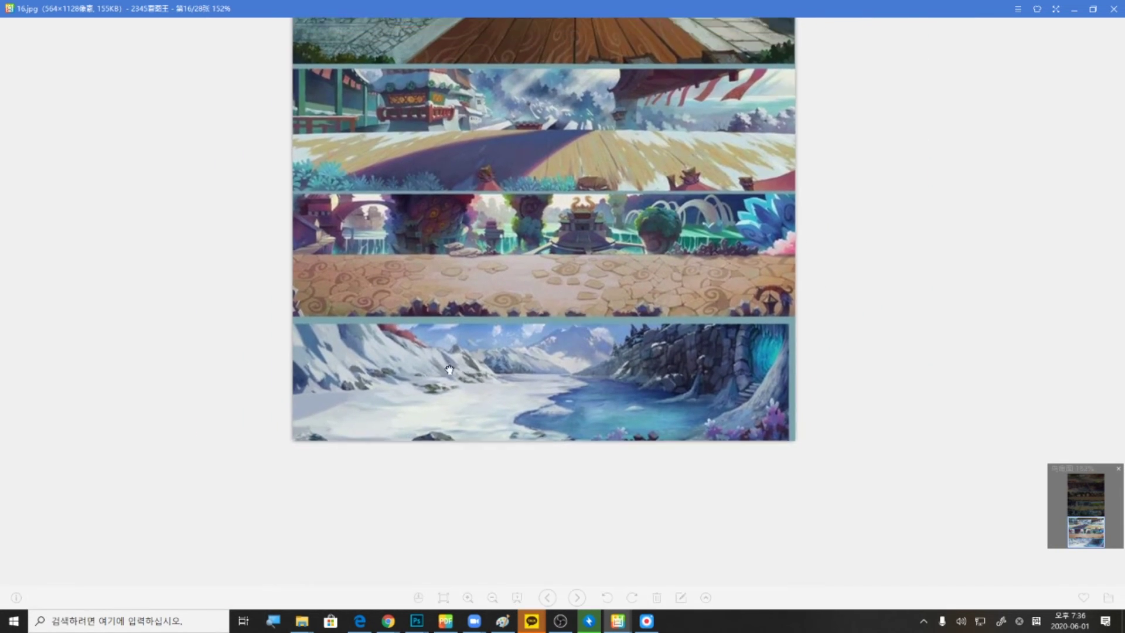
scroll(449, 370, "up", 7)
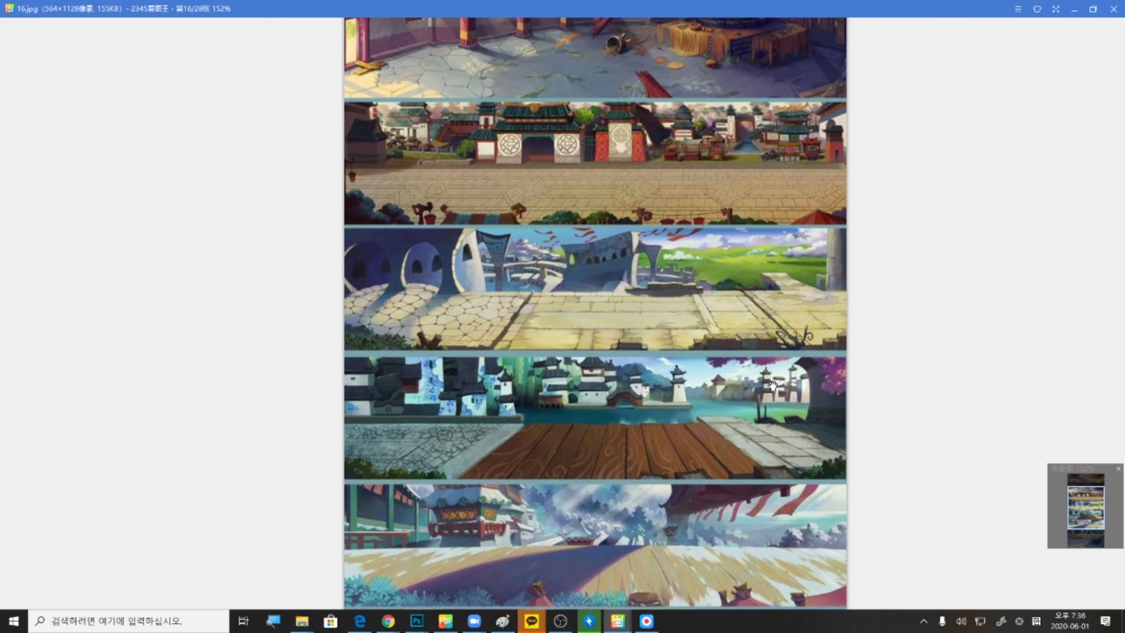
scroll(510, 341, "up", 3)
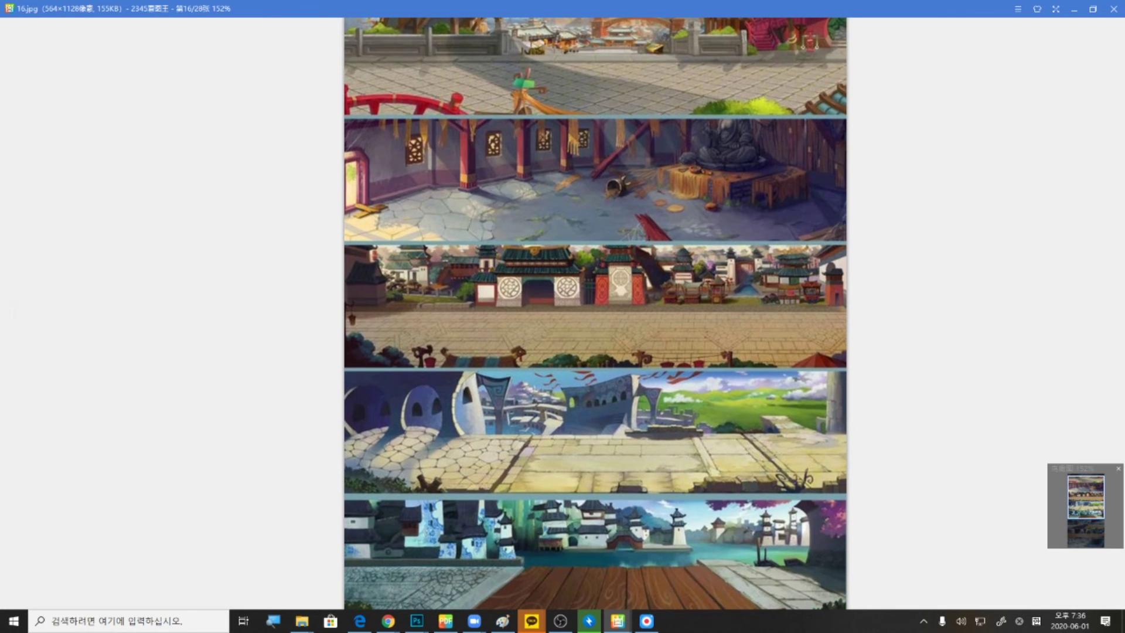
Examine the strips of 17.jpg at 152%, followed by the forest zombie backgrounds of 18.jpg at 175%
left_click(1094, 324)
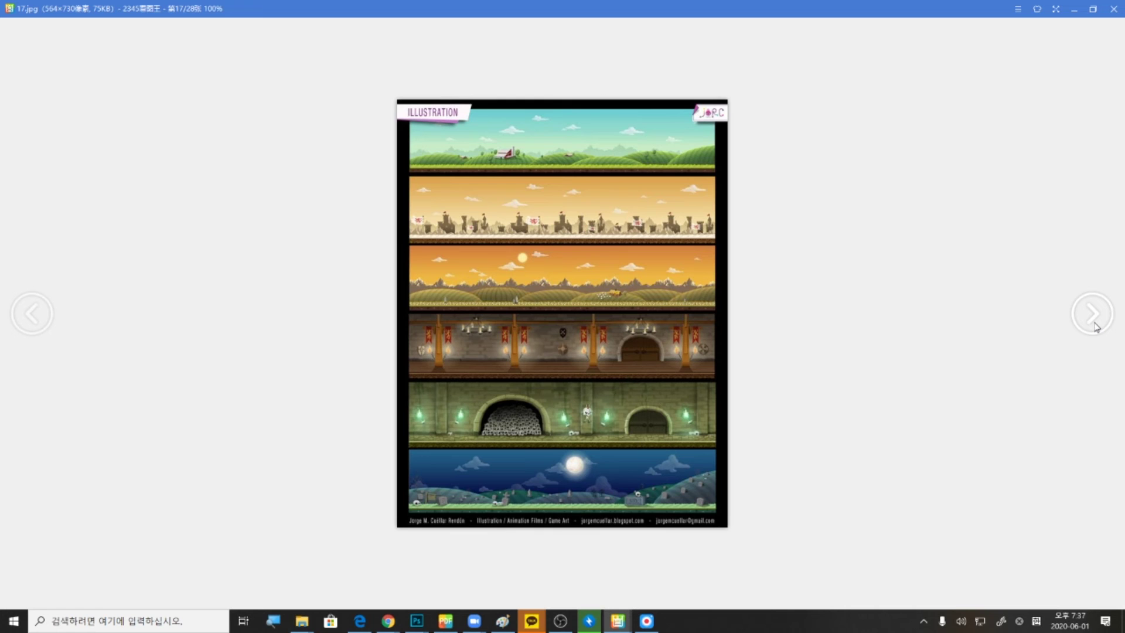
scroll(1043, 433, "up", 3)
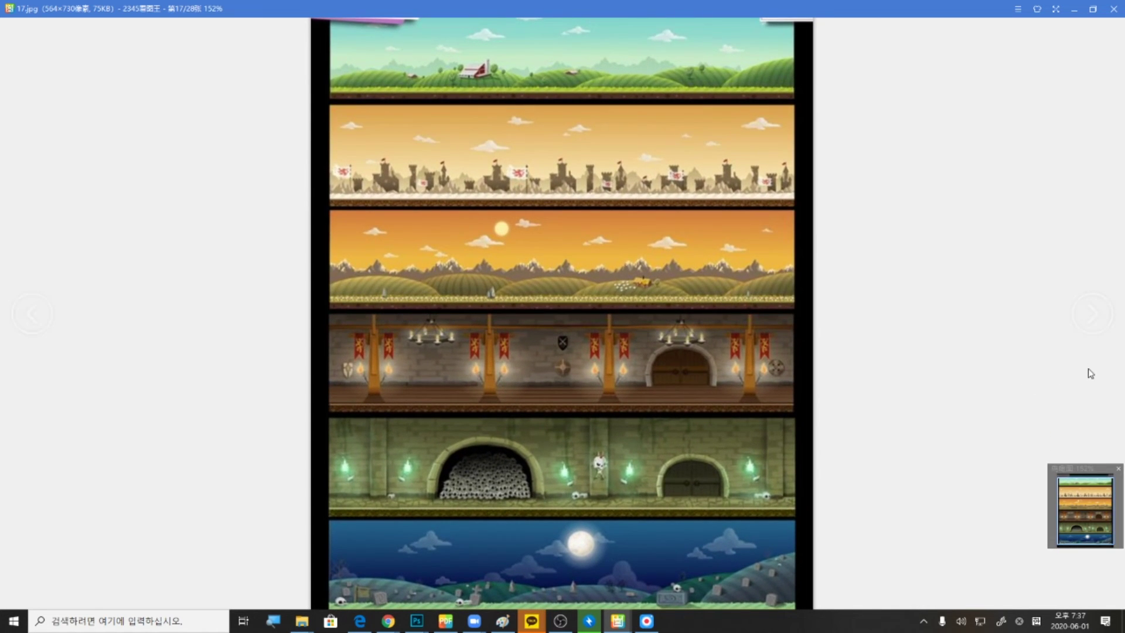
left_click(1093, 316)
scroll(715, 407, "up", 3)
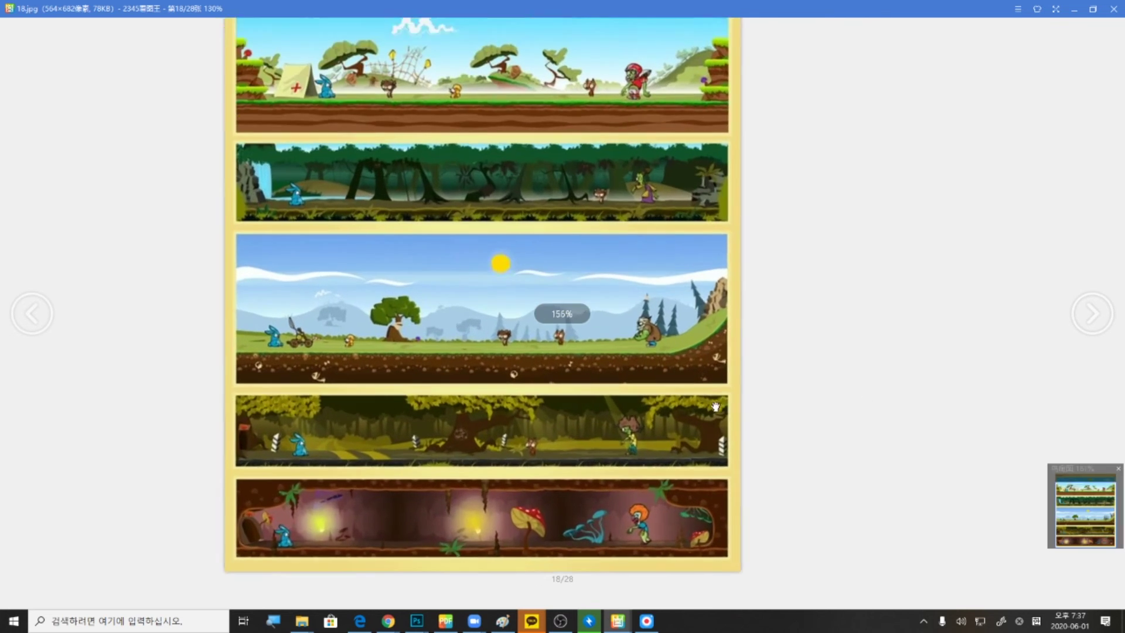
scroll(774, 439, "up", 2)
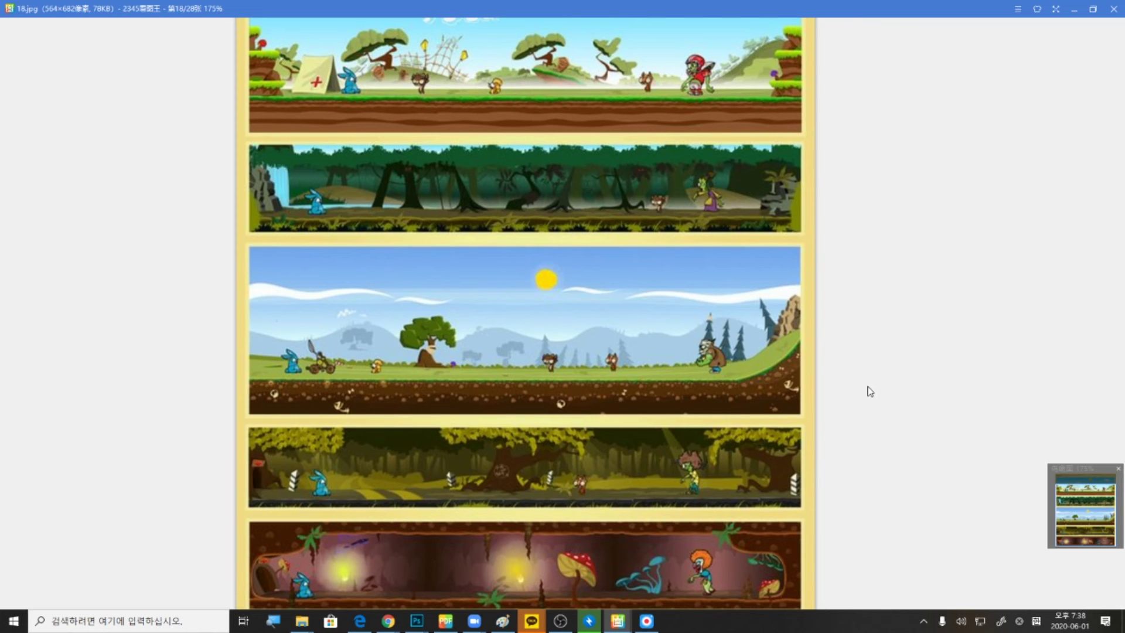
scroll(586, 381, "down", 2)
scroll(585, 385, "up", 6)
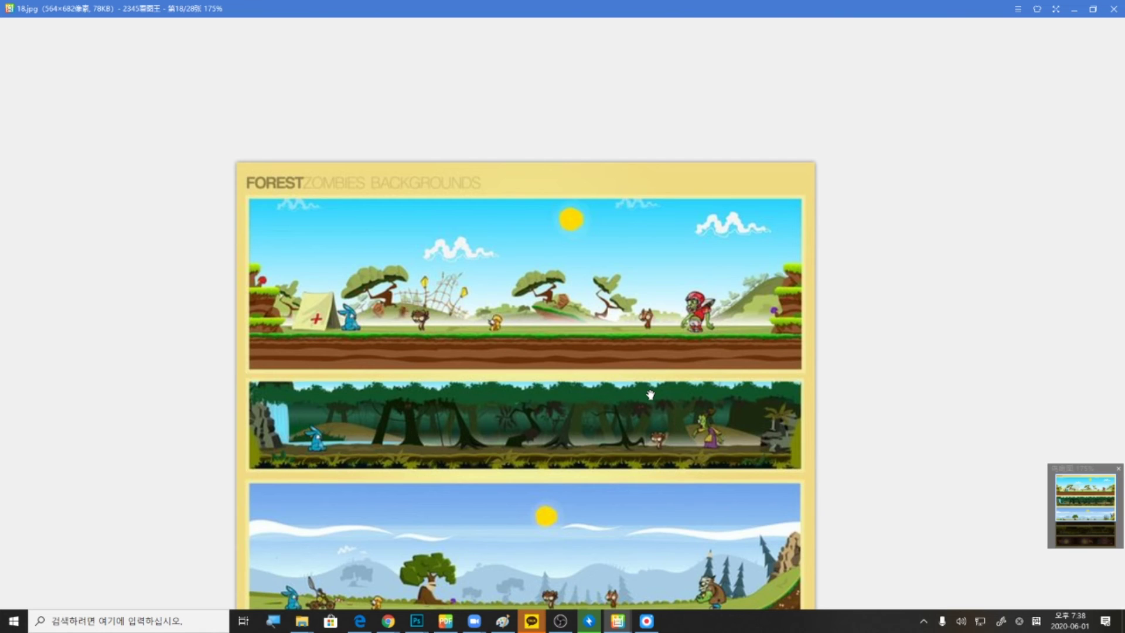
scroll(724, 308, "down", 3)
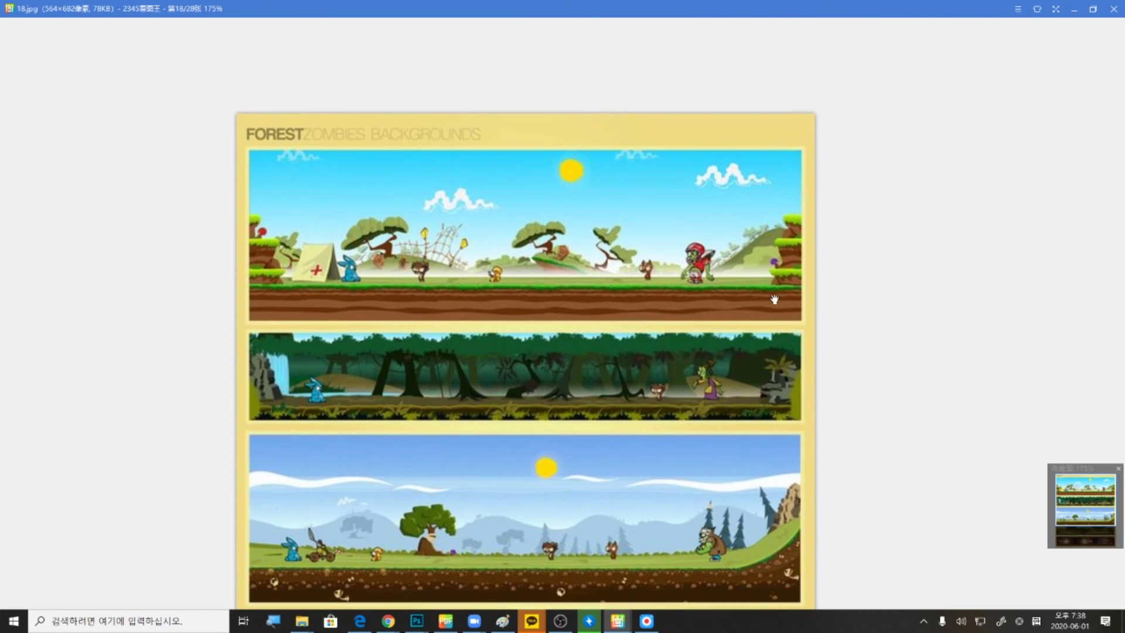
Look over the background strips of 19.jpg, and examine the multi-storey witch house interior of 20.jpg at 231%
left_click(1106, 314)
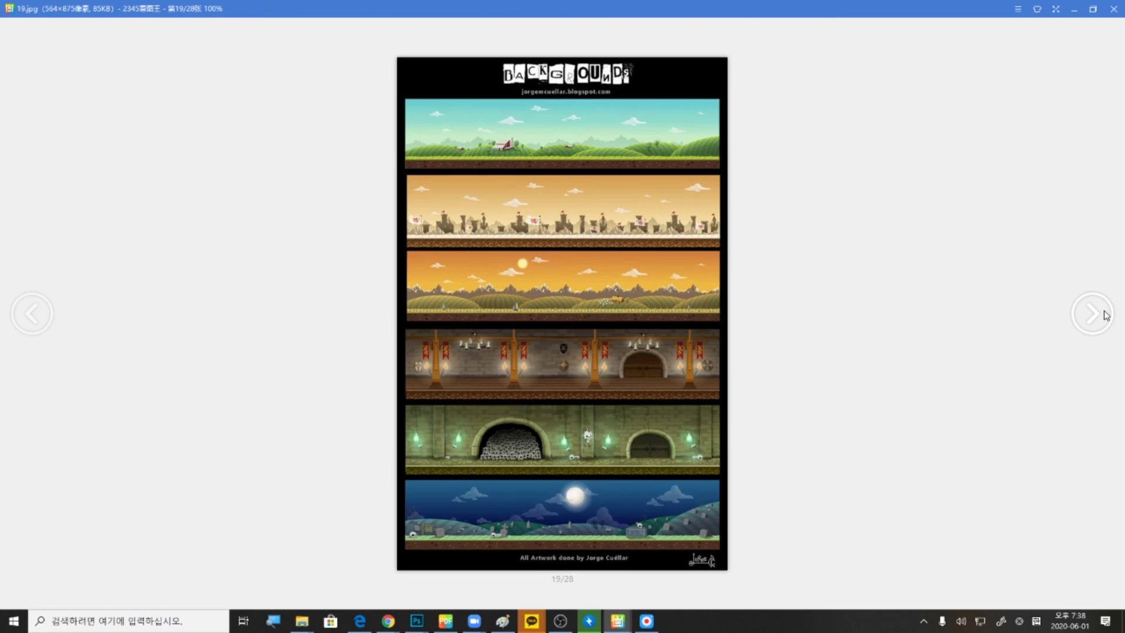
scroll(761, 325, "up", 1)
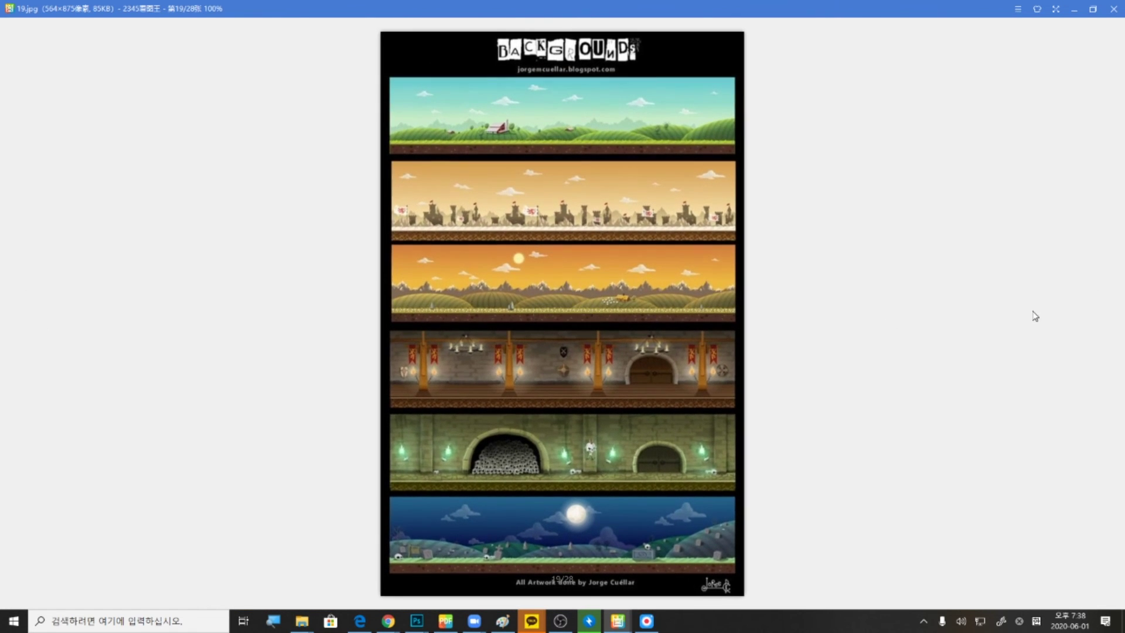
left_click(1084, 327)
scroll(545, 343, "up", 3)
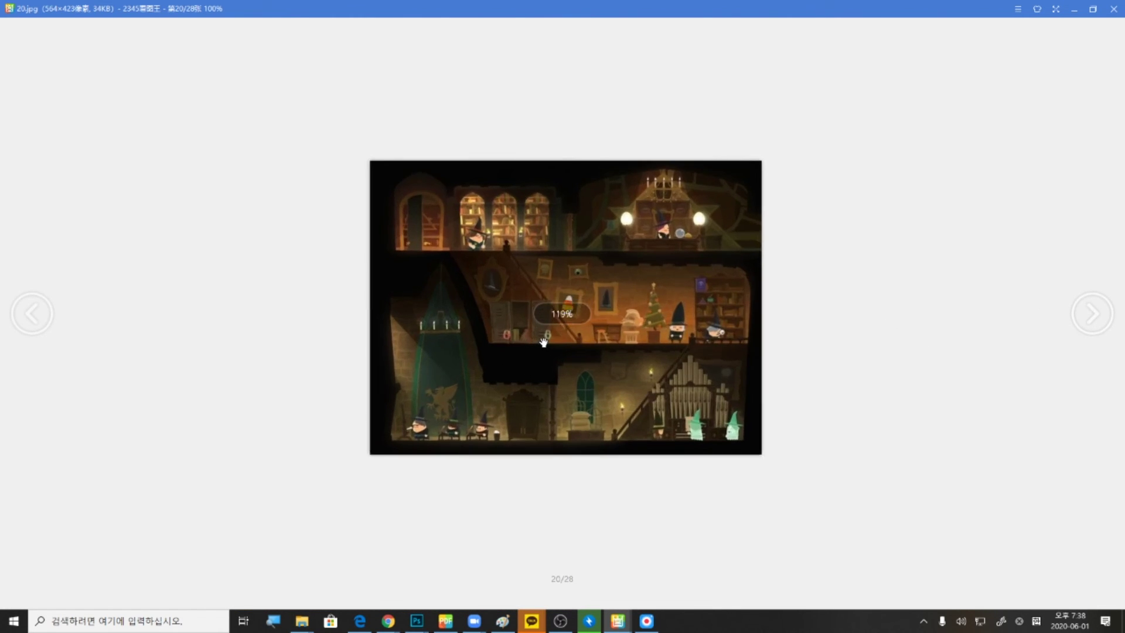
scroll(545, 343, "up", 2)
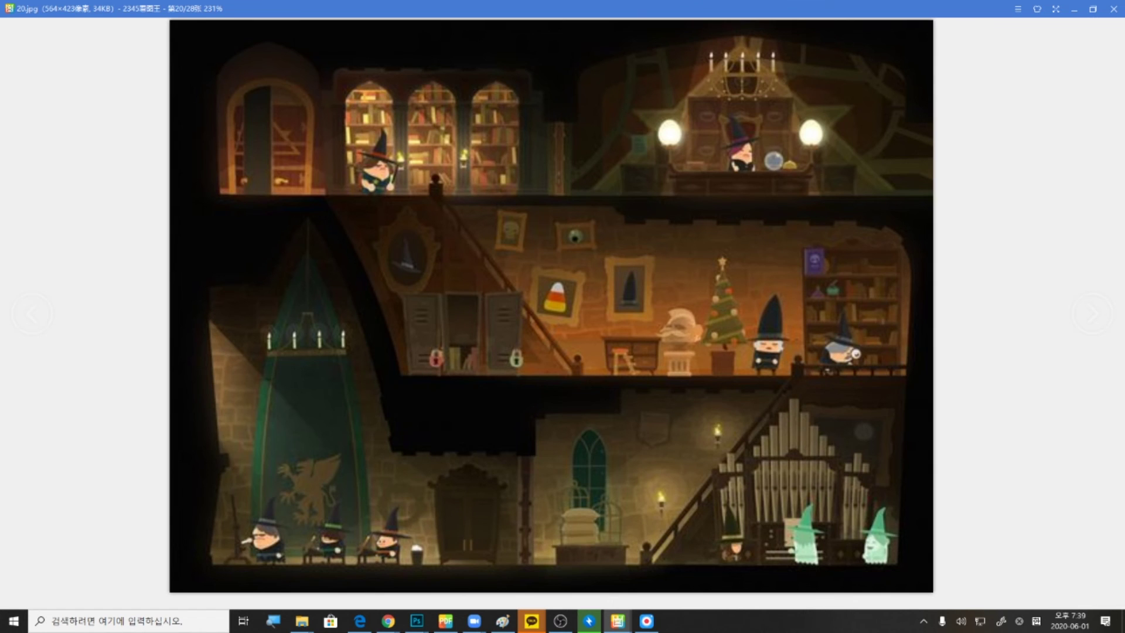
Examine the night and day street scenes of 21.jpg at 405%, and reduce it to 200% to compare both
left_click(1078, 312)
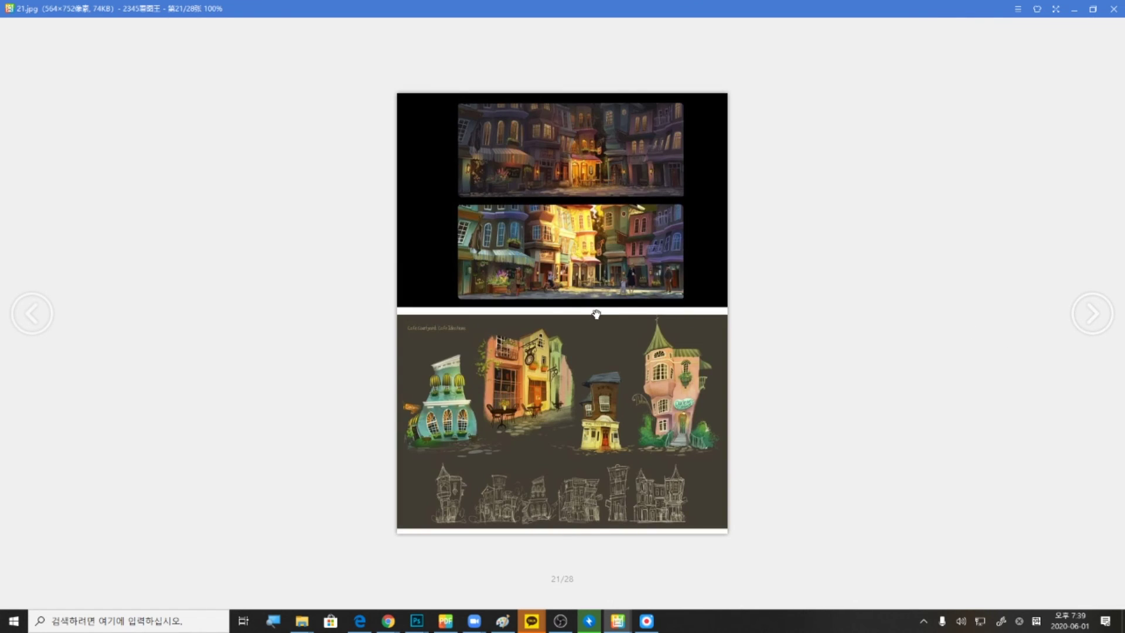
scroll(595, 311, "up", 4)
scroll(631, 271, "up", 4)
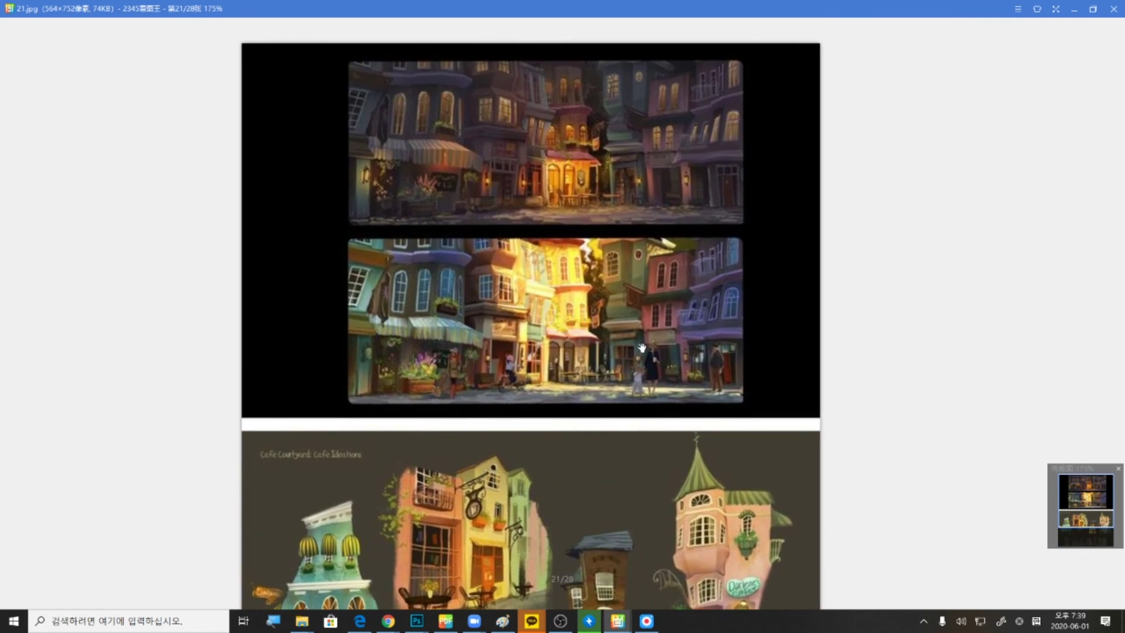
scroll(544, 268, "up", 2)
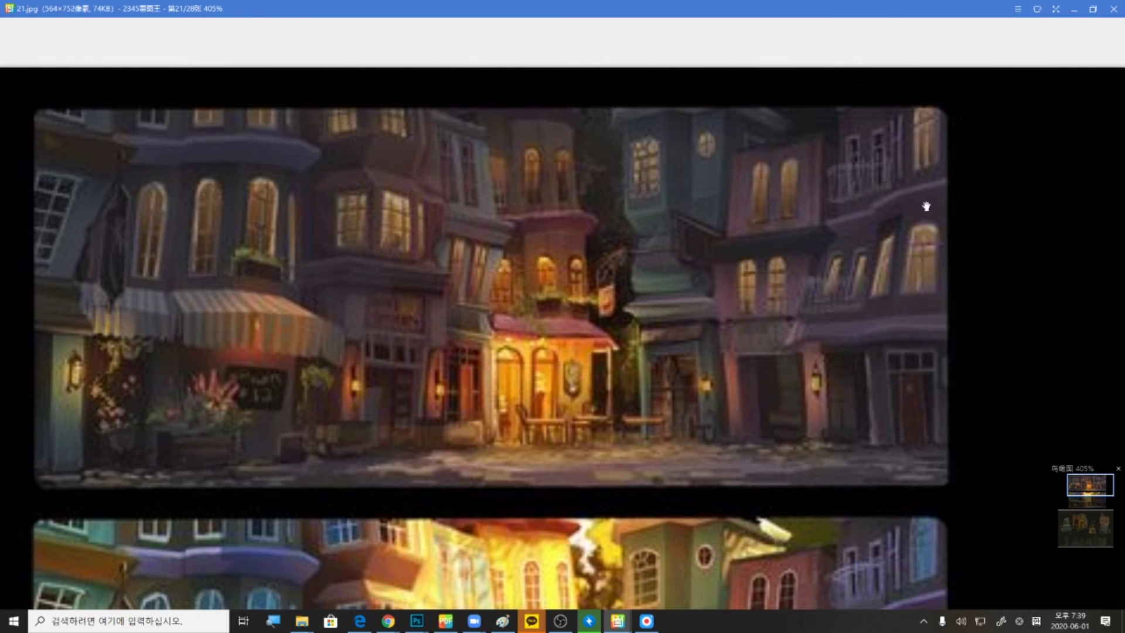
scroll(670, 271, "down", 3)
scroll(640, 278, "down", 2)
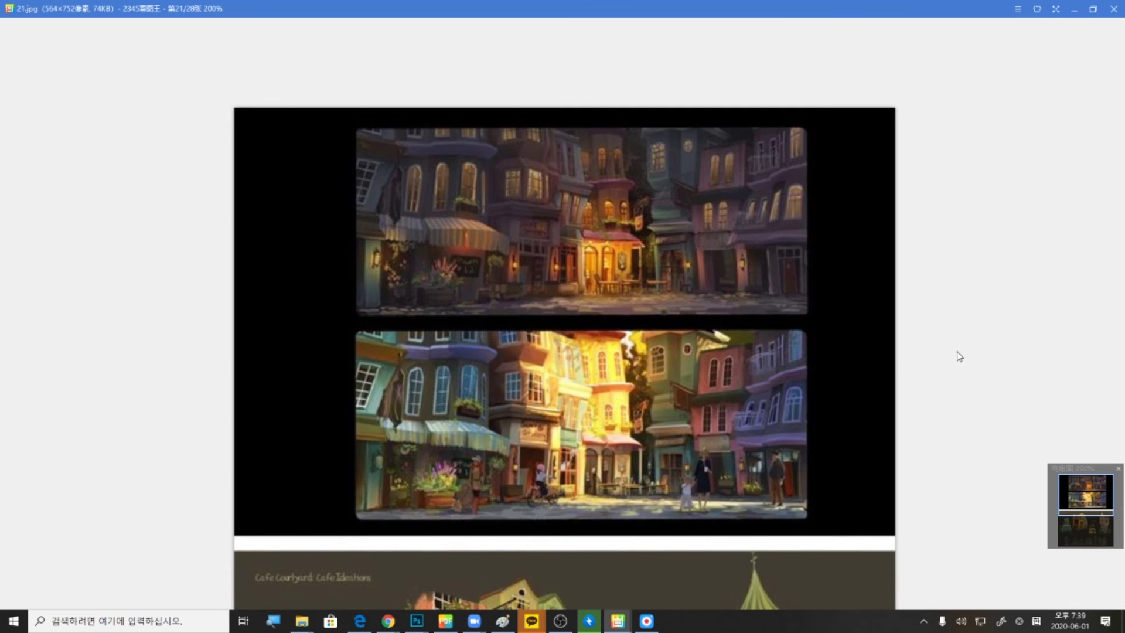
Examine the forest and torch-lit stone hall scenes of 22.jpg at 200%
left_click(1098, 334)
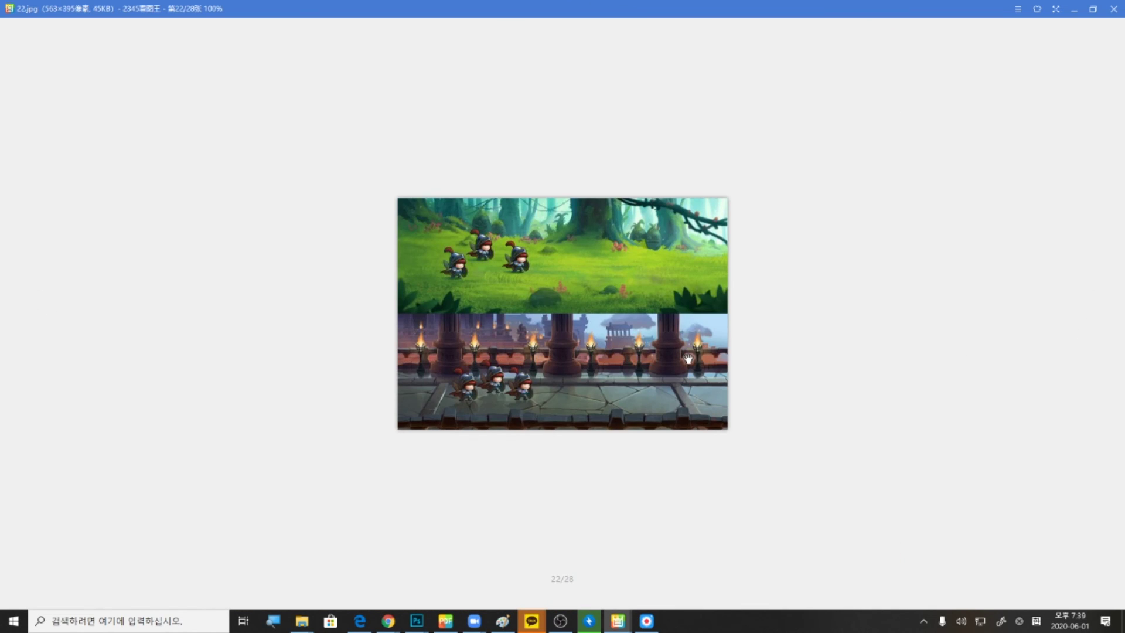
scroll(687, 358, "up", 3)
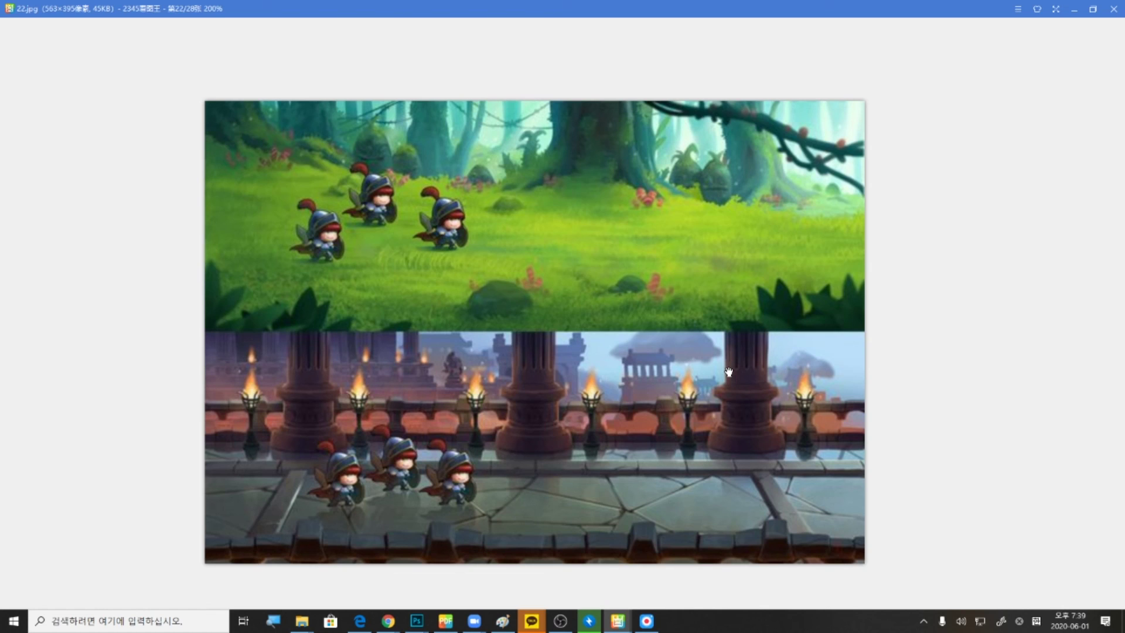
mouse_move(967, 533)
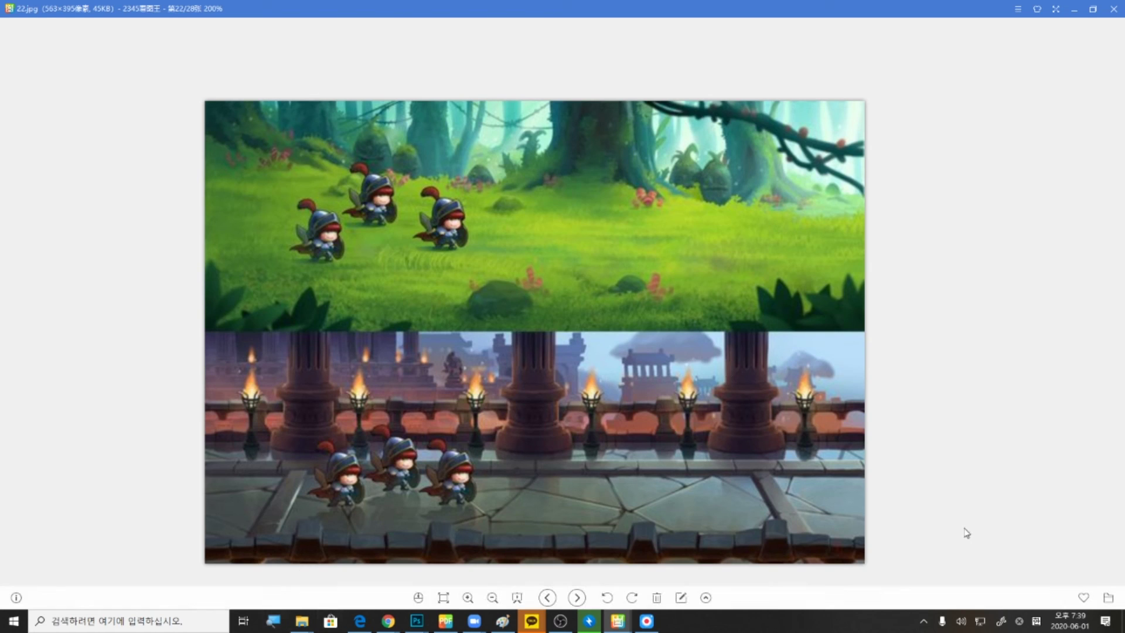
Examine the day and night desert scenes of 23.jpg at 200%, with both versions brought into view
left_click(1099, 312)
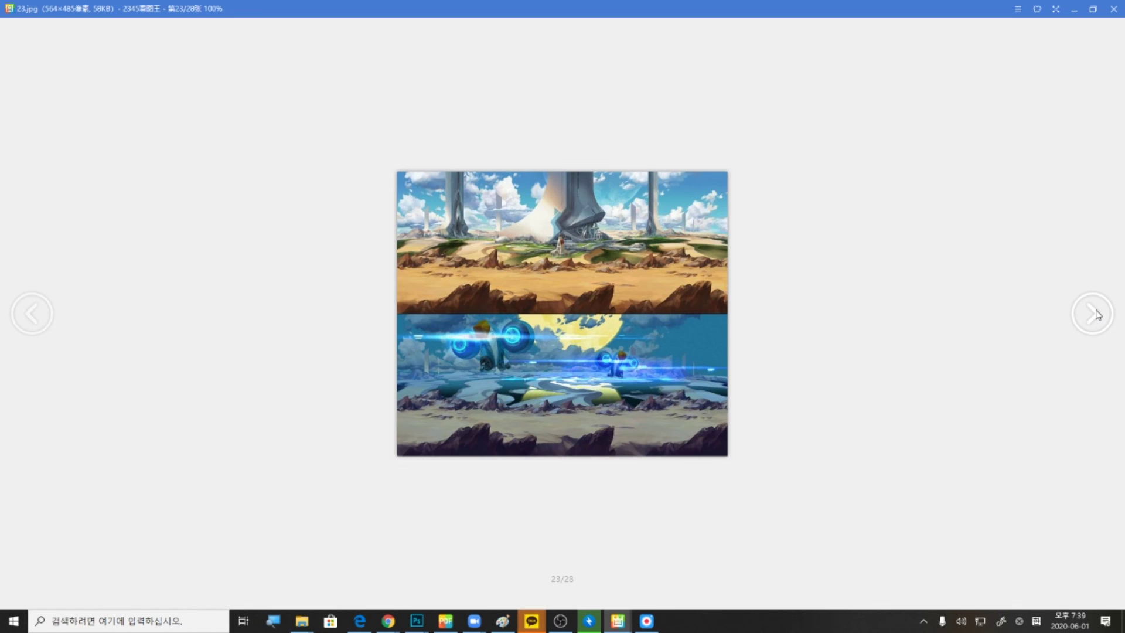
scroll(571, 312, "up", 1)
scroll(571, 312, "up", 5)
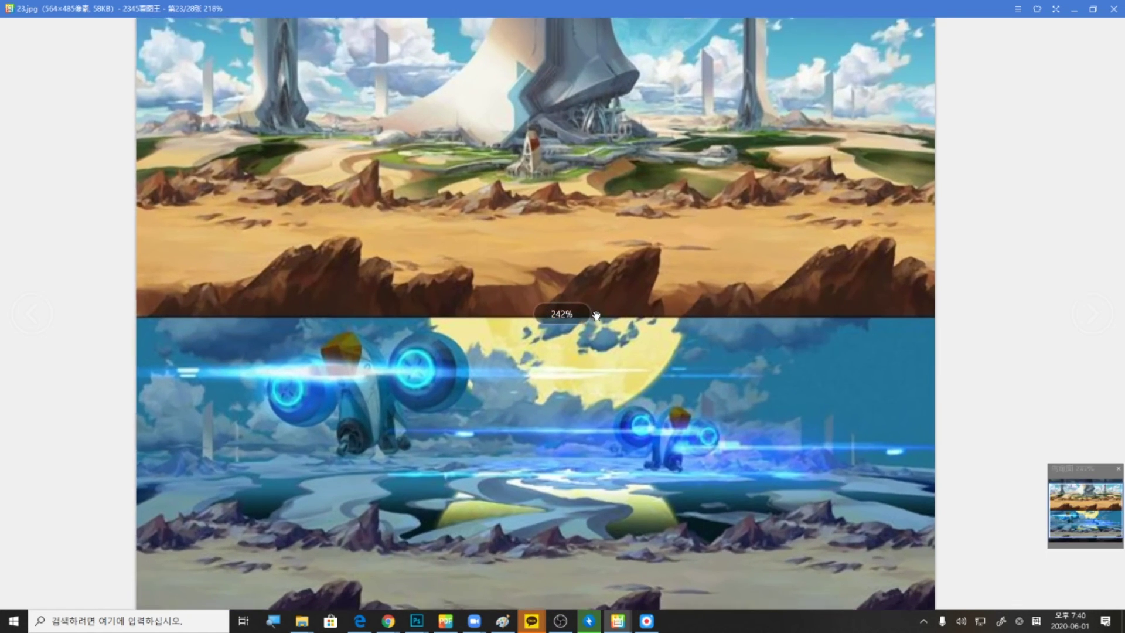
scroll(679, 368, "down", 2)
left_click_drag(679, 368, 687, 418)
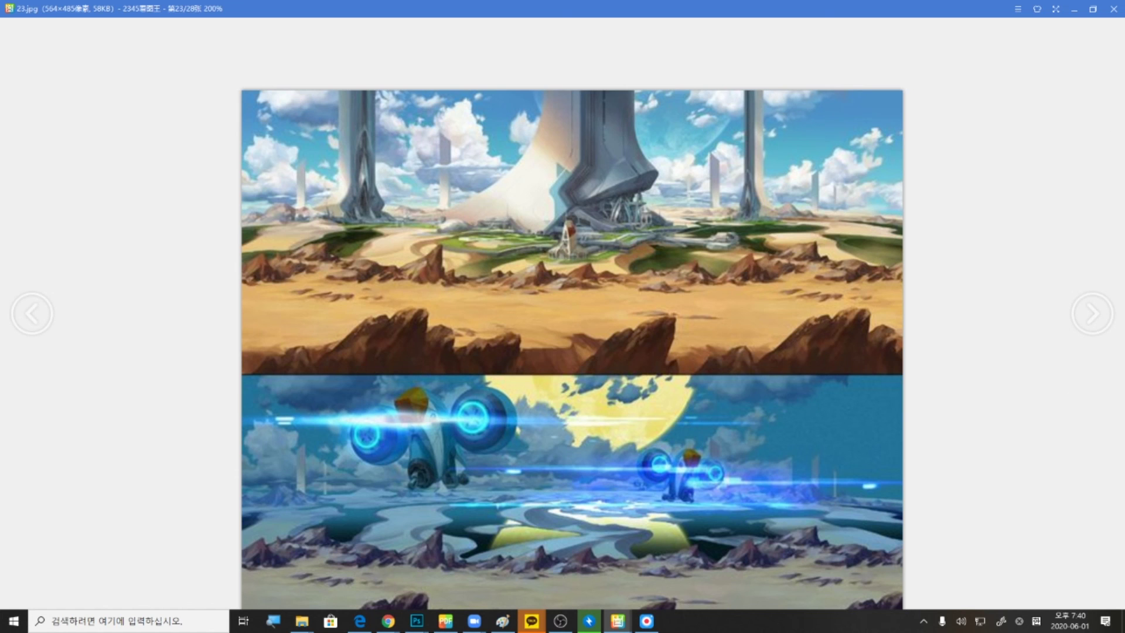
Browse the remaining reference images from 24.jpg to 28.jpg and close the image viewer
left_click(1091, 326)
left_click(1092, 328)
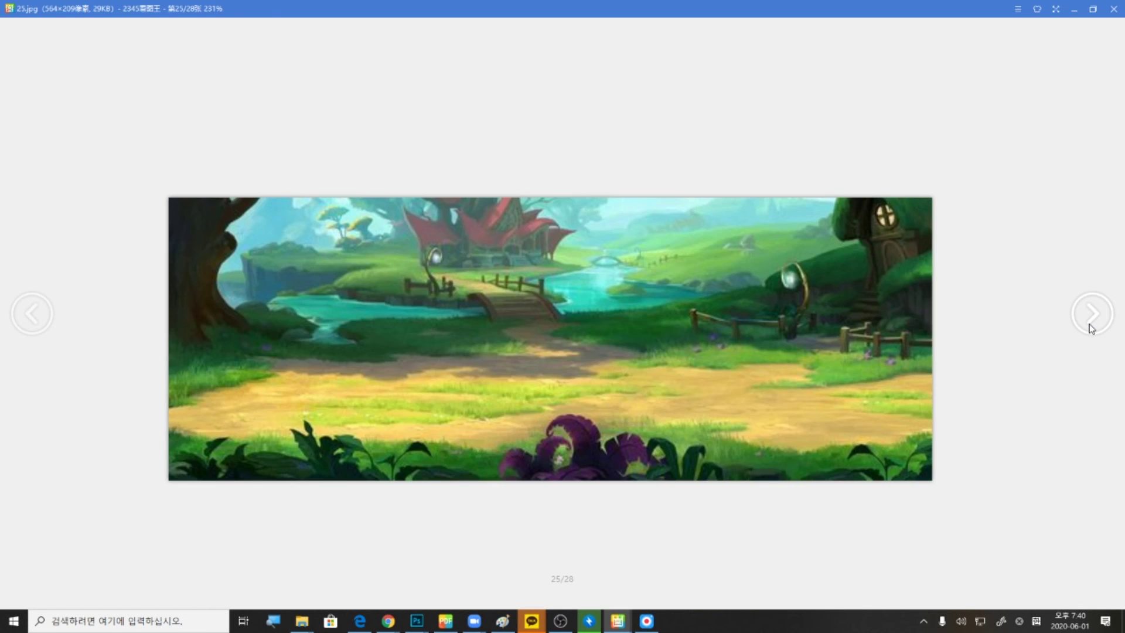
left_click(1092, 327)
left_click(1092, 326)
left_click(1092, 326)
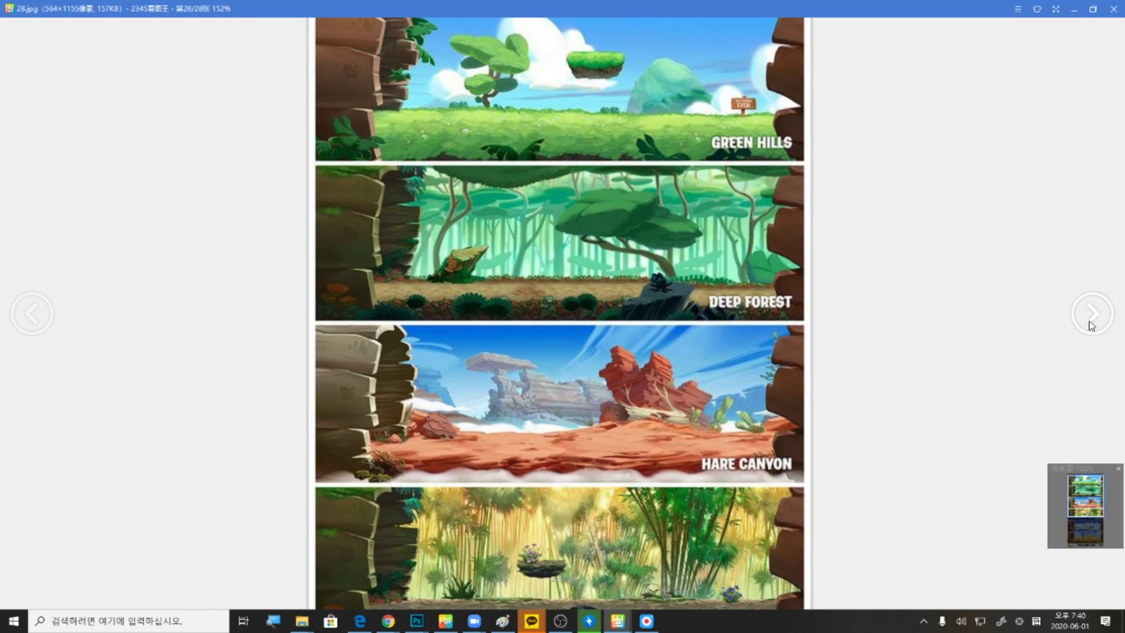
left_click(1092, 326)
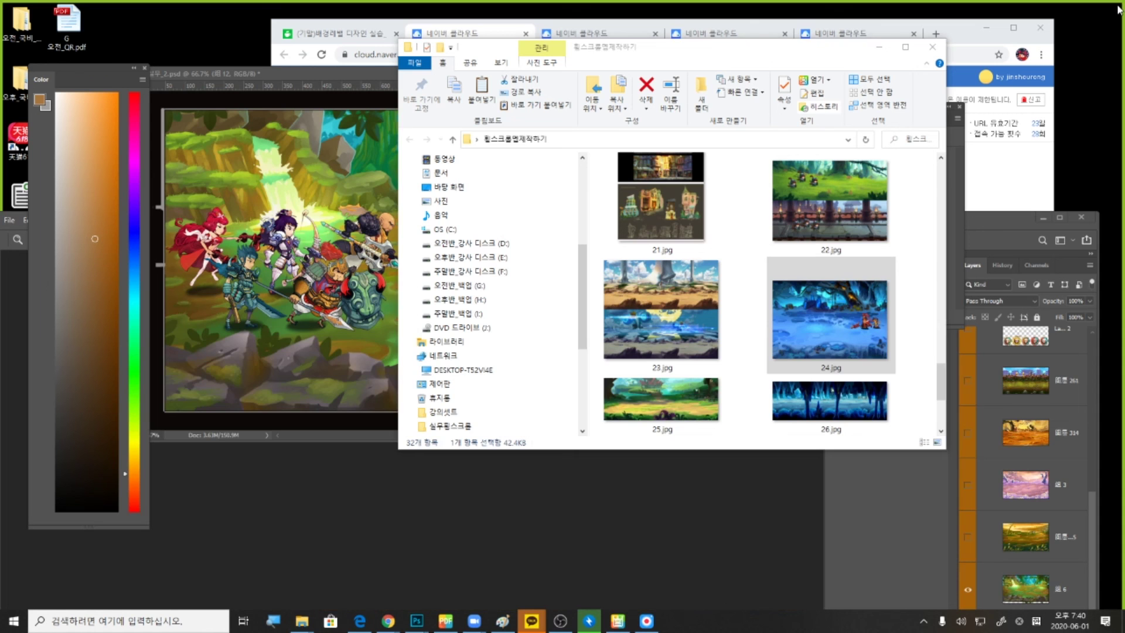
left_click(1114, 9)
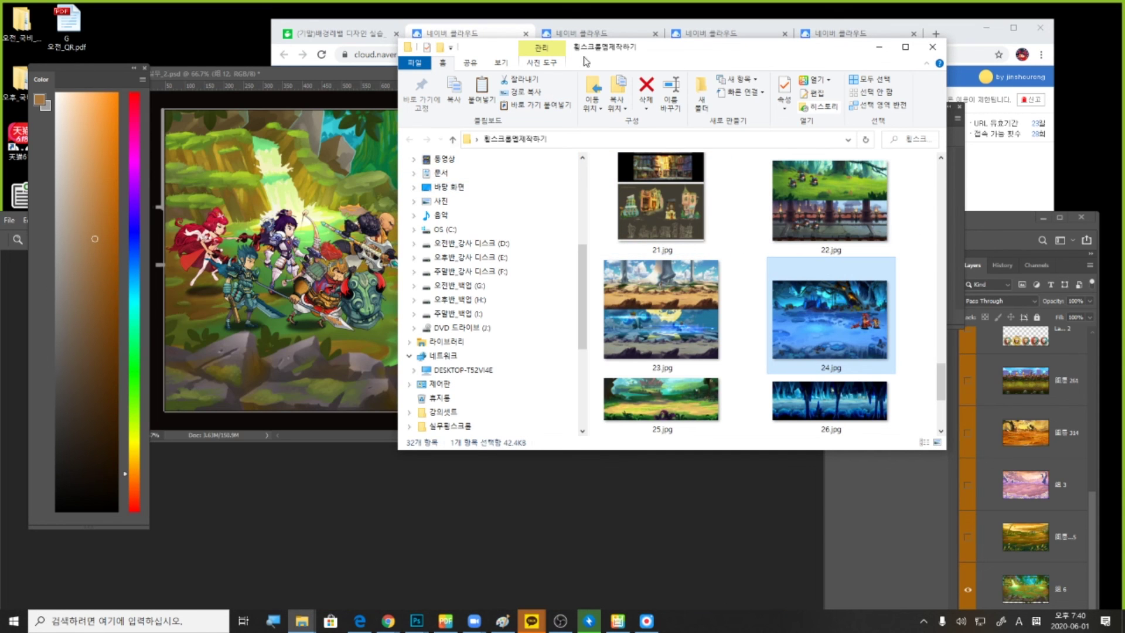
Move the 횡스크롤맵제작하기 folder window and the 실무_2.psd document window lower on the screen, and show the folder's first subfolders
left_click_drag(585, 61, 581, 140)
left_click(534, 82)
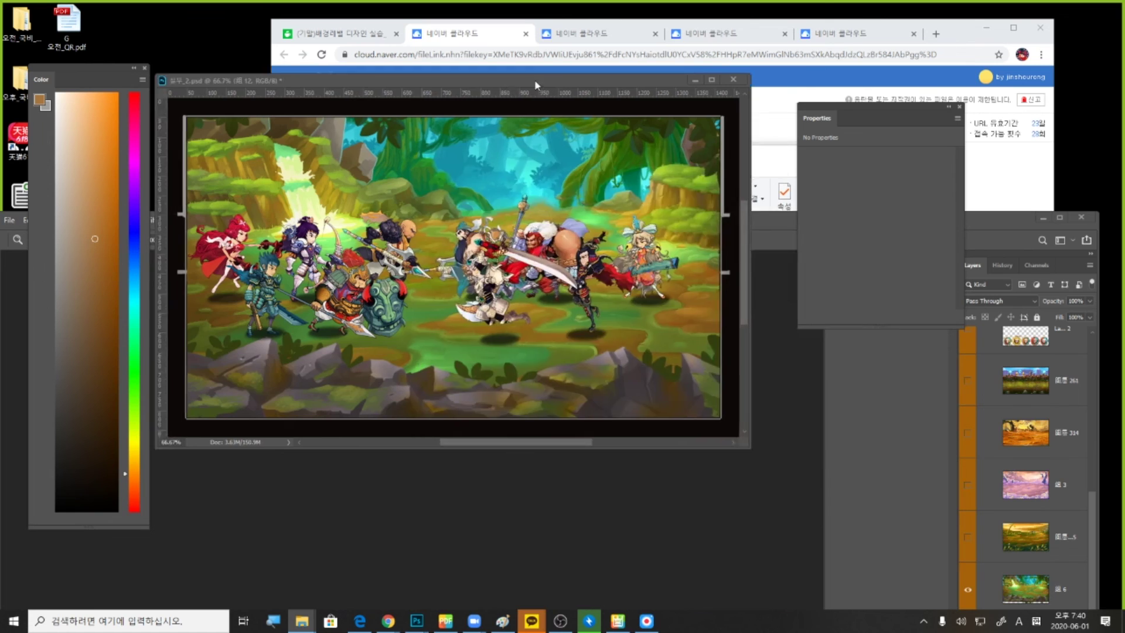
left_click_drag(534, 79, 654, 309)
left_click(666, 169)
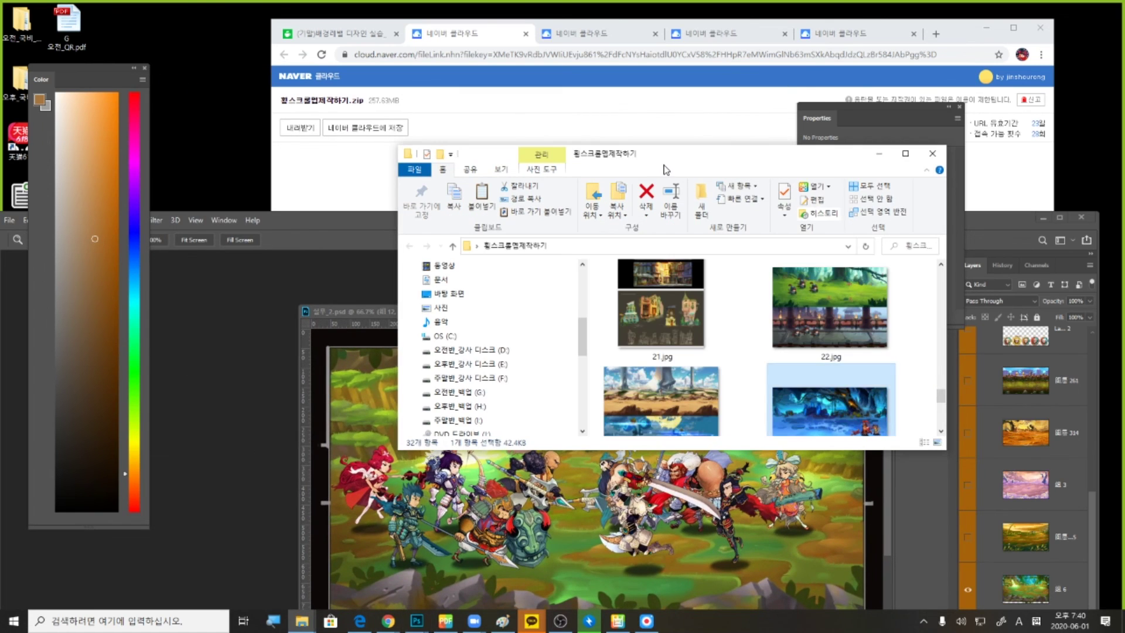
scroll(711, 309, "up", 10)
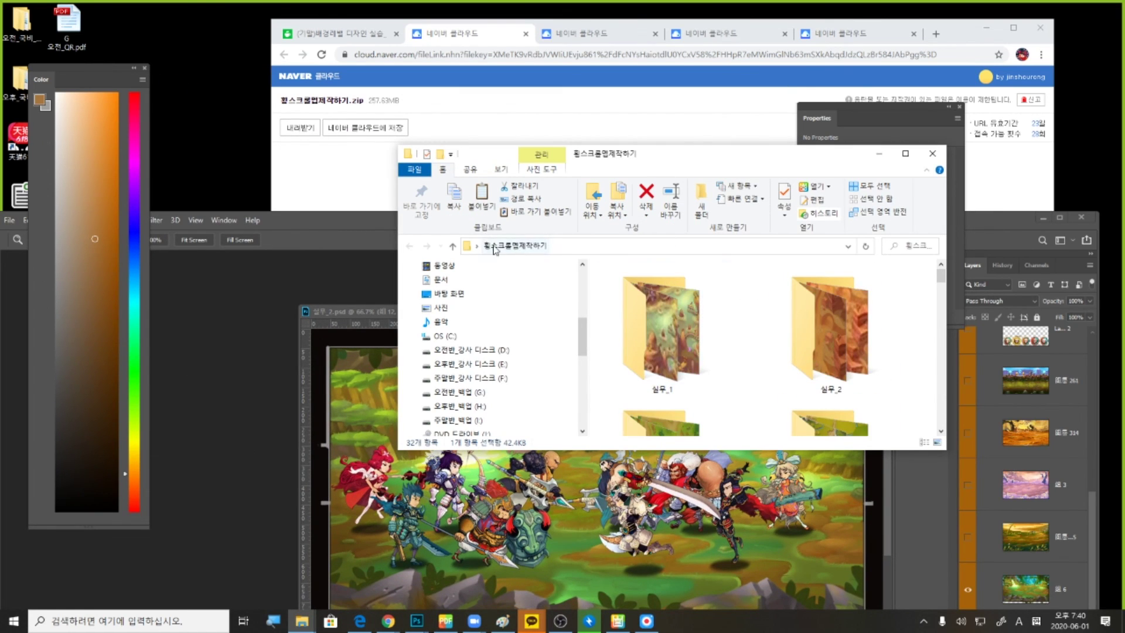
Shift the Photoshop window and the Color panel aside to uncover the desktop icons
left_click(419, 224)
left_click_drag(419, 223, 586, 78)
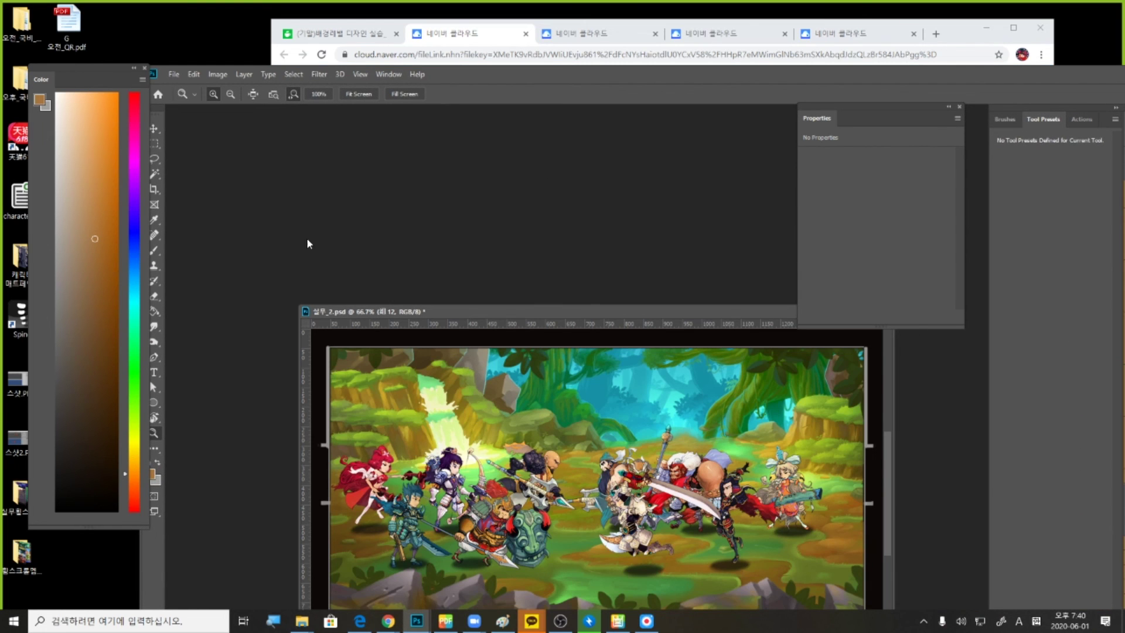
left_click_drag(471, 82, 657, 33)
left_click_drag(85, 66, 180, 67)
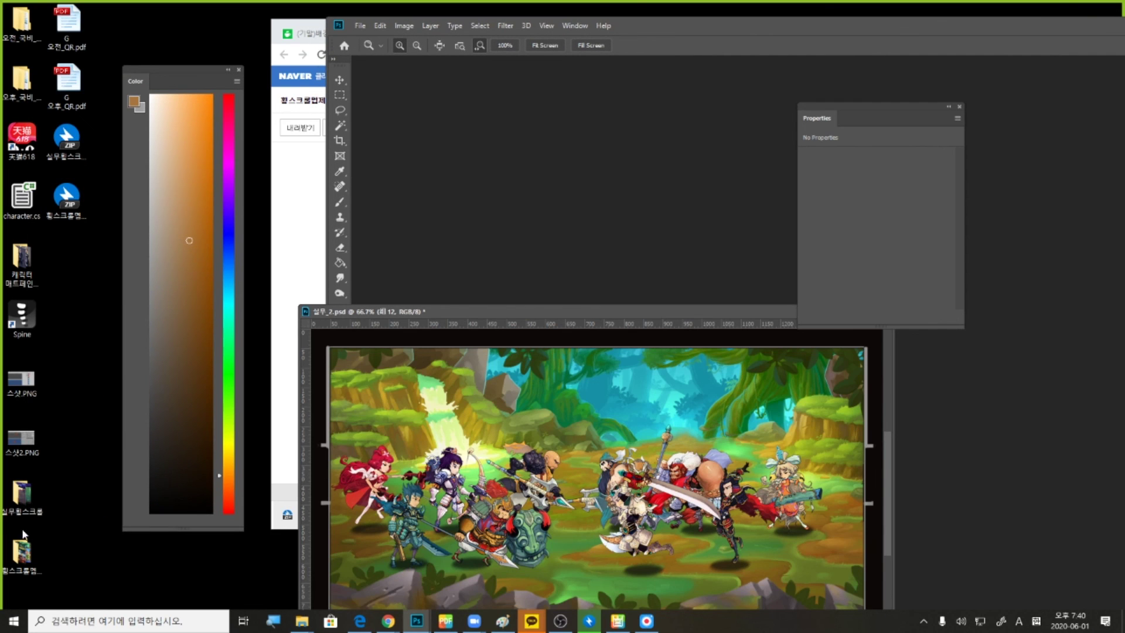
Open the 횡스크롤맵제작하기 folder from the desktop and select the 실무횡스크롤 folder
left_click(15, 560)
double_click(15, 559)
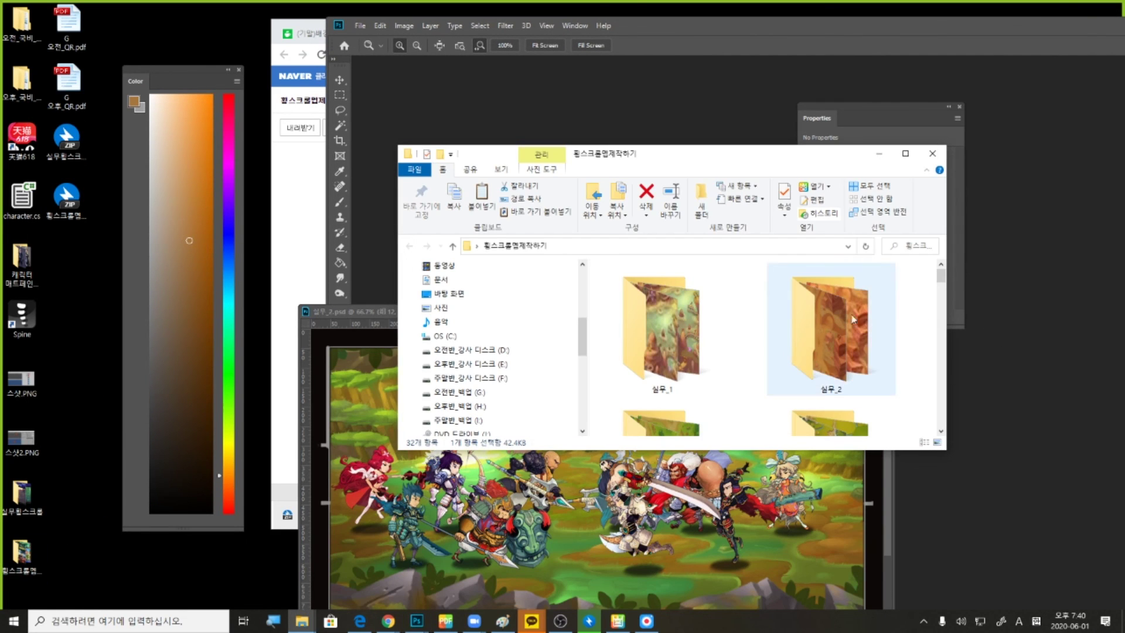
left_click(14, 495)
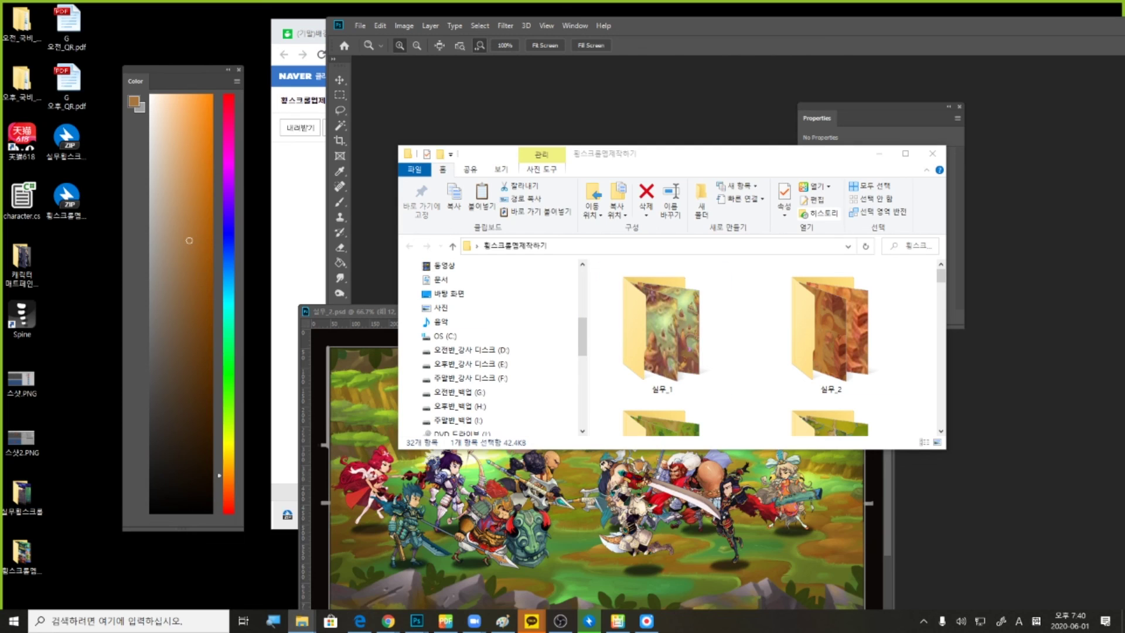